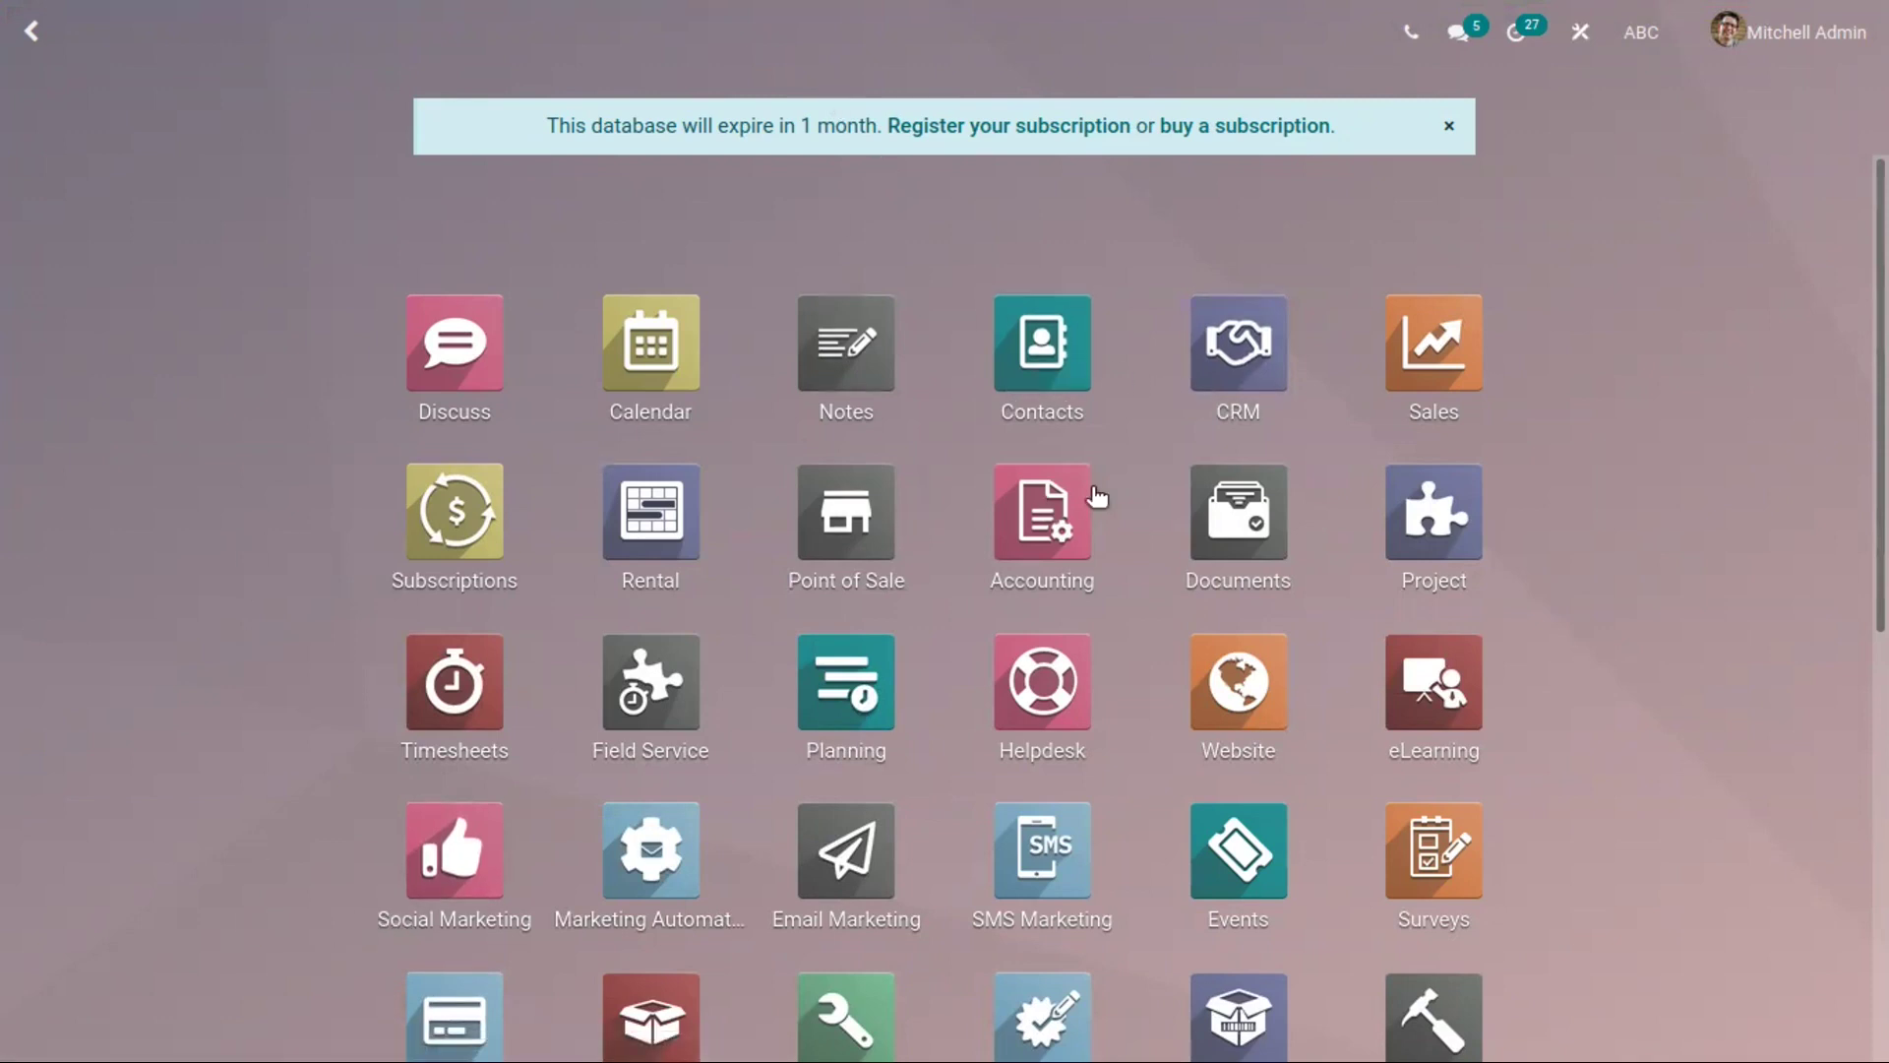
Open Purchase Configuration > Settings and review the Dropshipping option under Logistics.
scroll(590, 876, "down", 3)
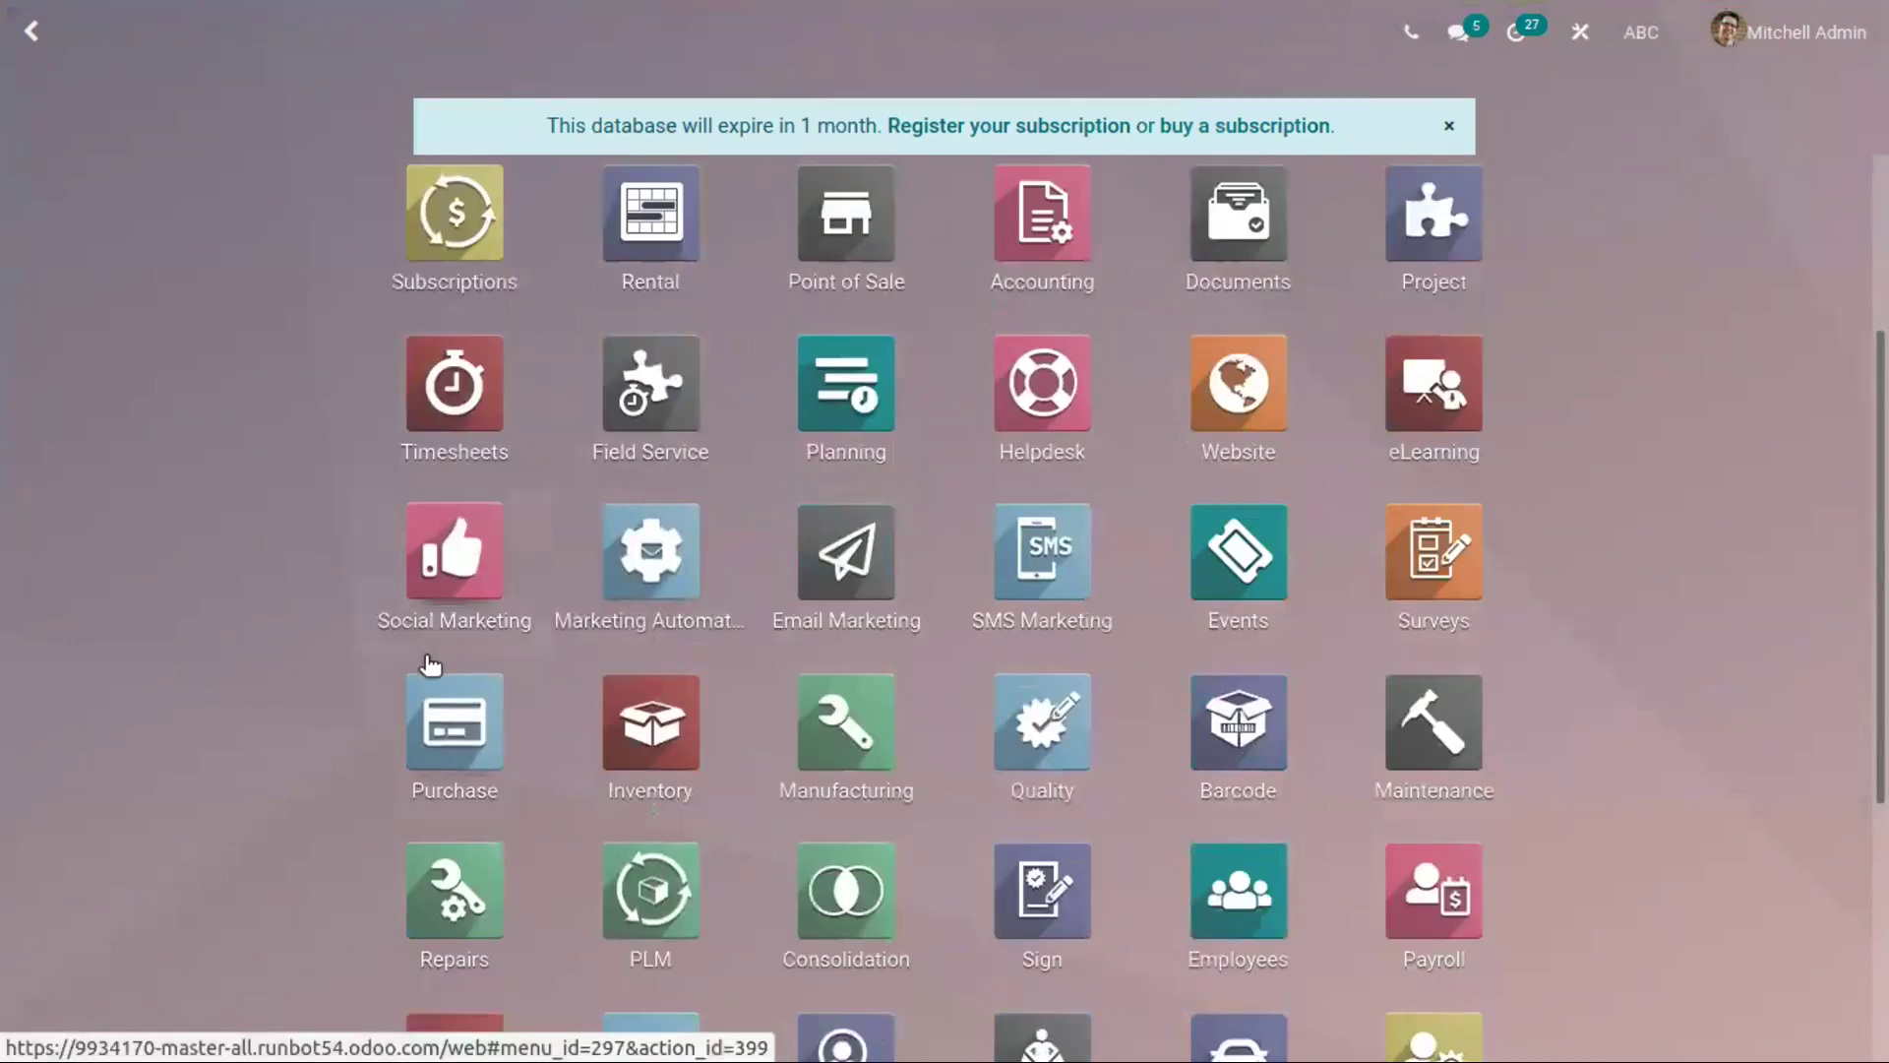
left_click(434, 704)
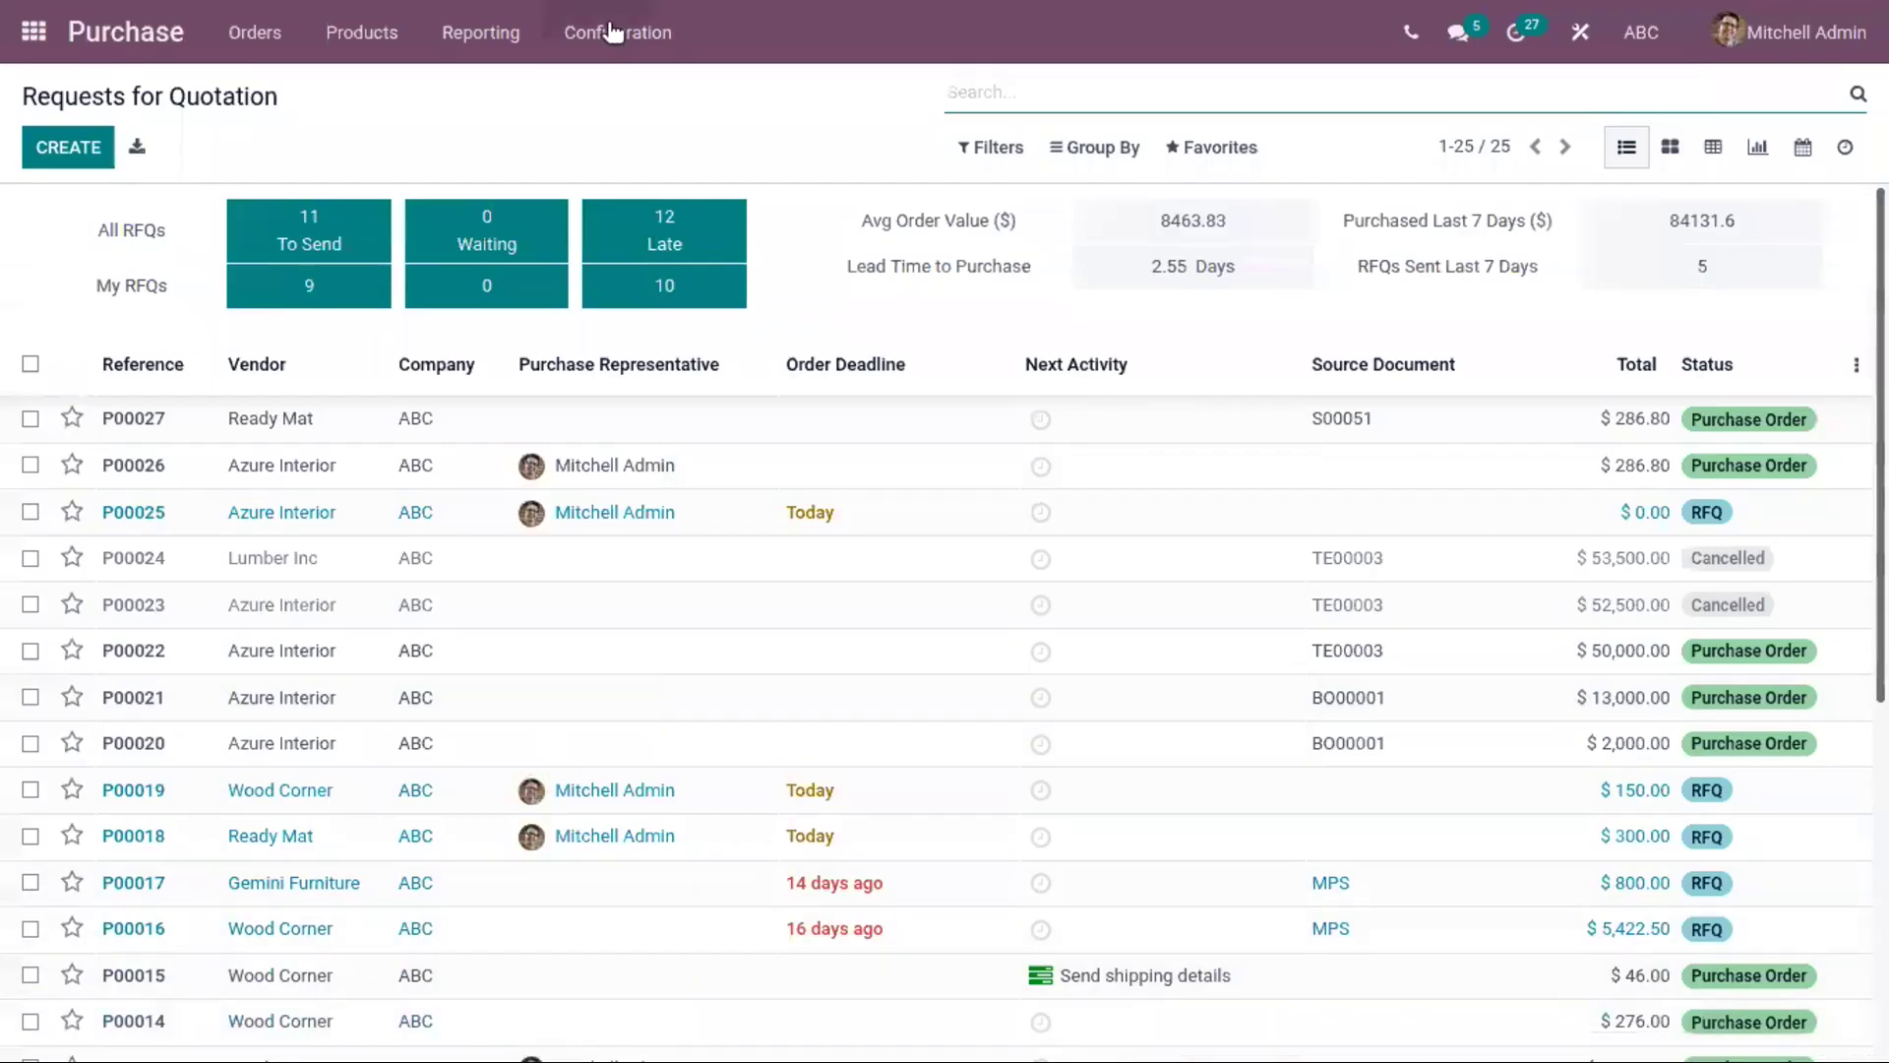
left_click(603, 33)
left_click(595, 91)
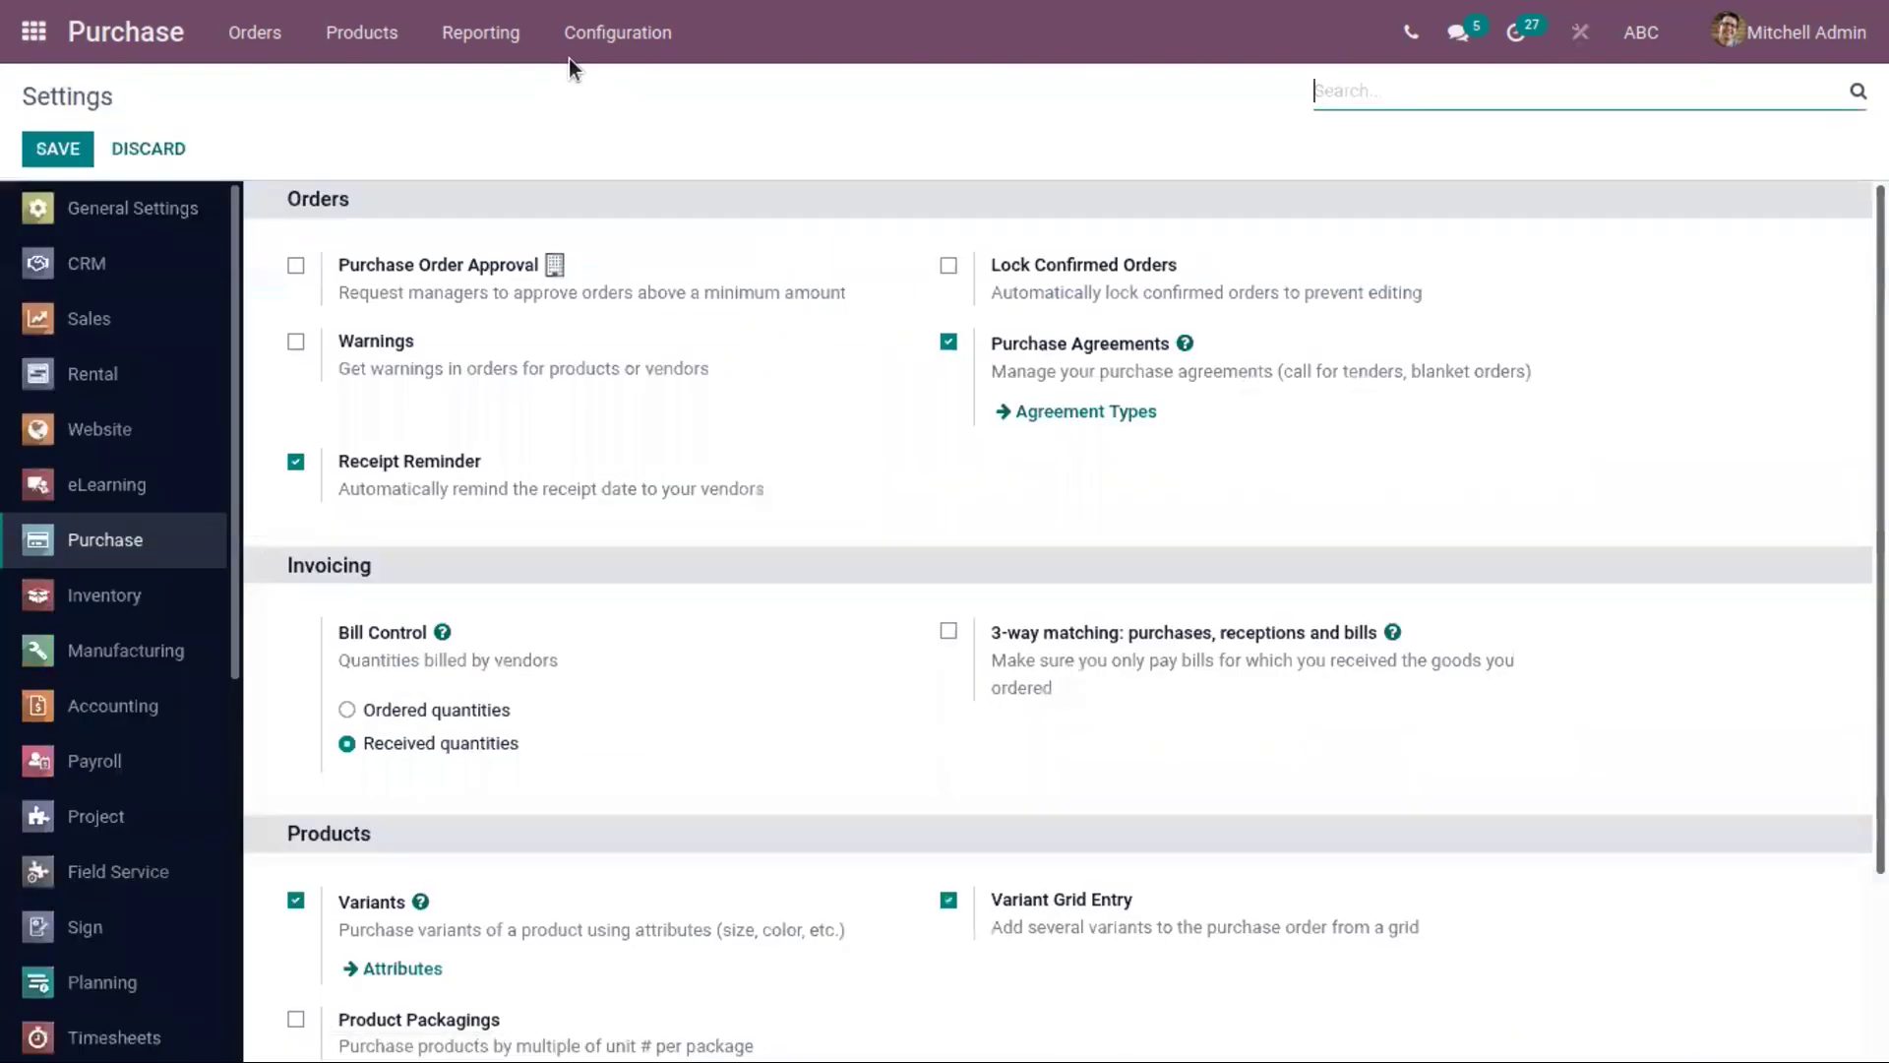
scroll(705, 807, "down", 2)
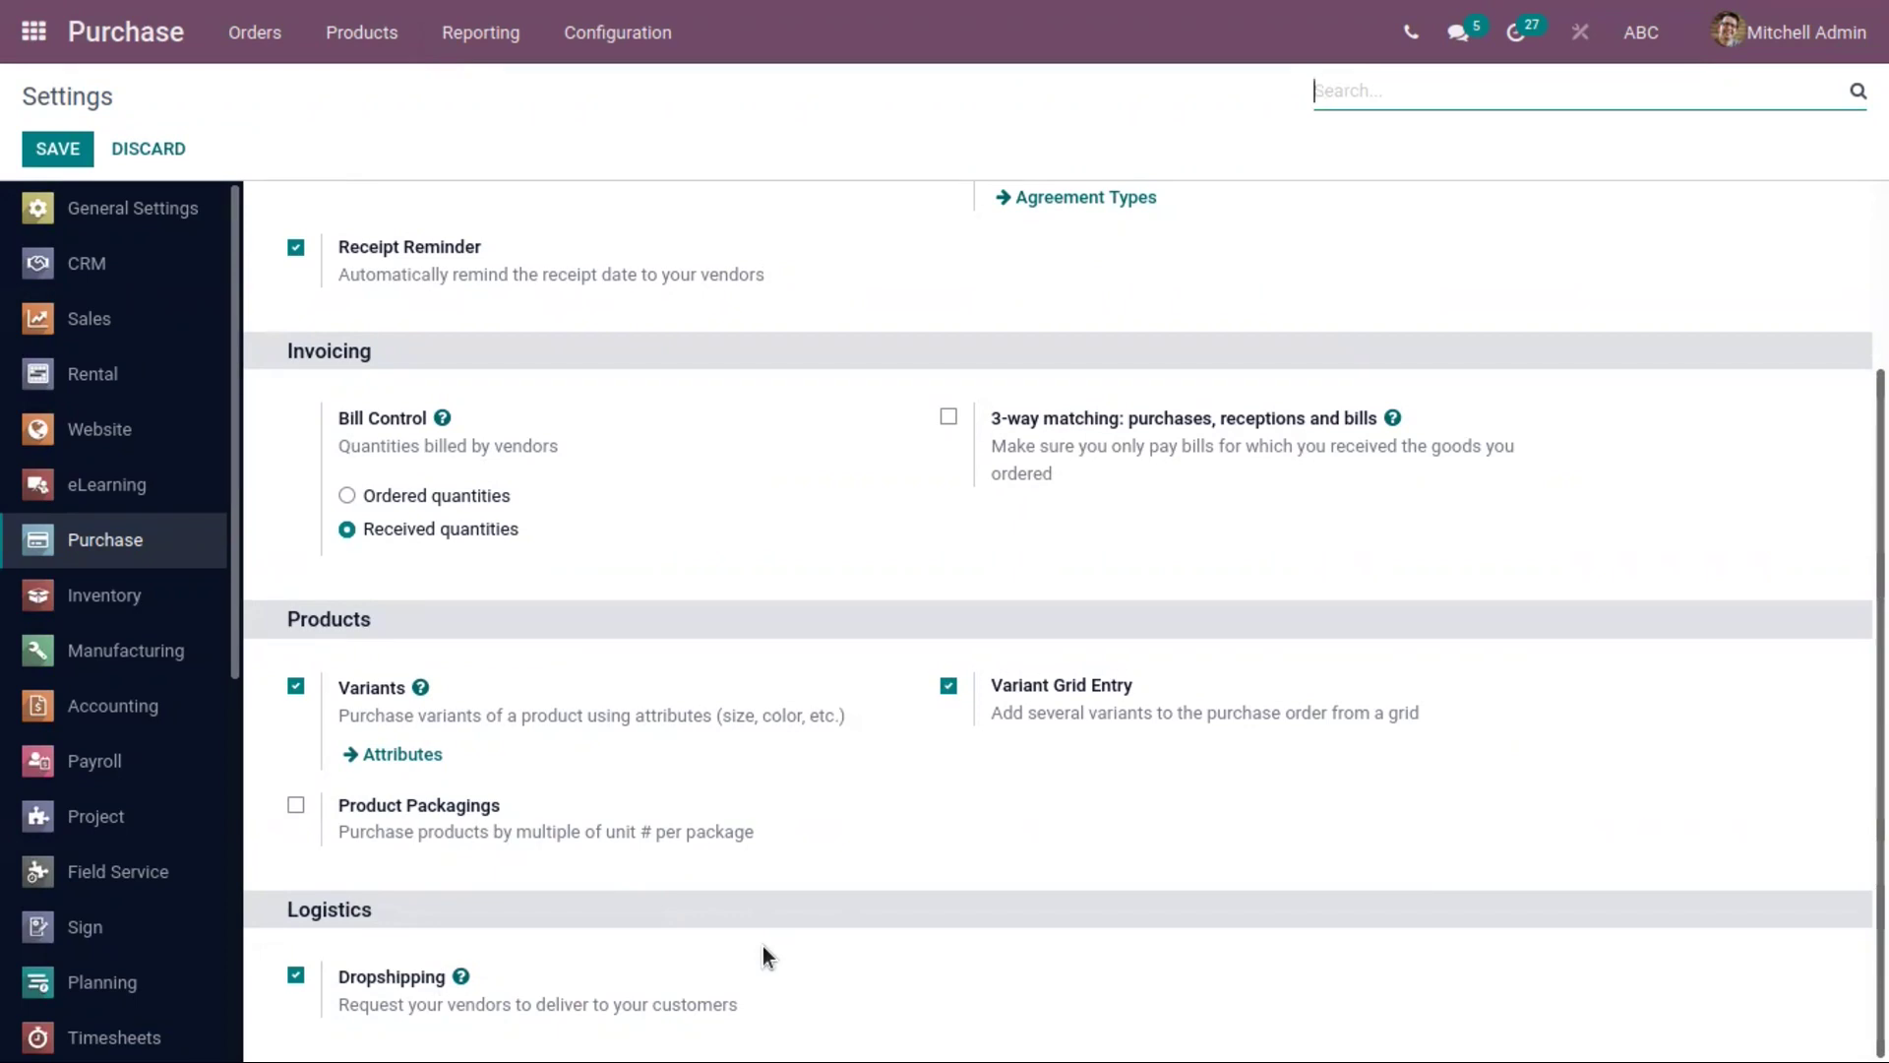
scroll(295, 246, "up", 2)
Open the Bed product for editing and change its sales price to 10,799.
left_click(361, 33)
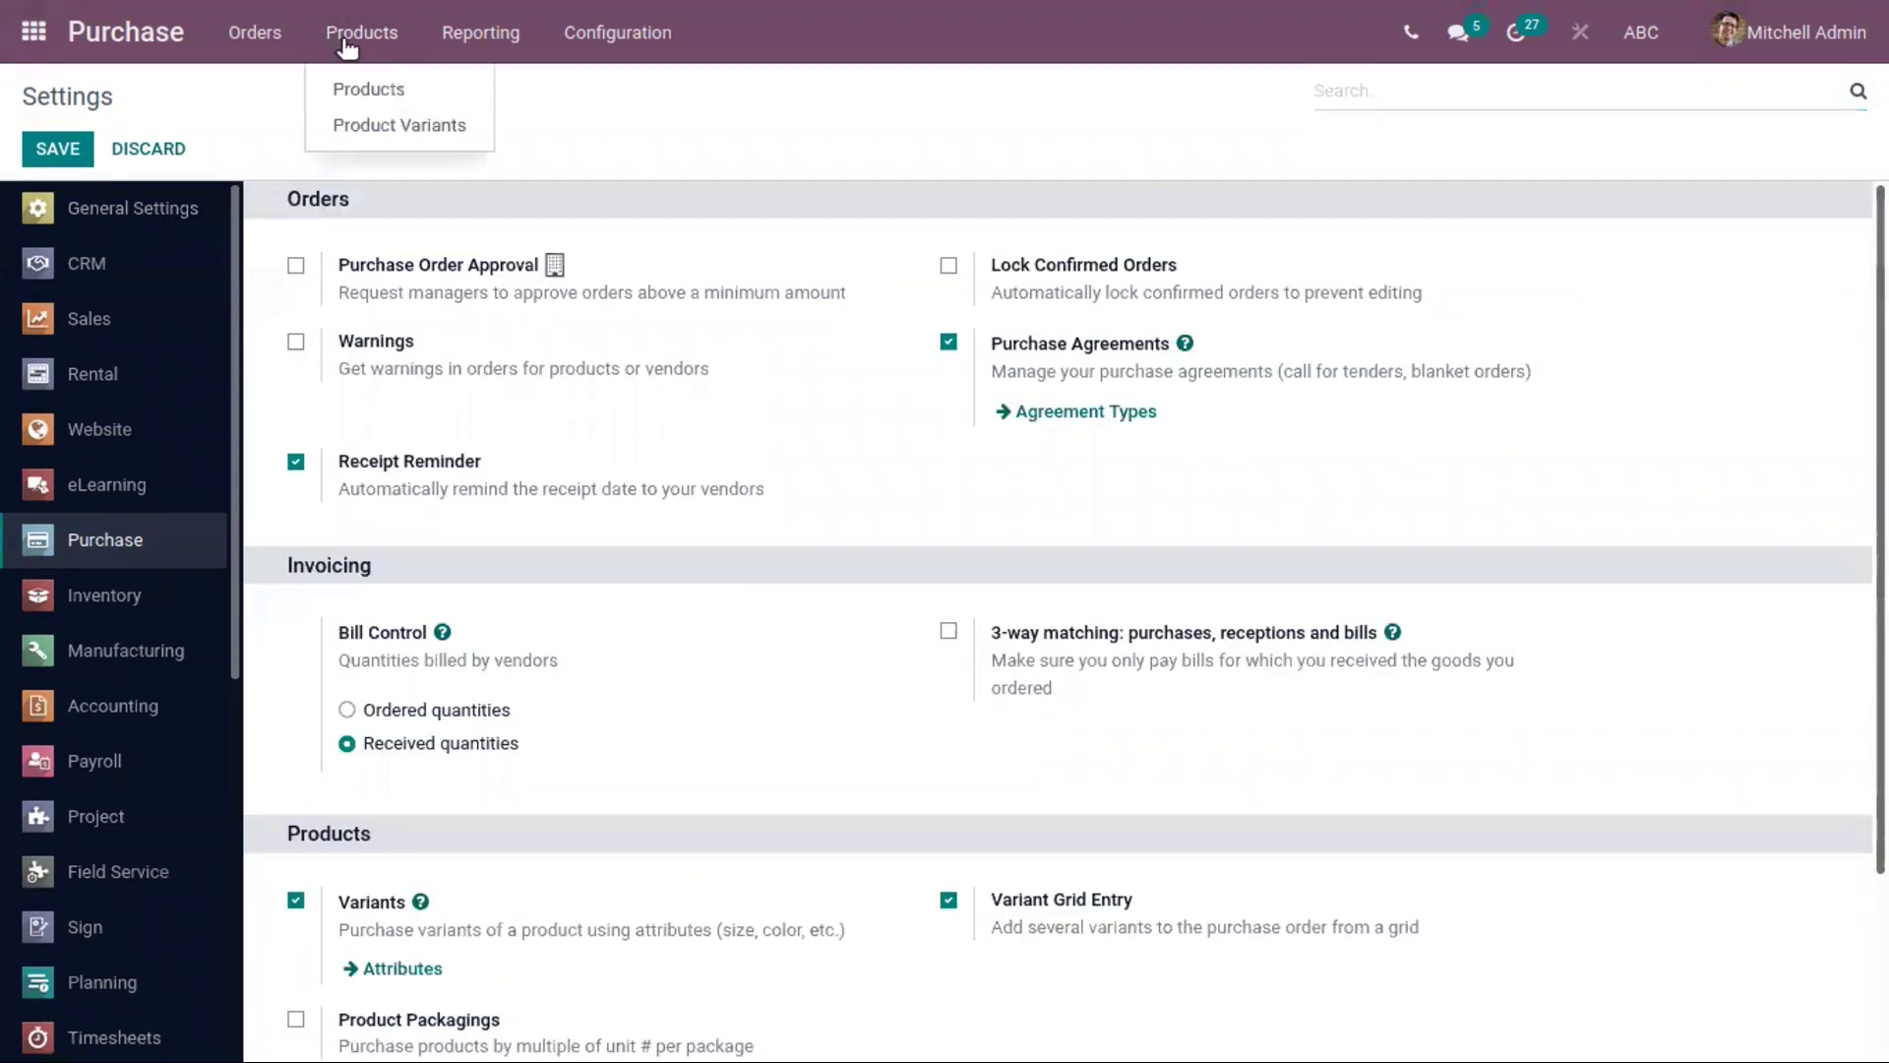
left_click(369, 90)
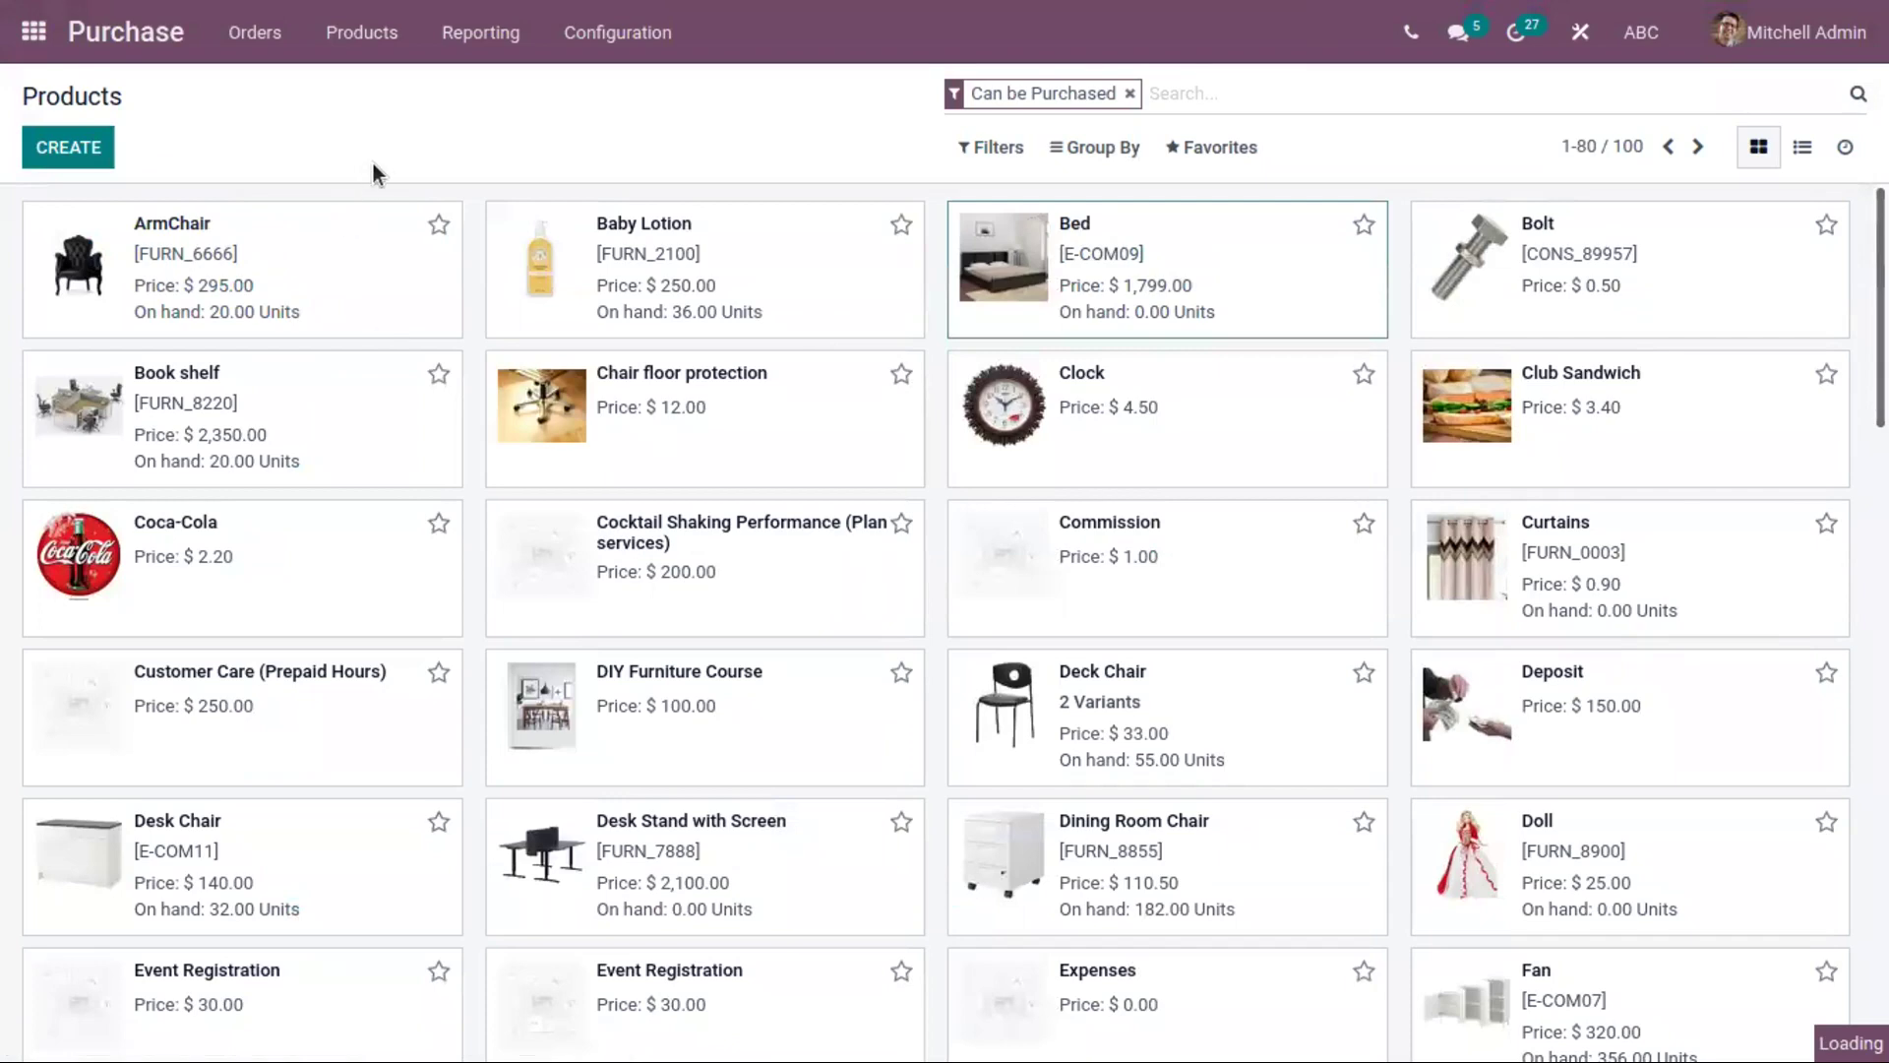
left_click(54, 147)
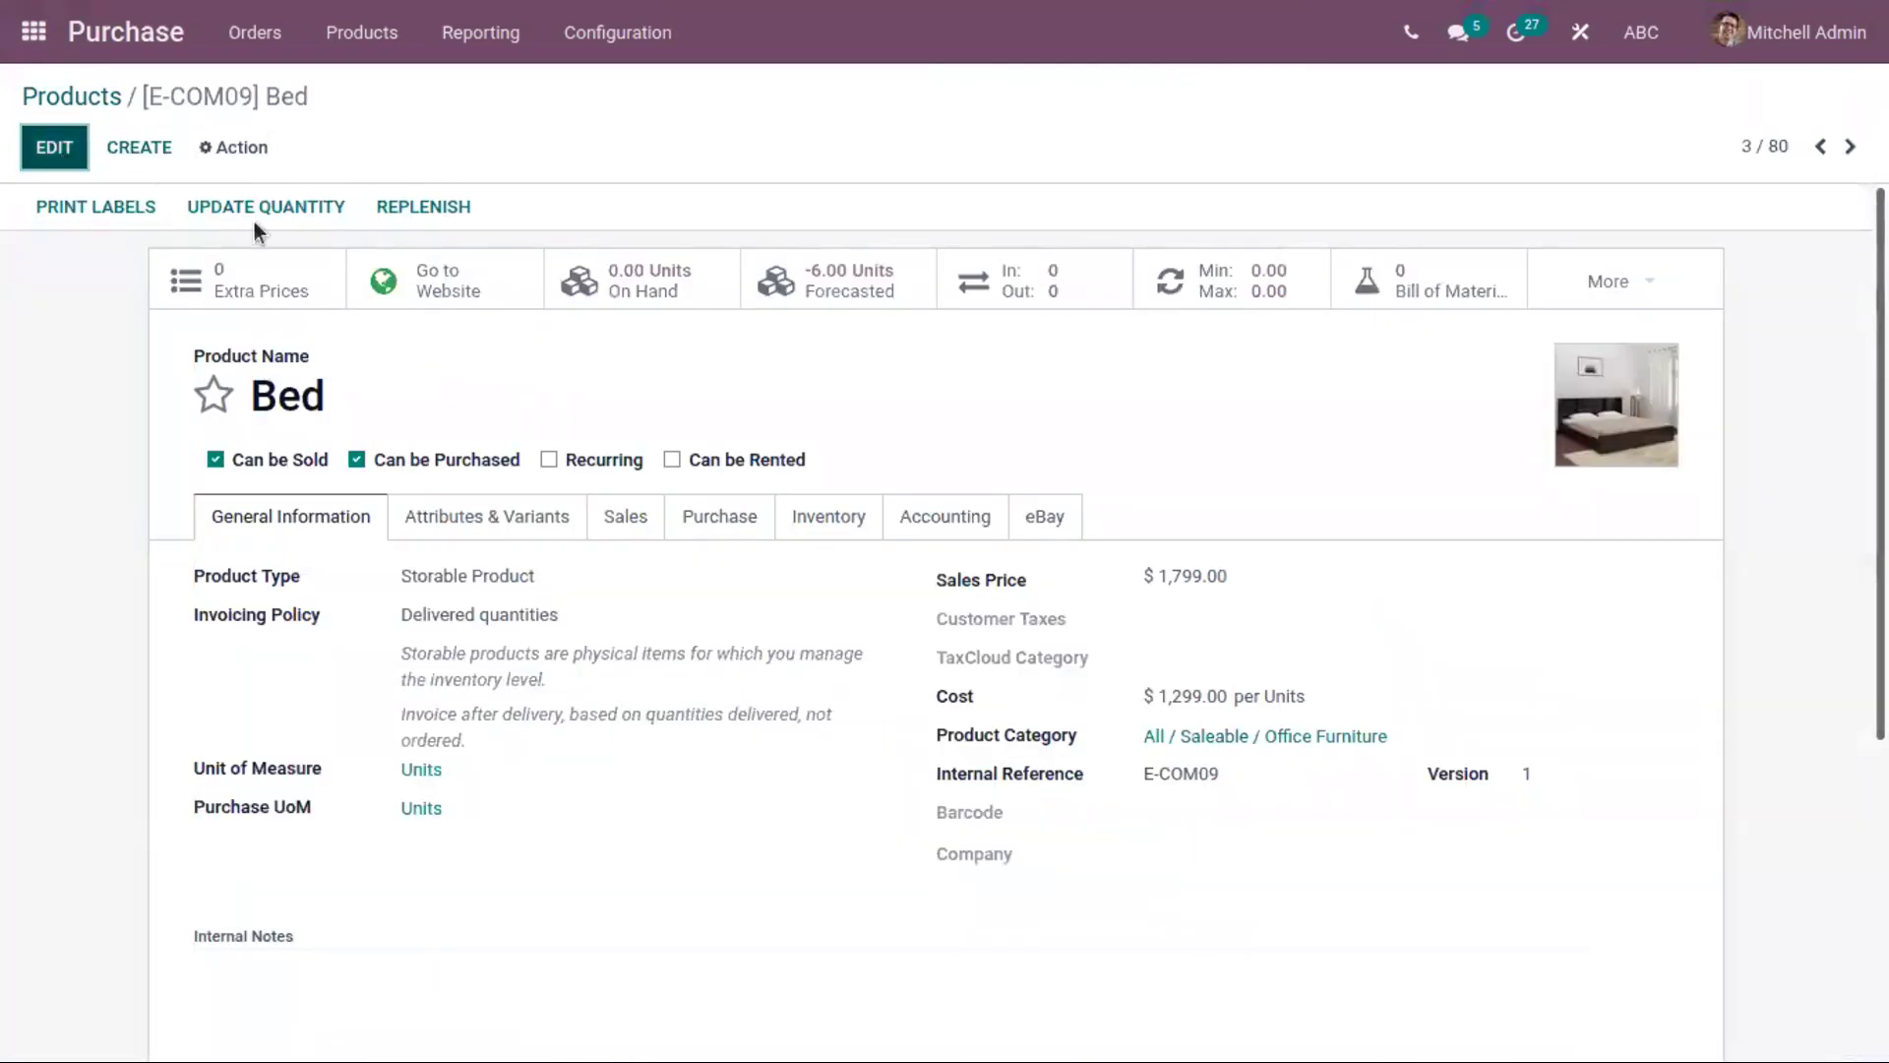
left_click(1158, 577)
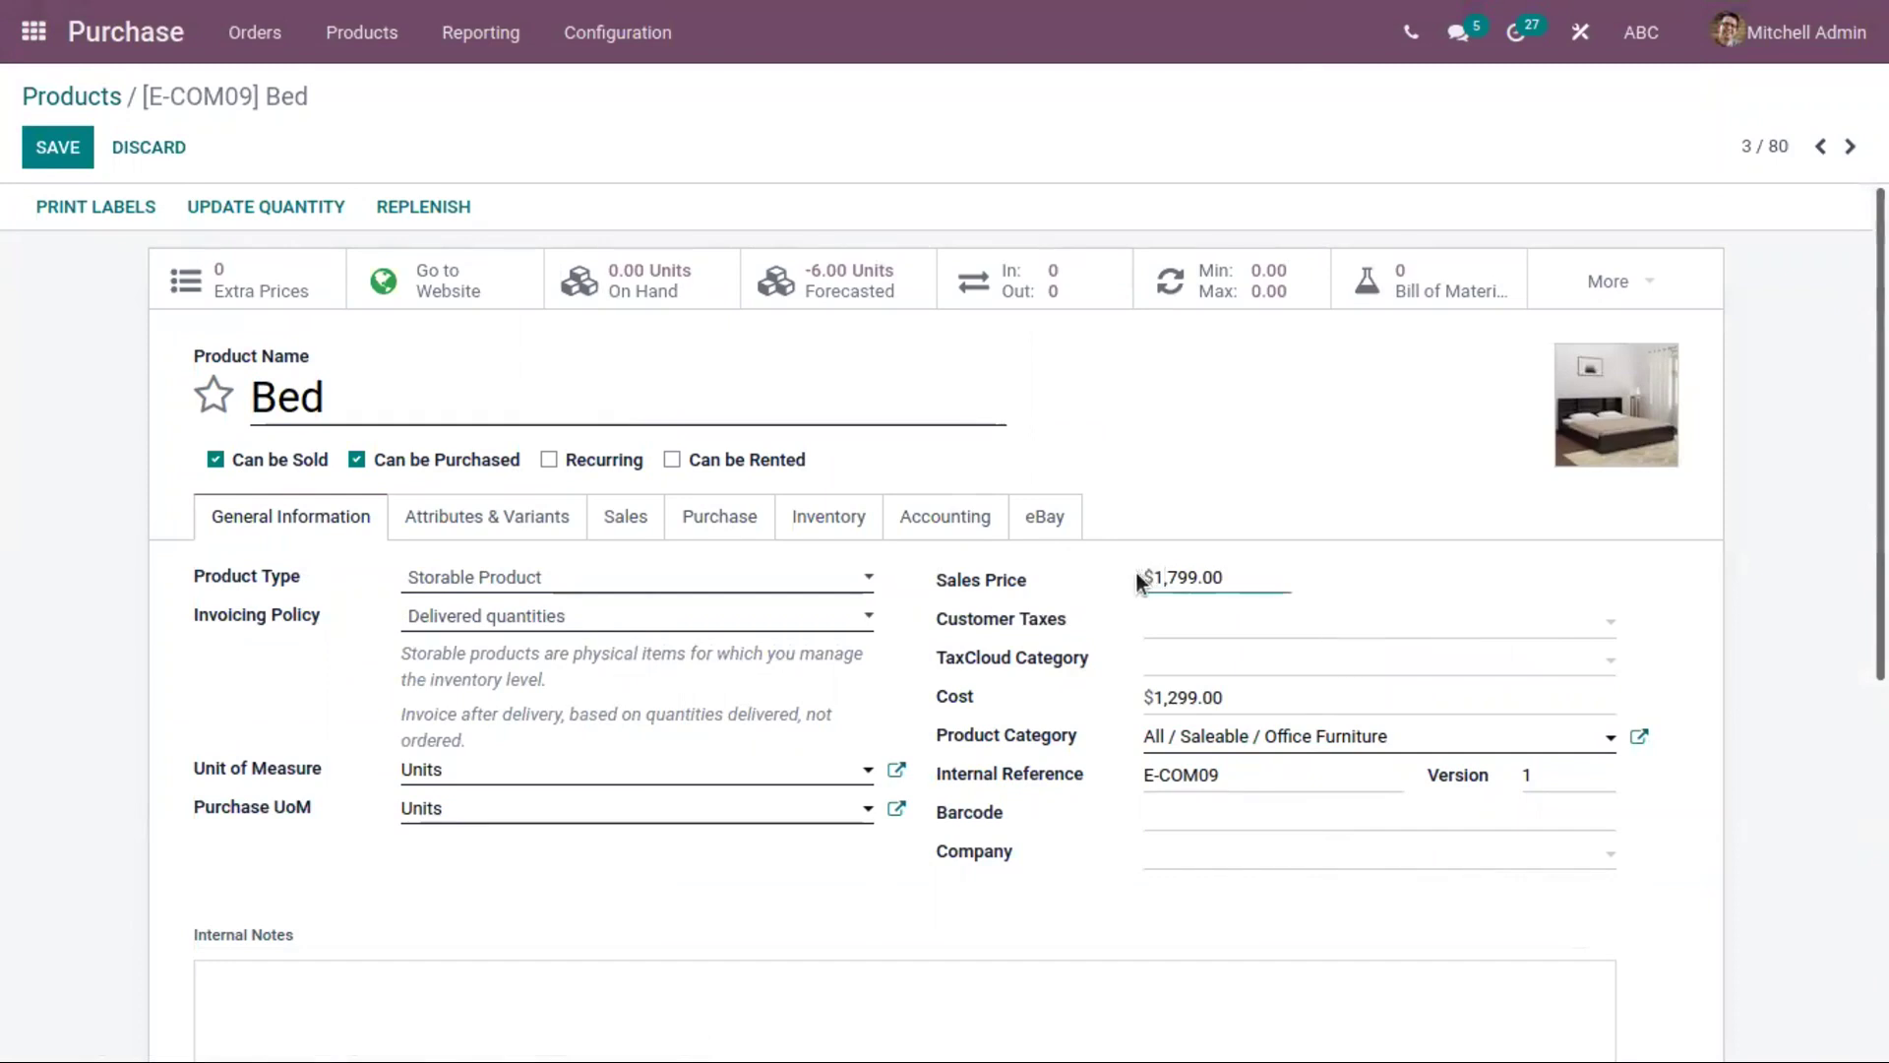
type("0")
scroll(1019, 581, "down", 3)
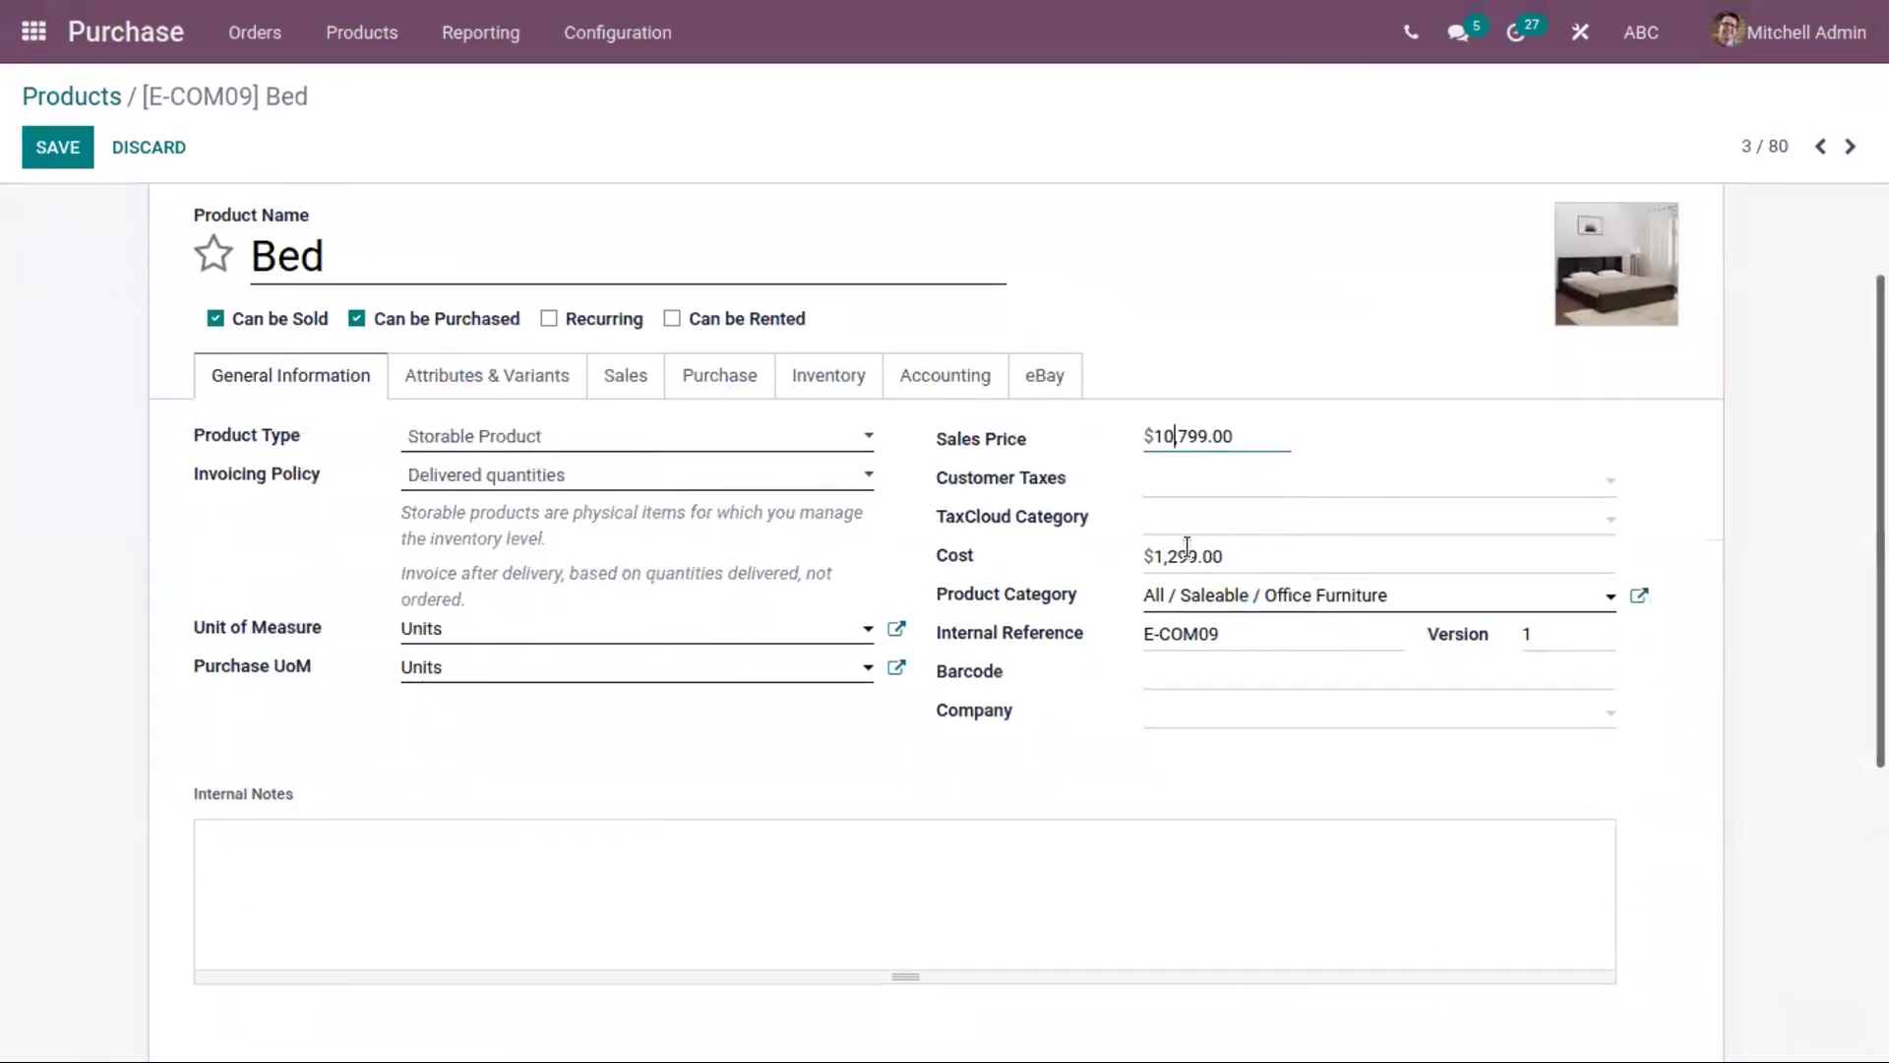
Tick the Dropship route on Bed's Inventory tab and save the product.
left_click(721, 390)
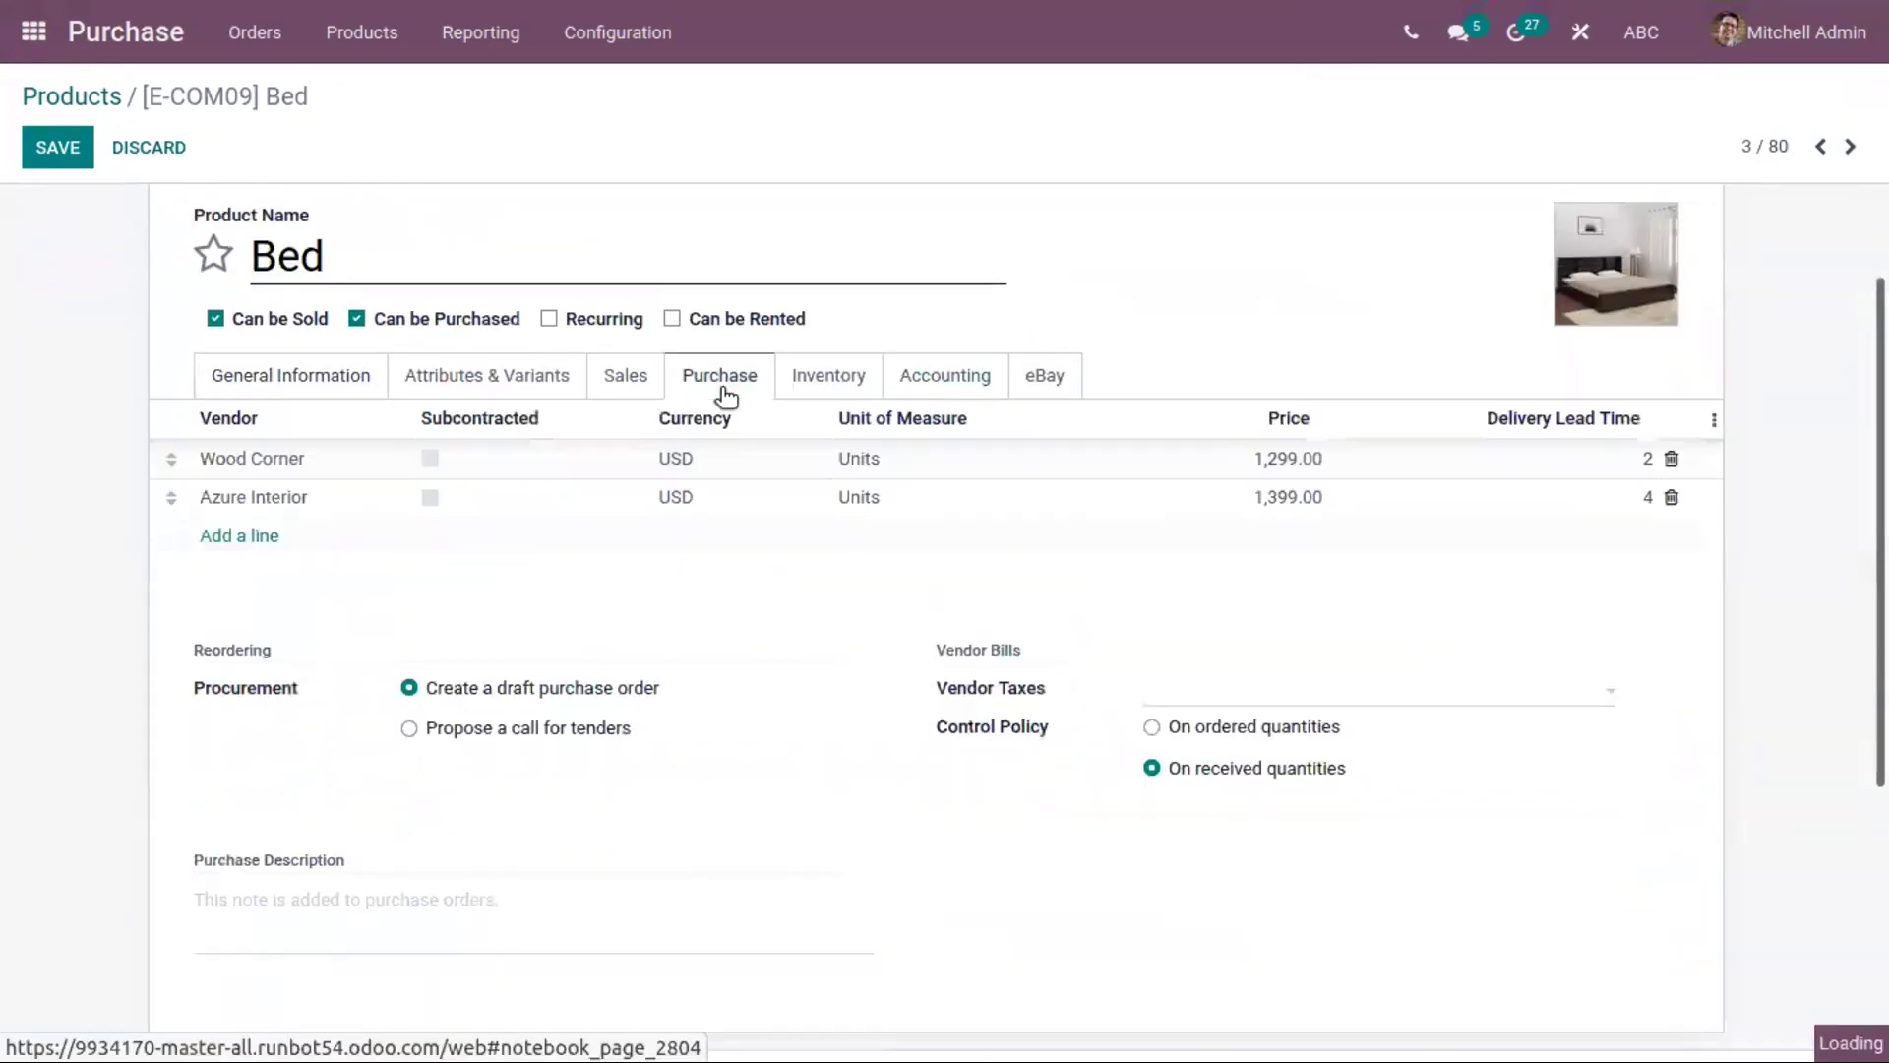
left_click(822, 389)
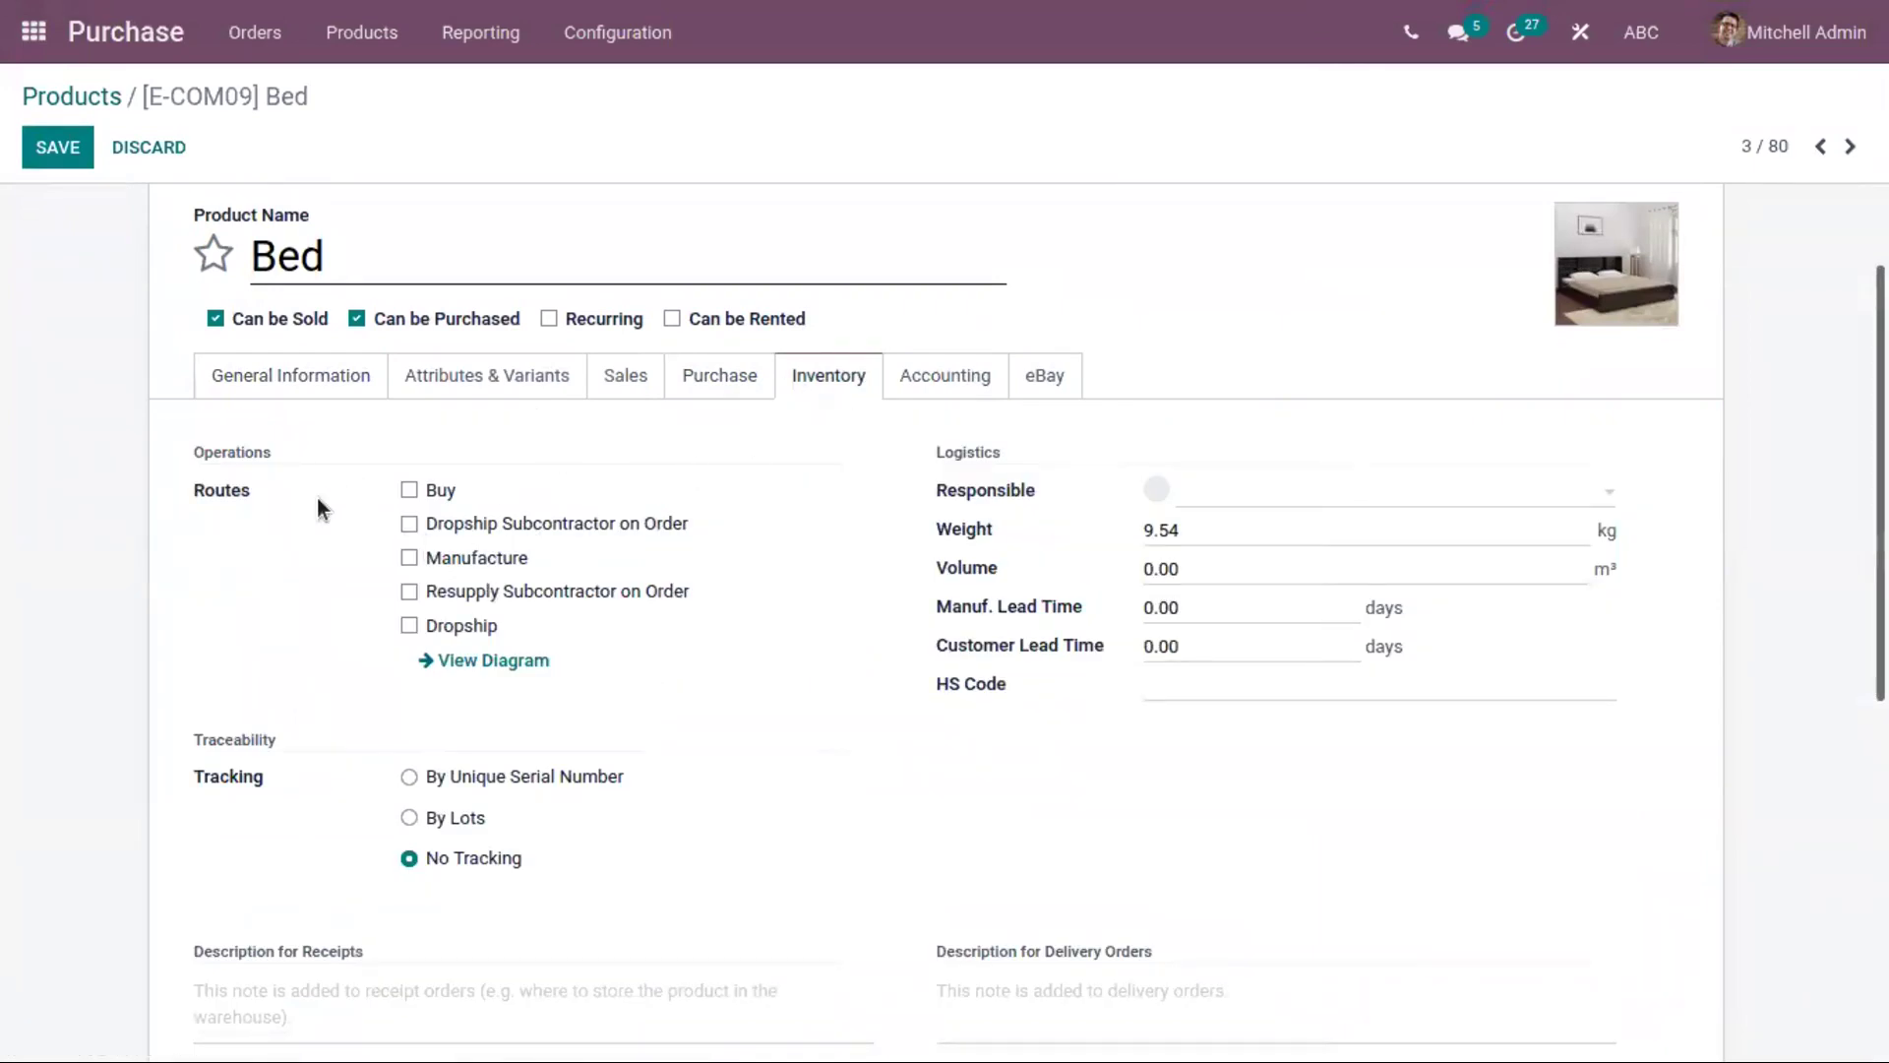
left_click(407, 626)
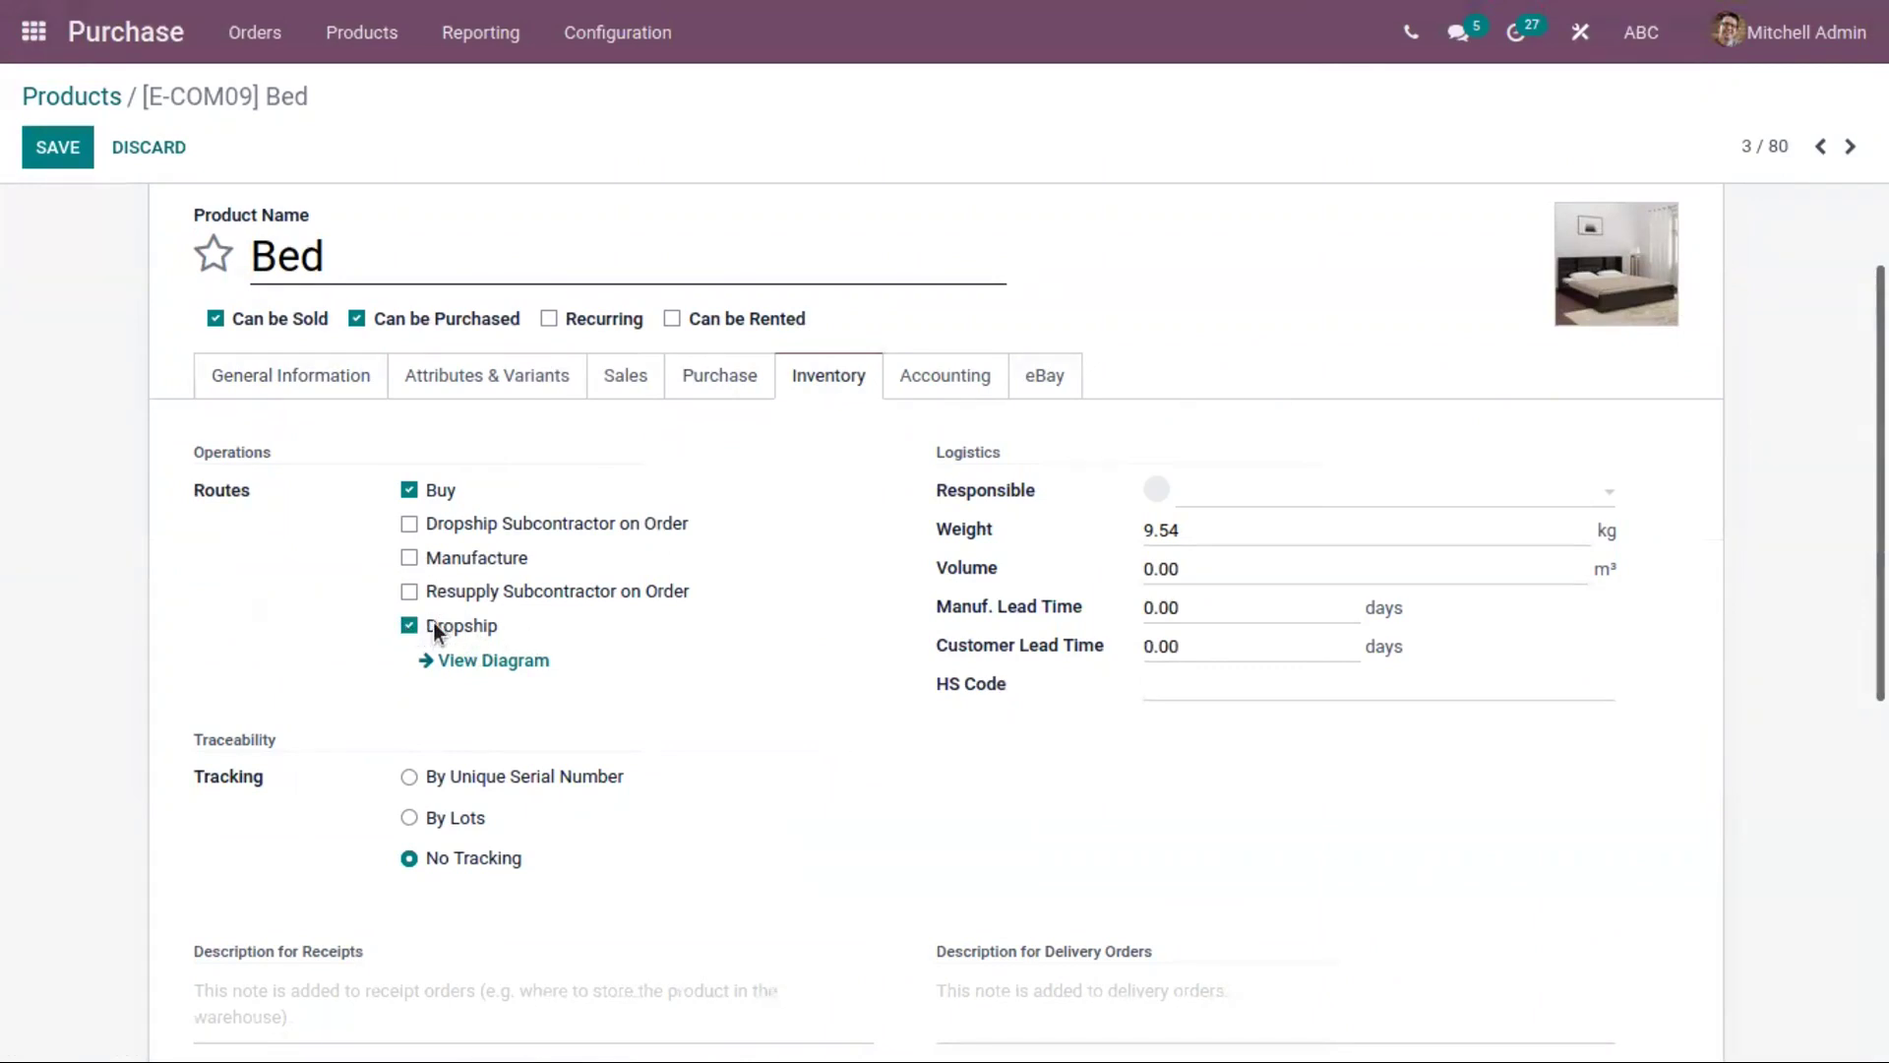
left_click(719, 375)
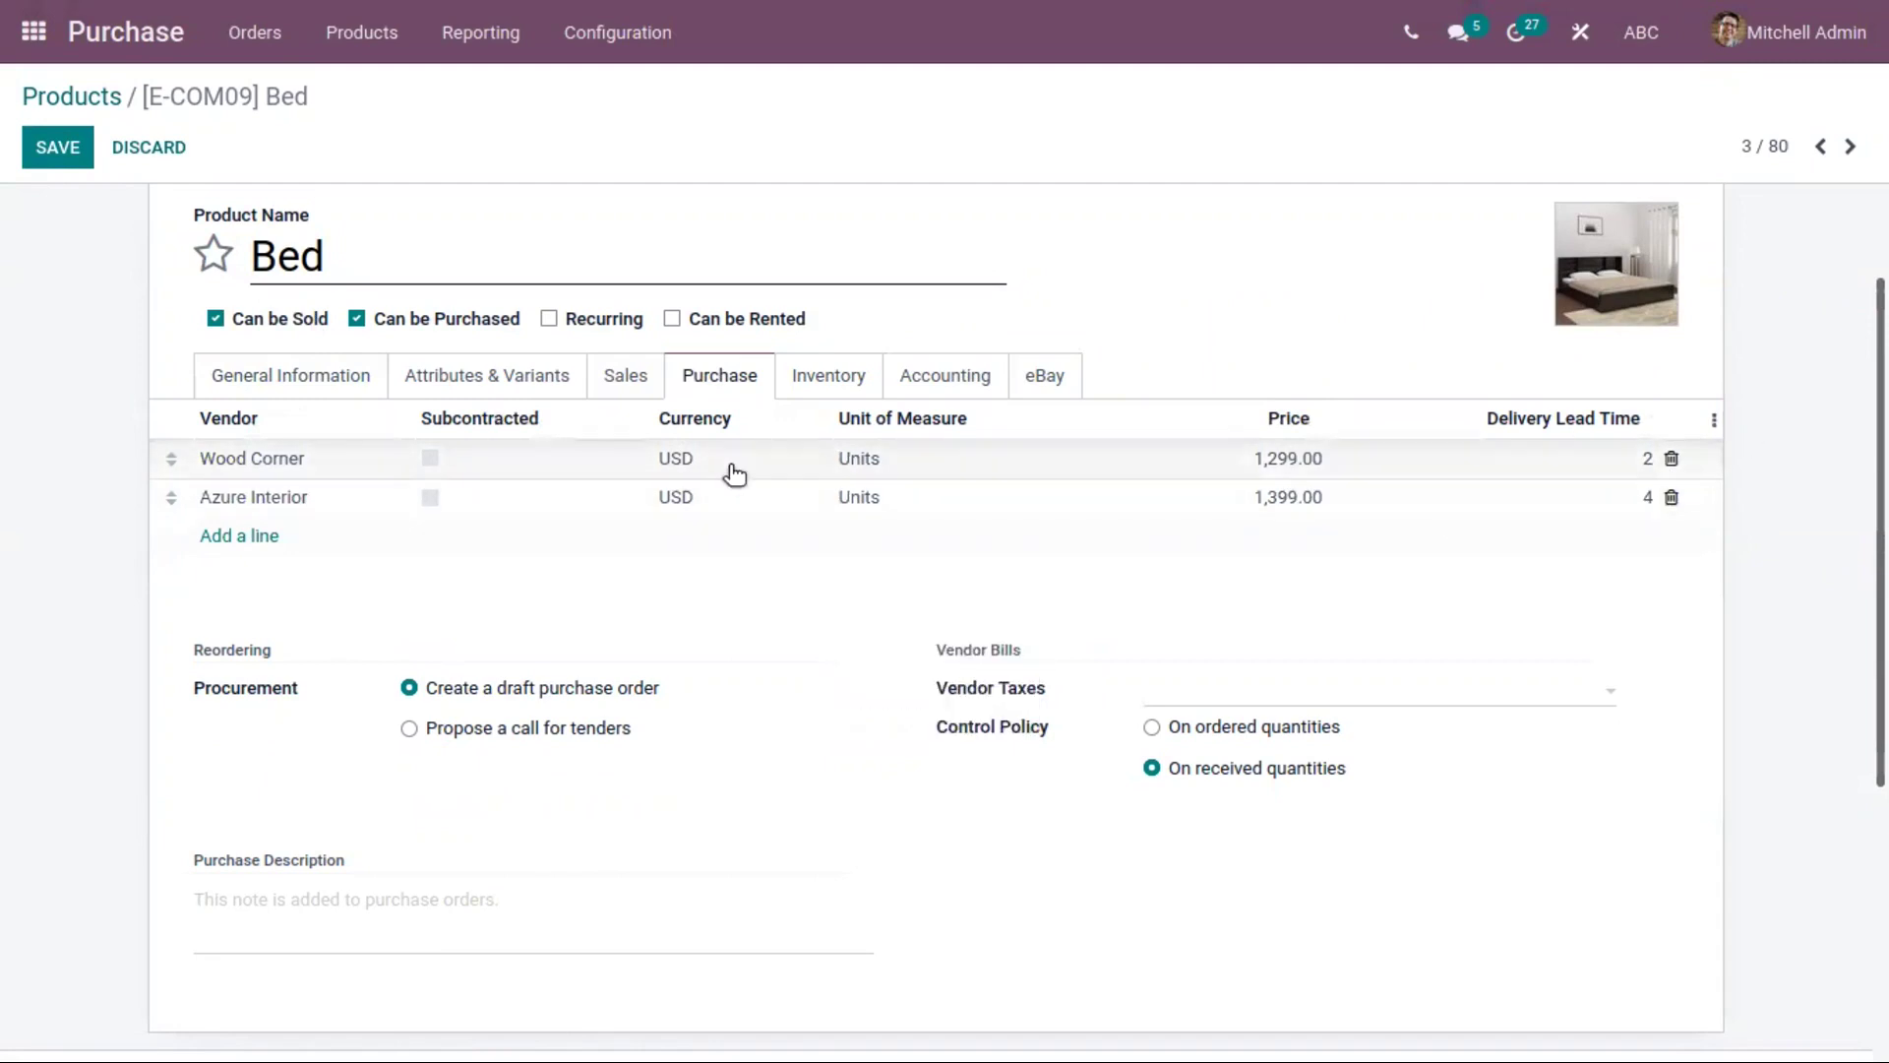
scroll(748, 455, "up", 2)
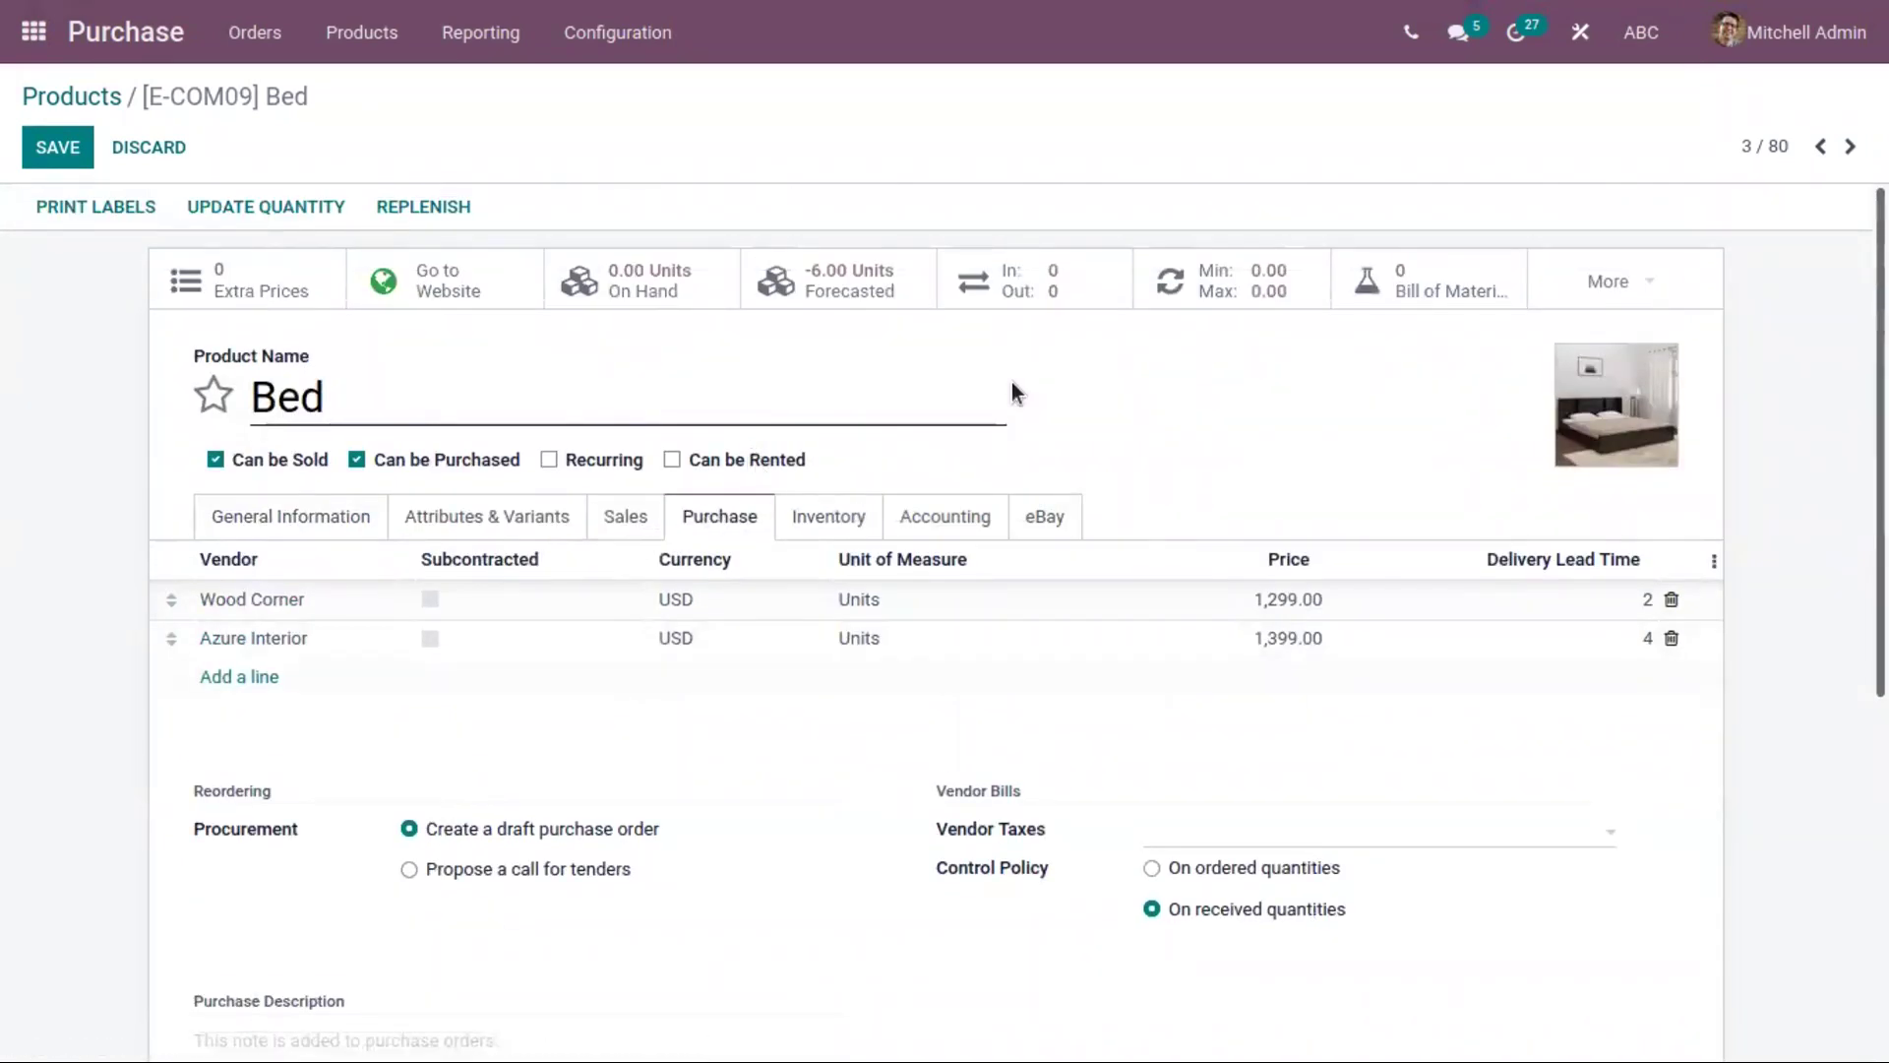
left_click(61, 146)
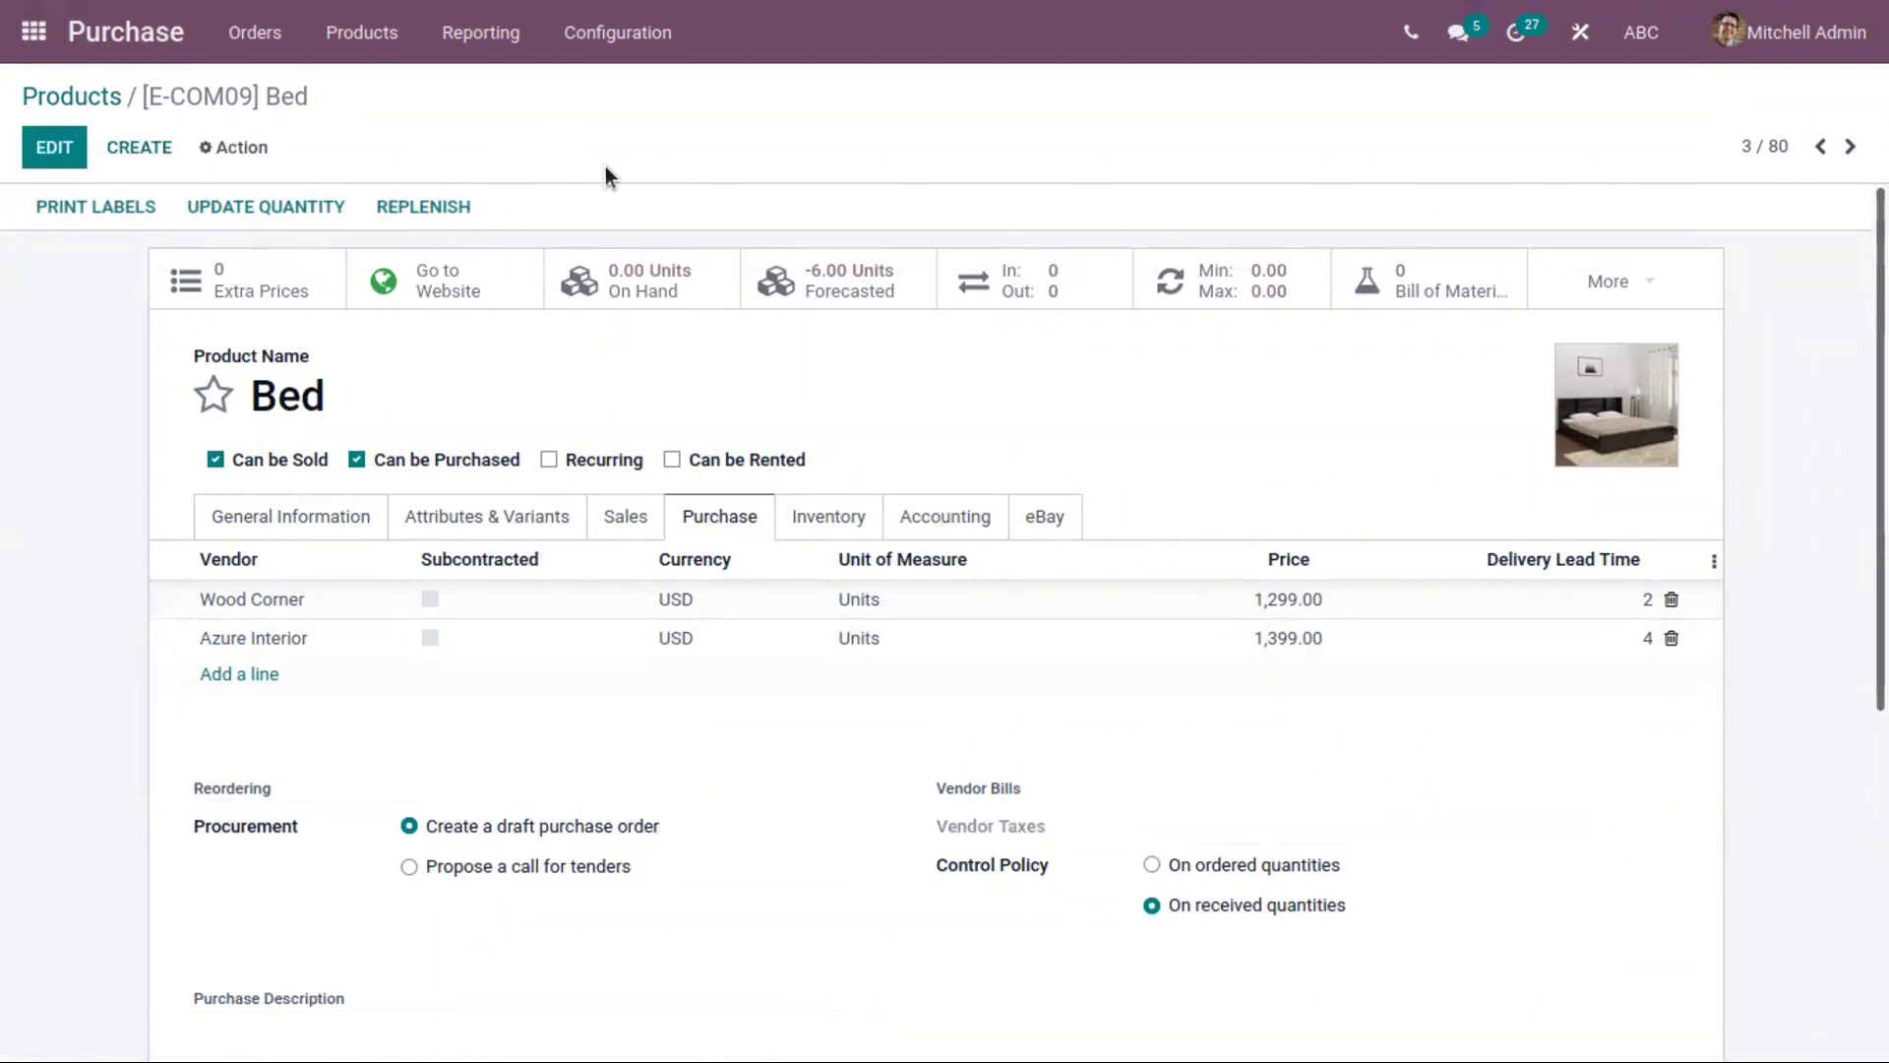
Check the Bed product's on-hand stock and return to its form.
left_click(659, 263)
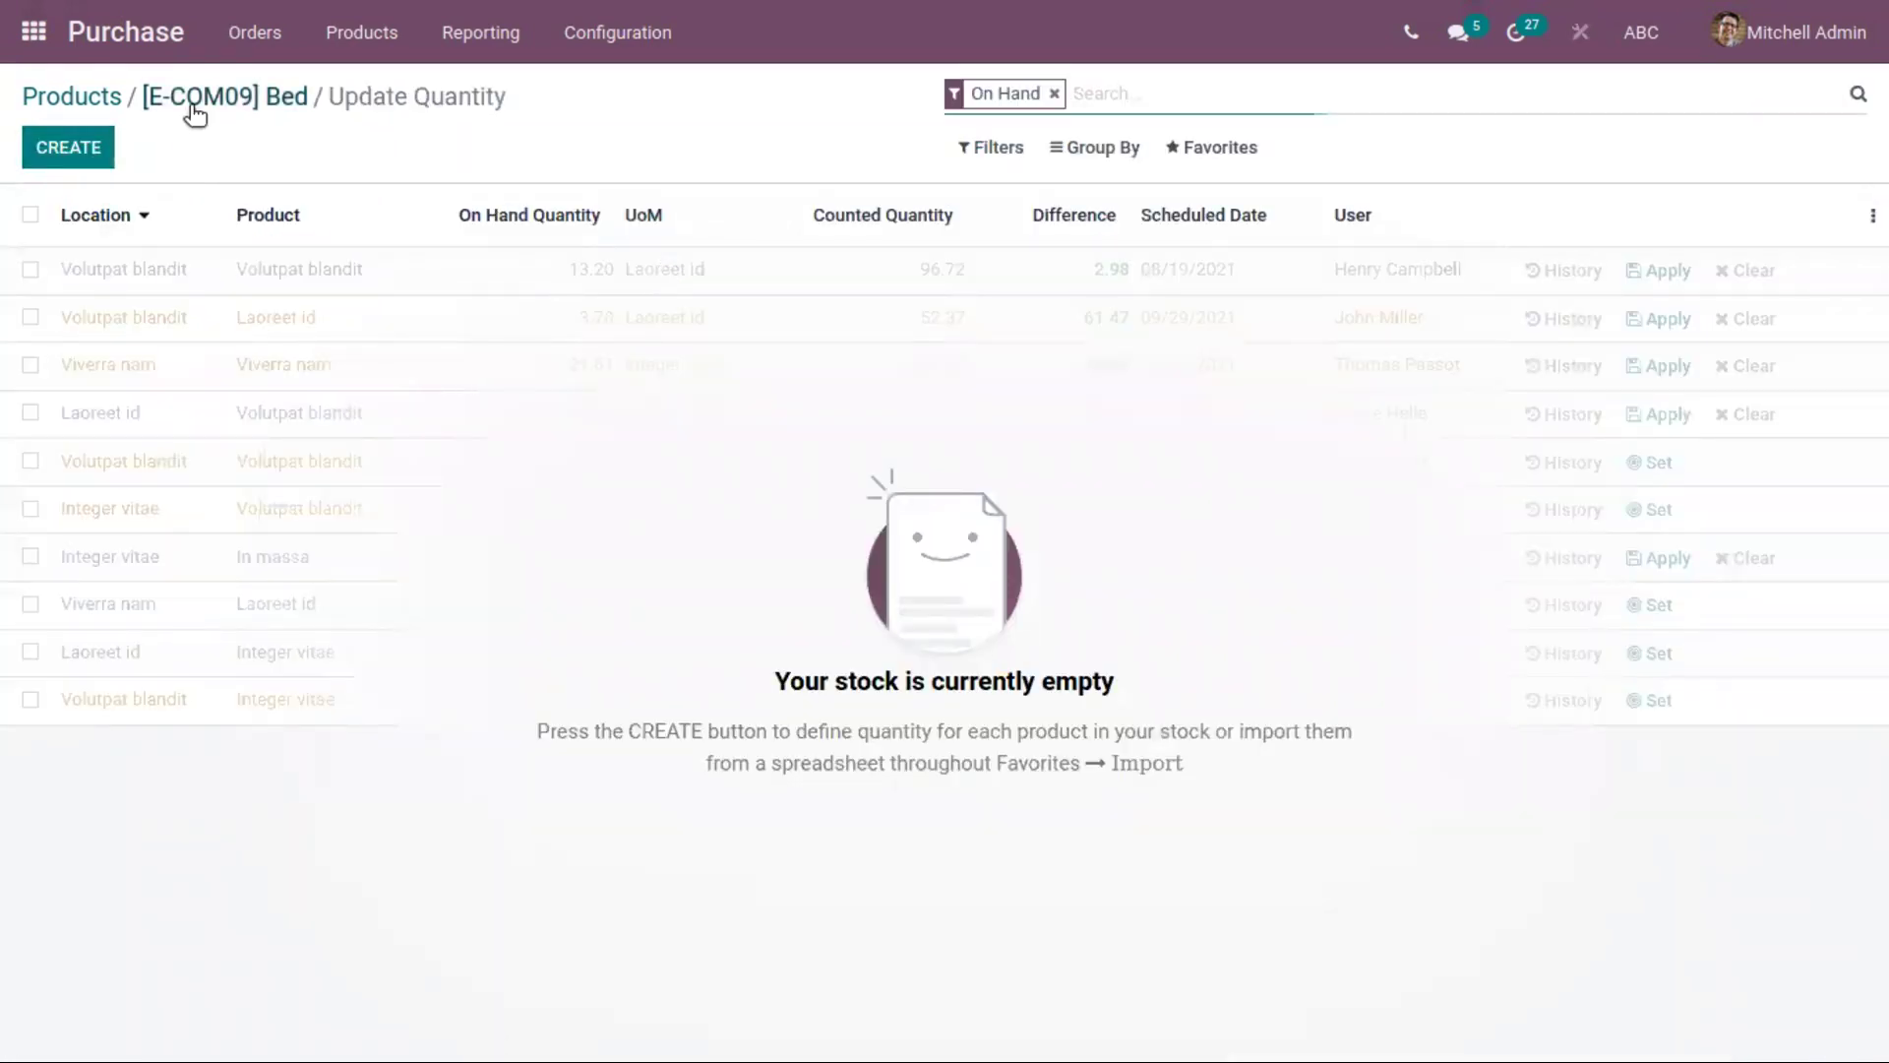
left_click(192, 100)
left_click(253, 32)
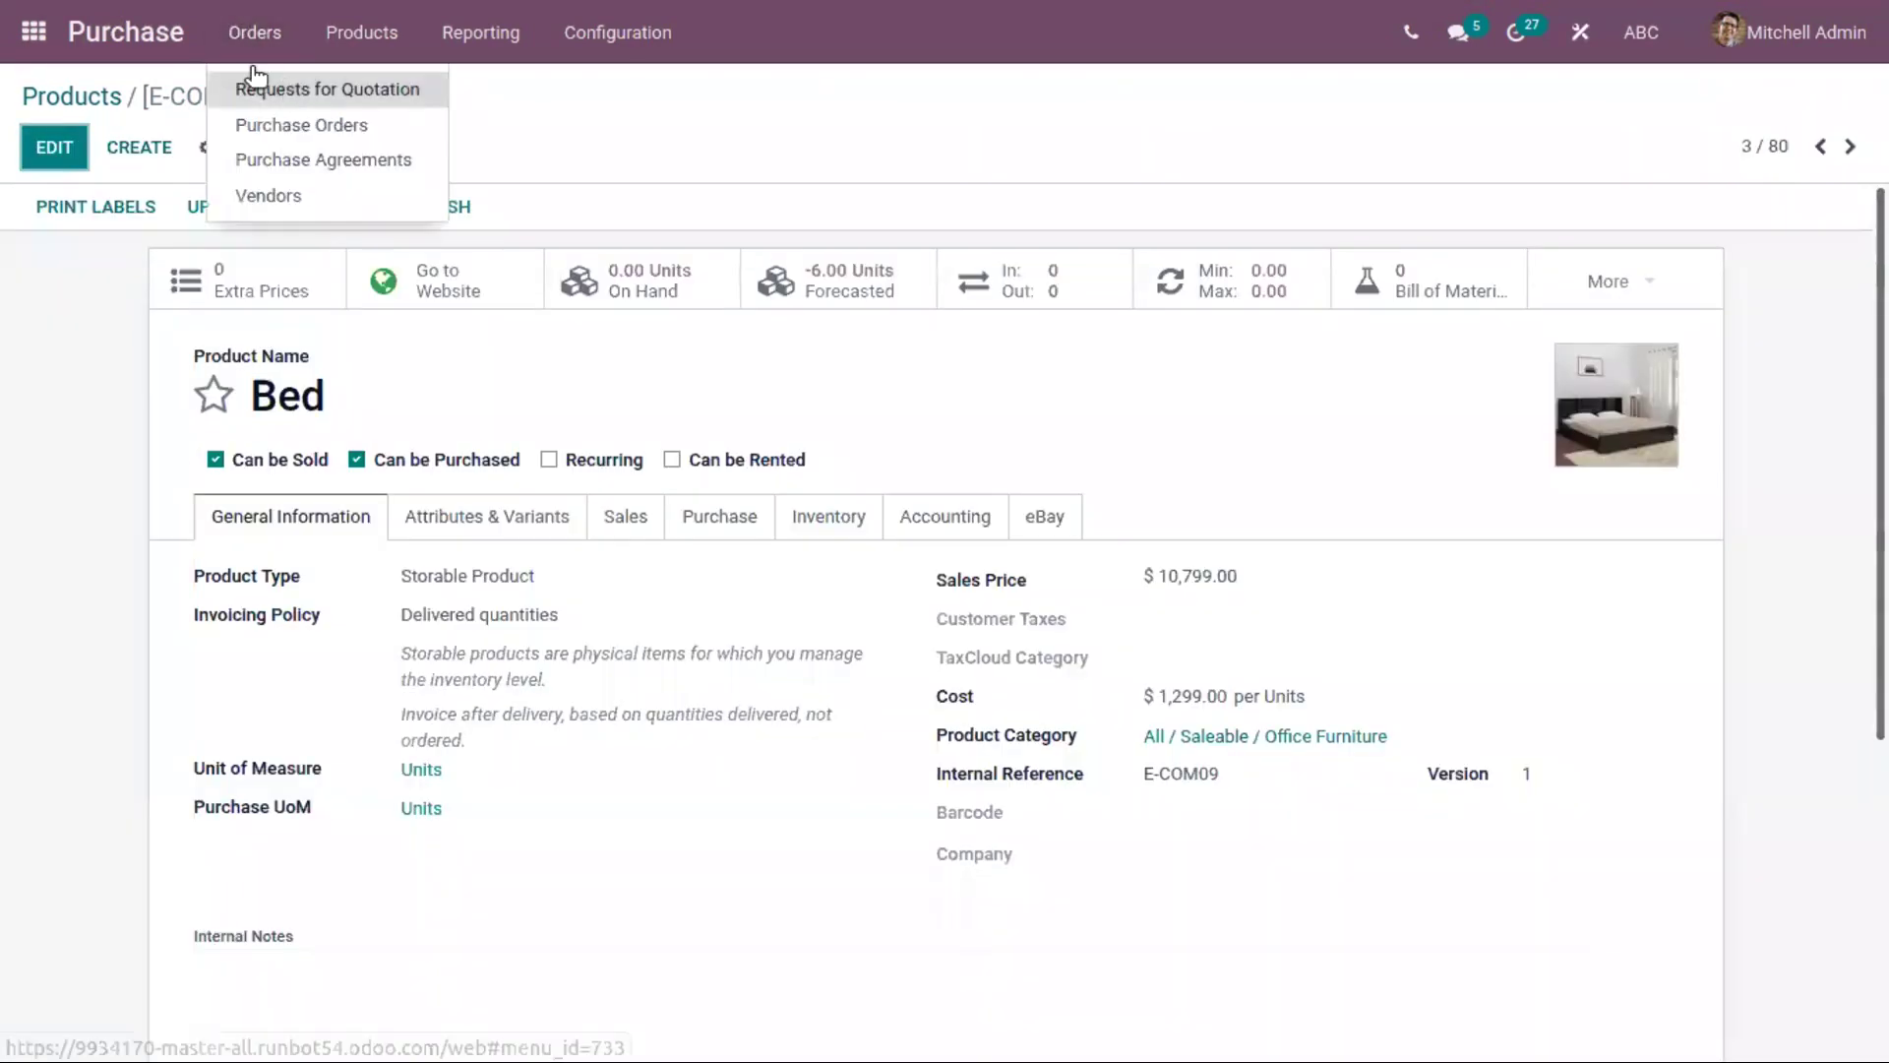
Go to Sales > Orders and start choosing a customer for a new quotation.
left_click(34, 32)
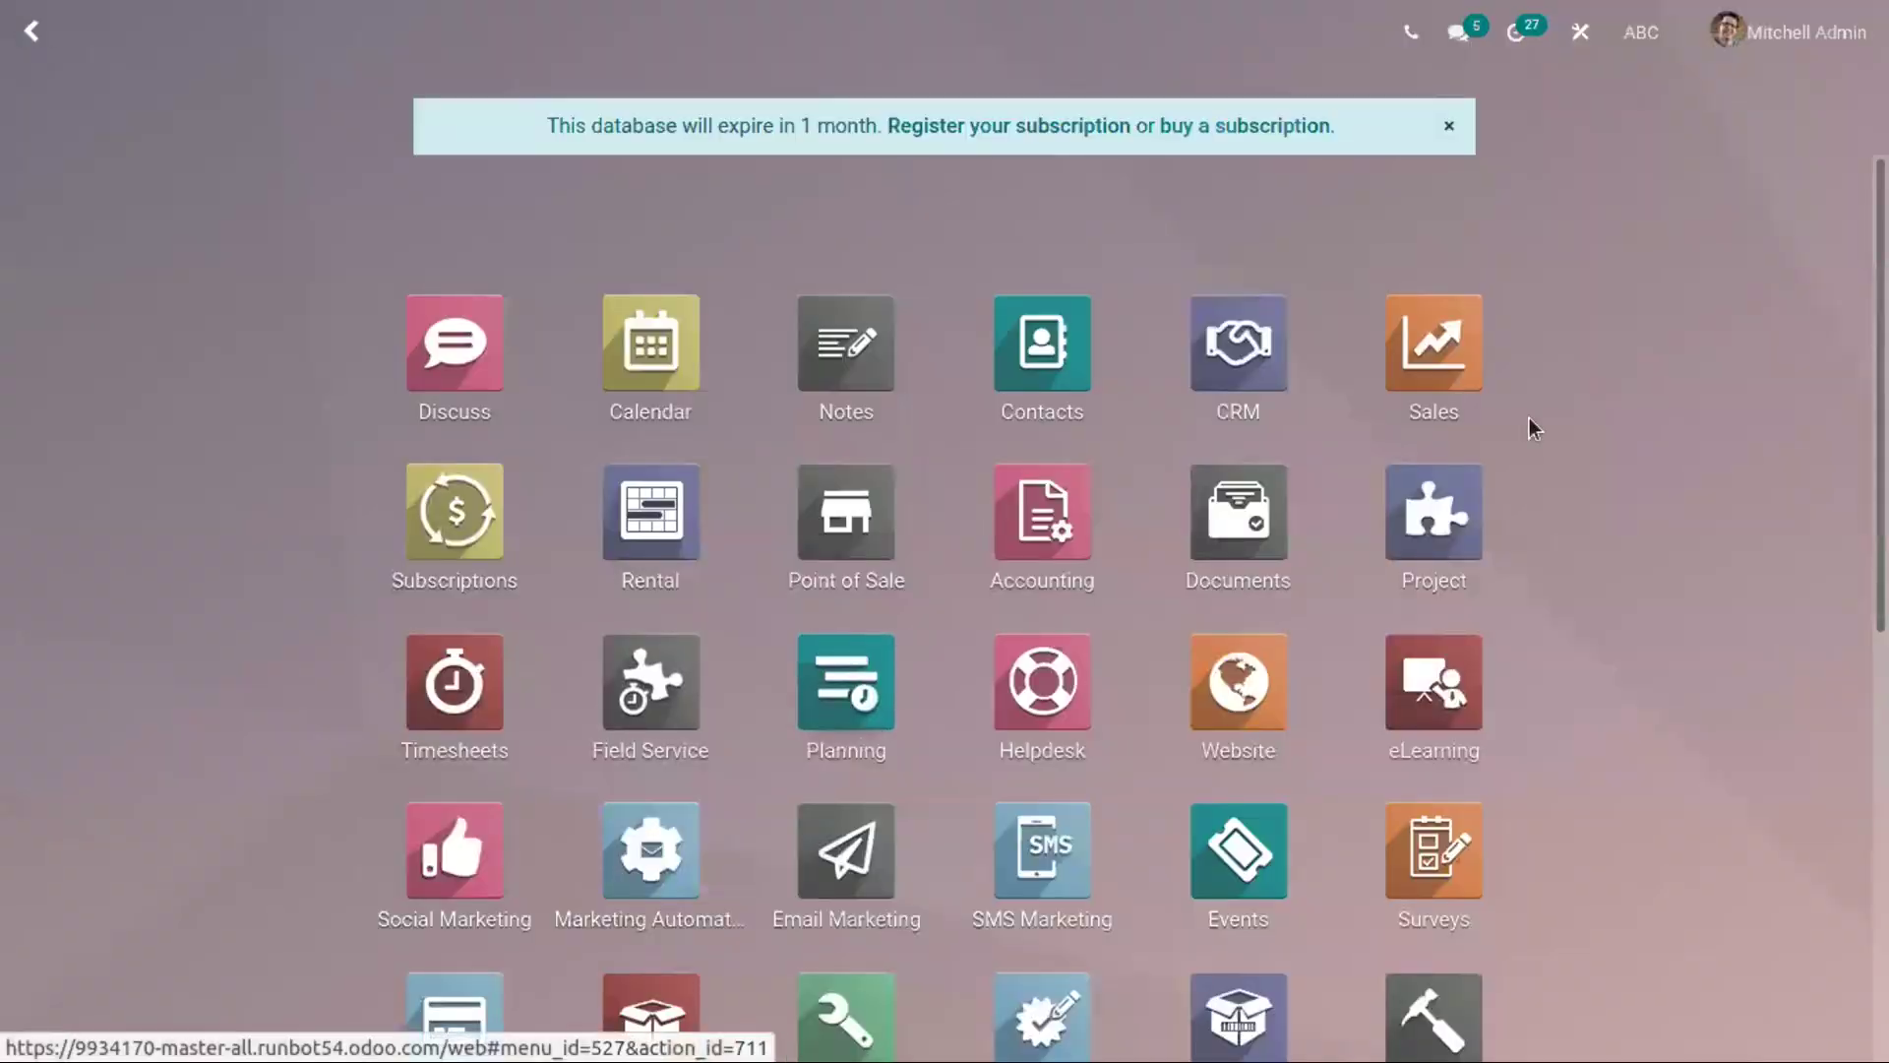
left_click(1433, 355)
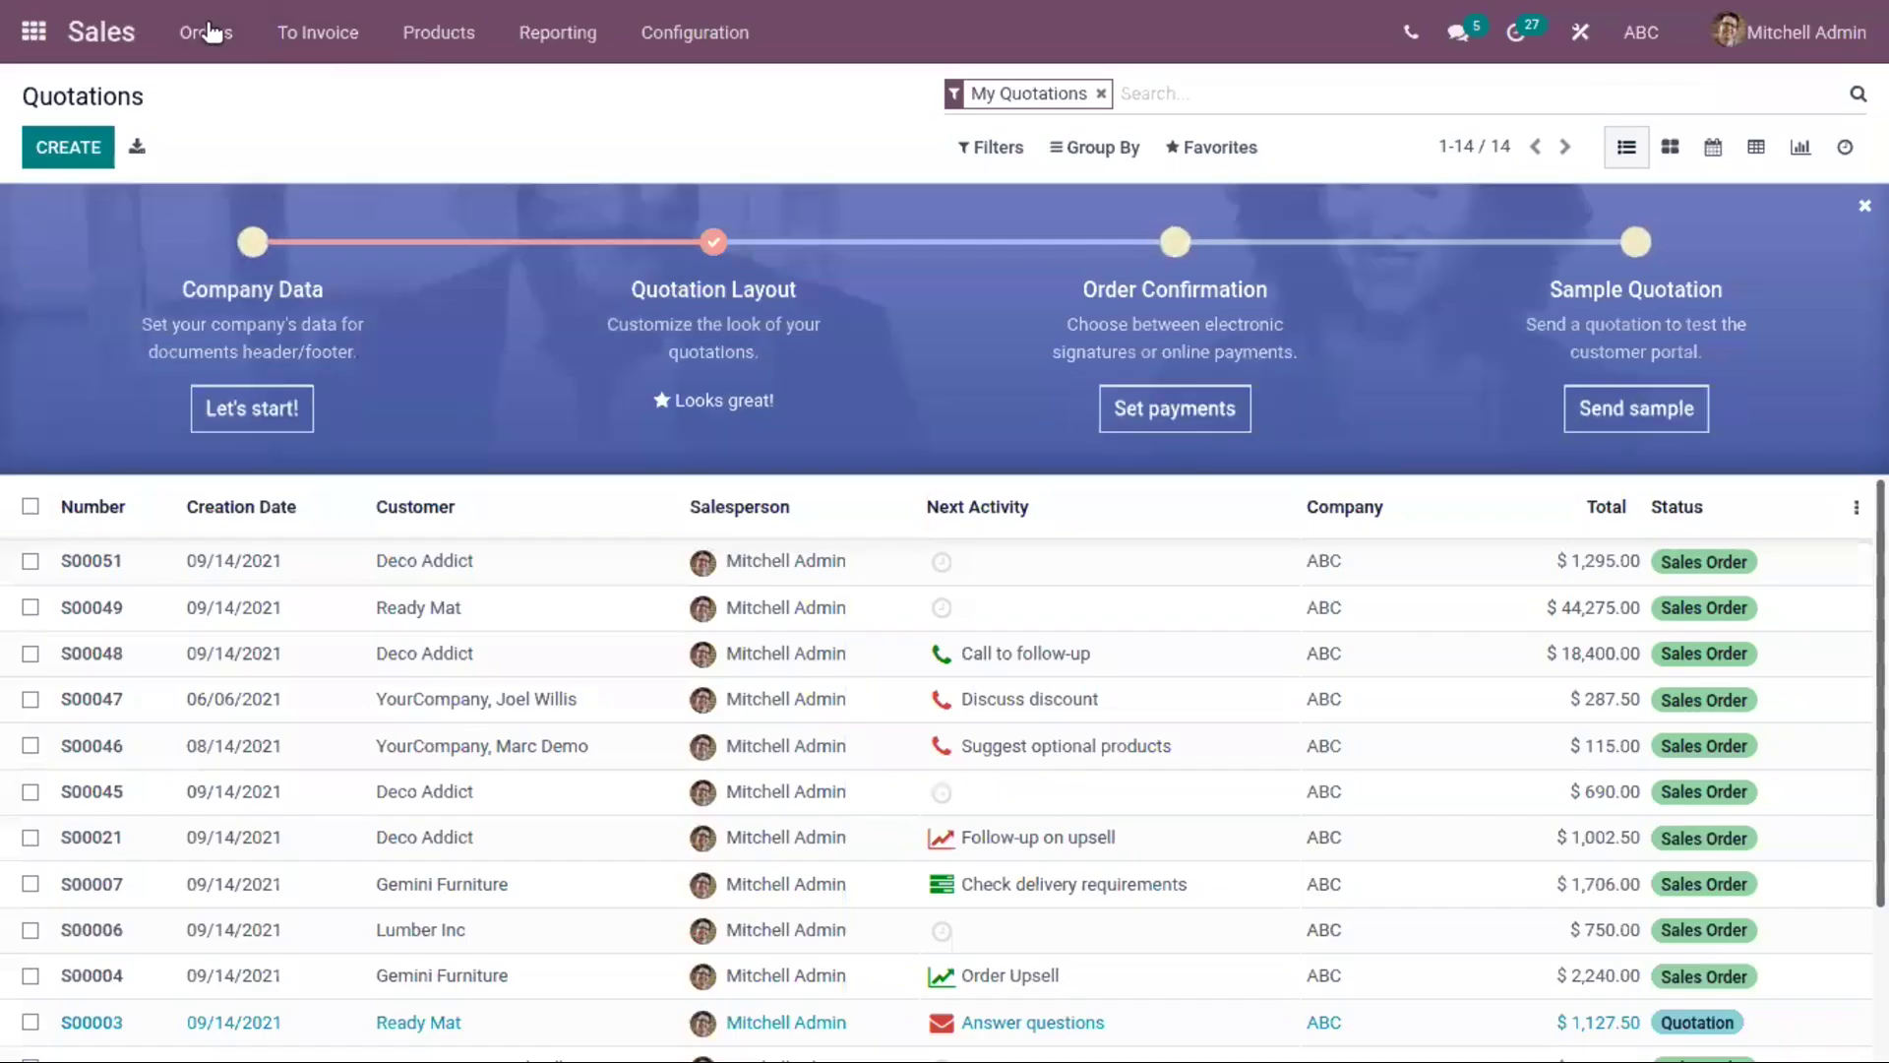
left_click(205, 32)
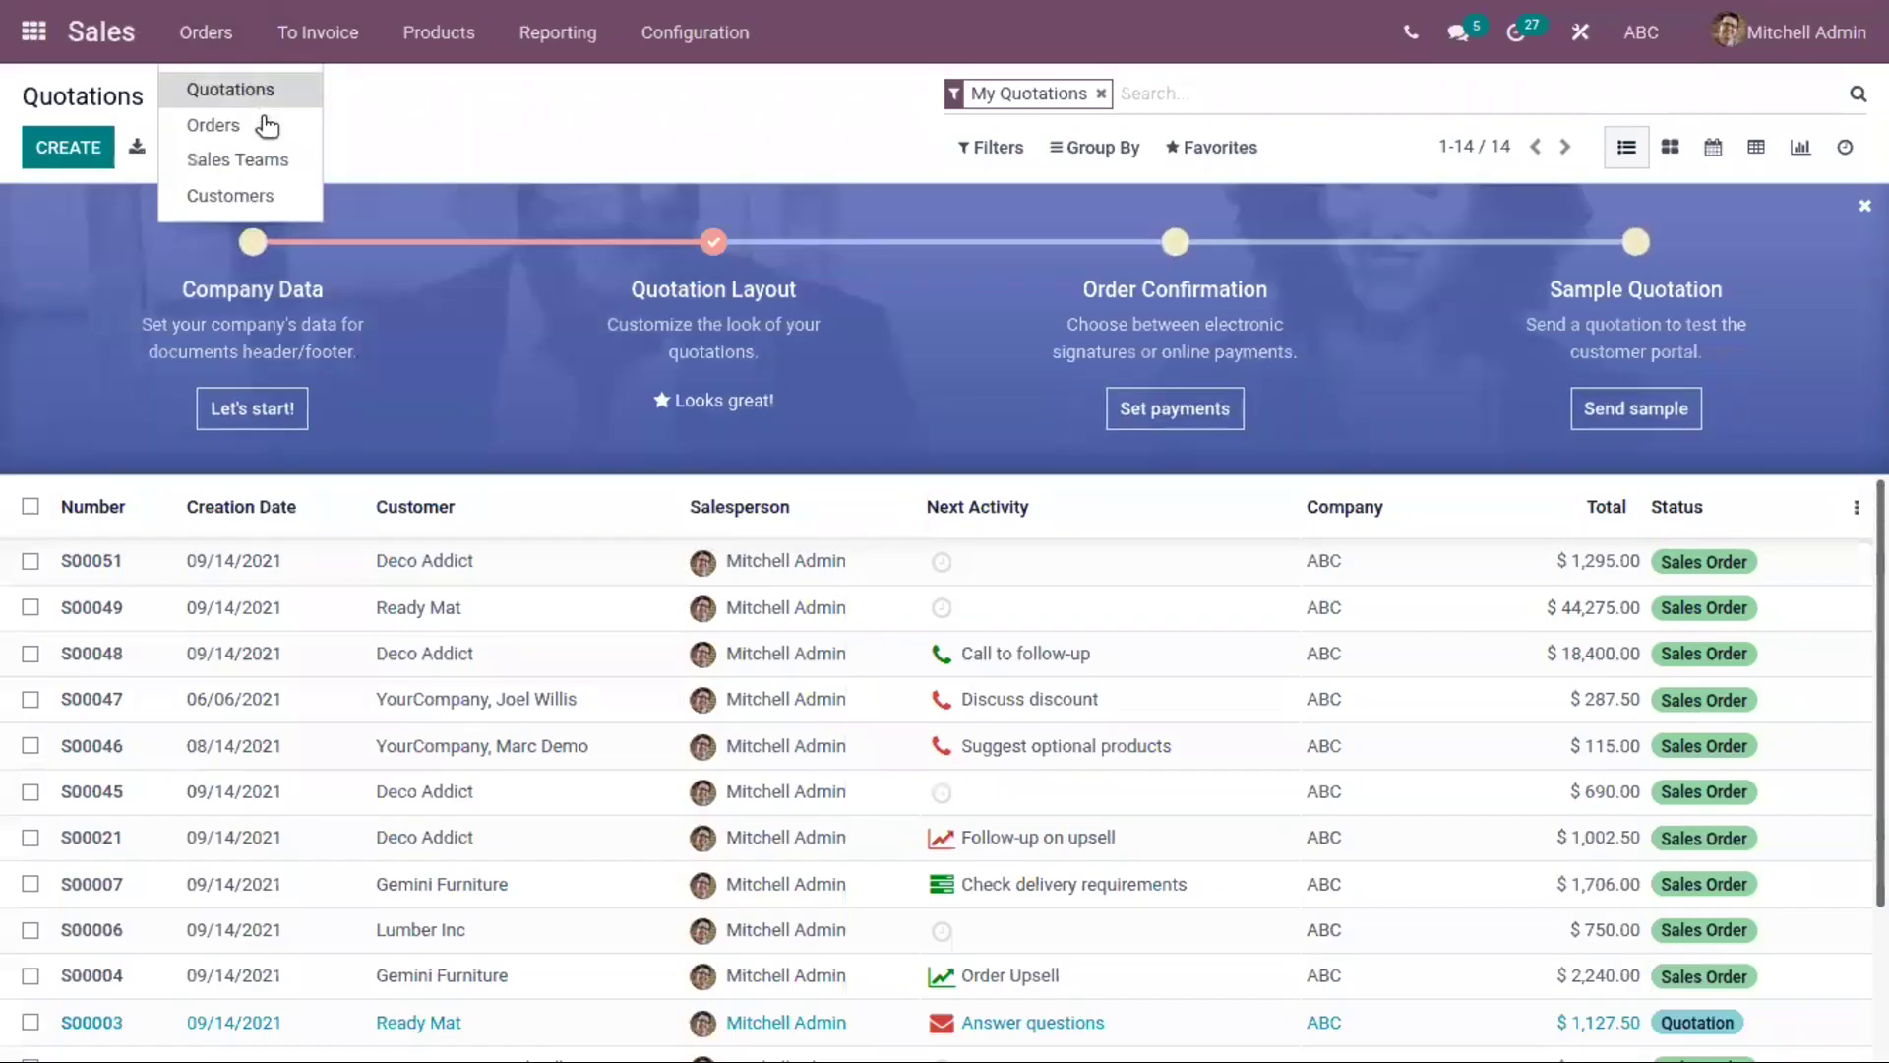
left_click(261, 120)
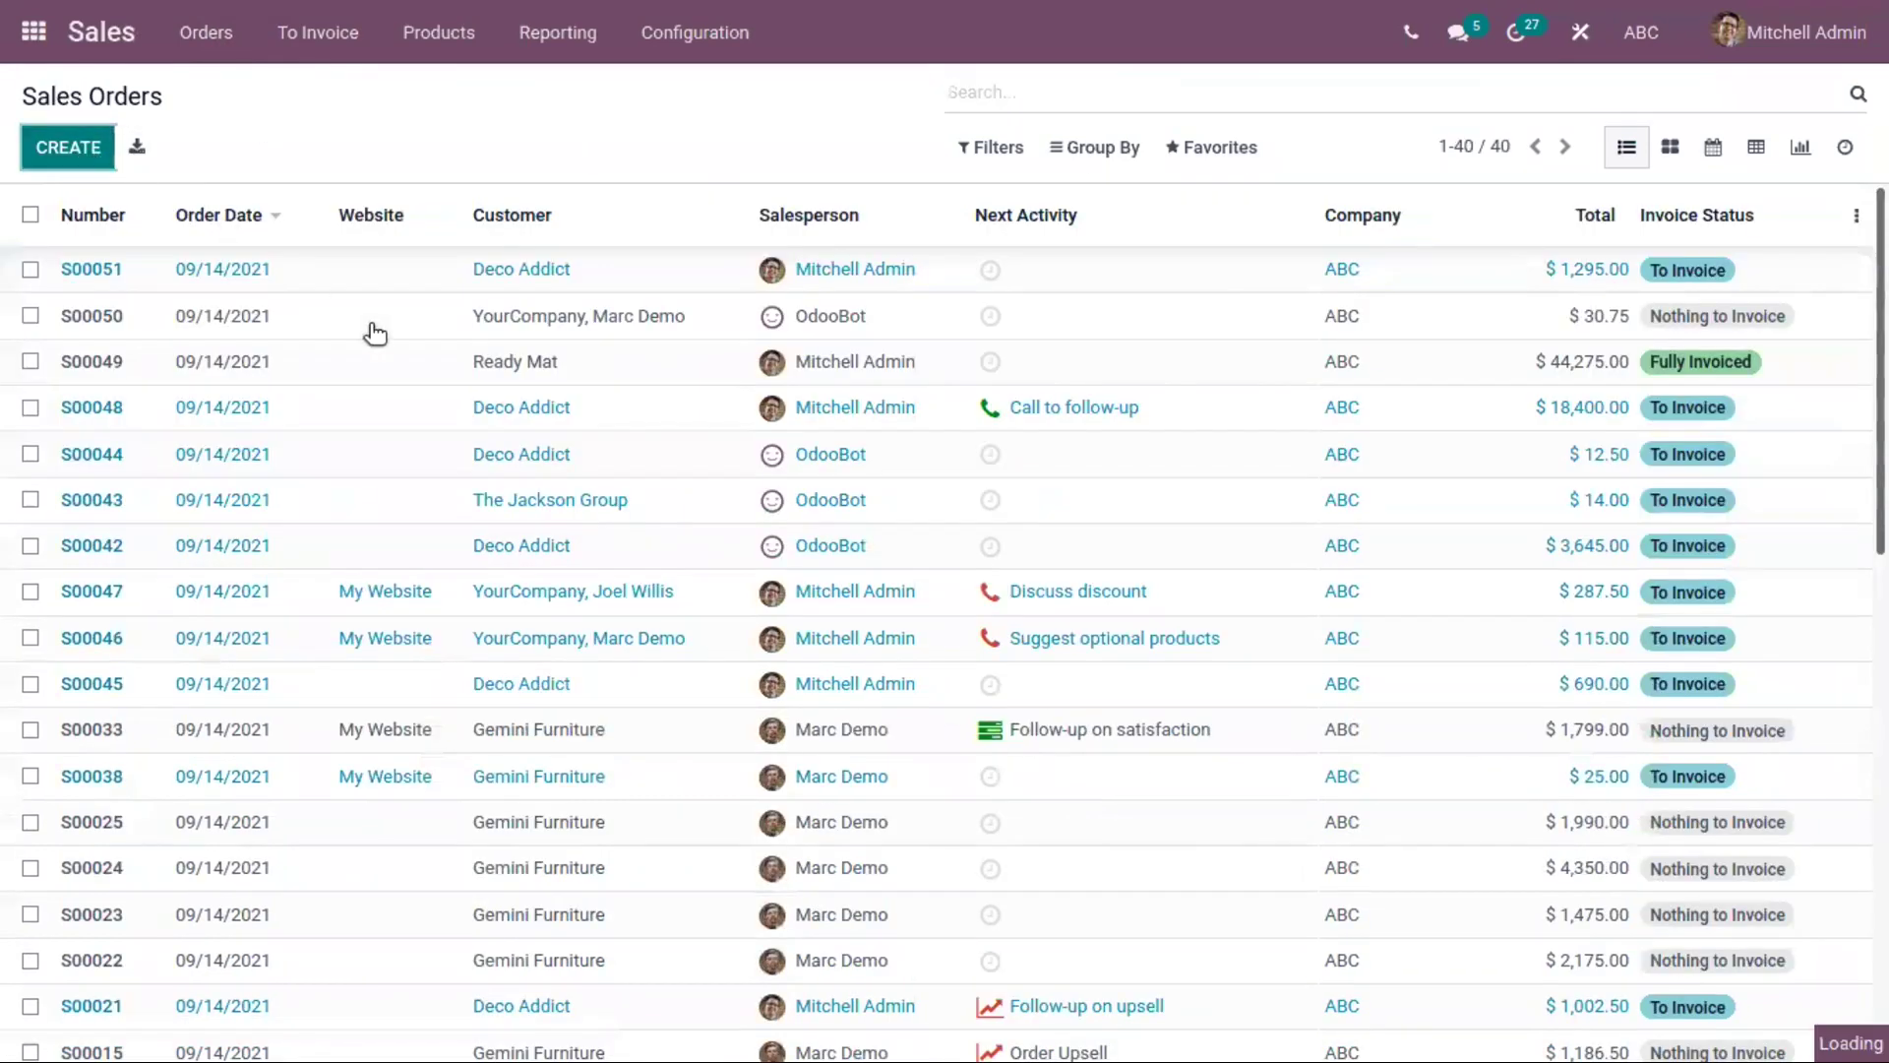
left_click(462, 453)
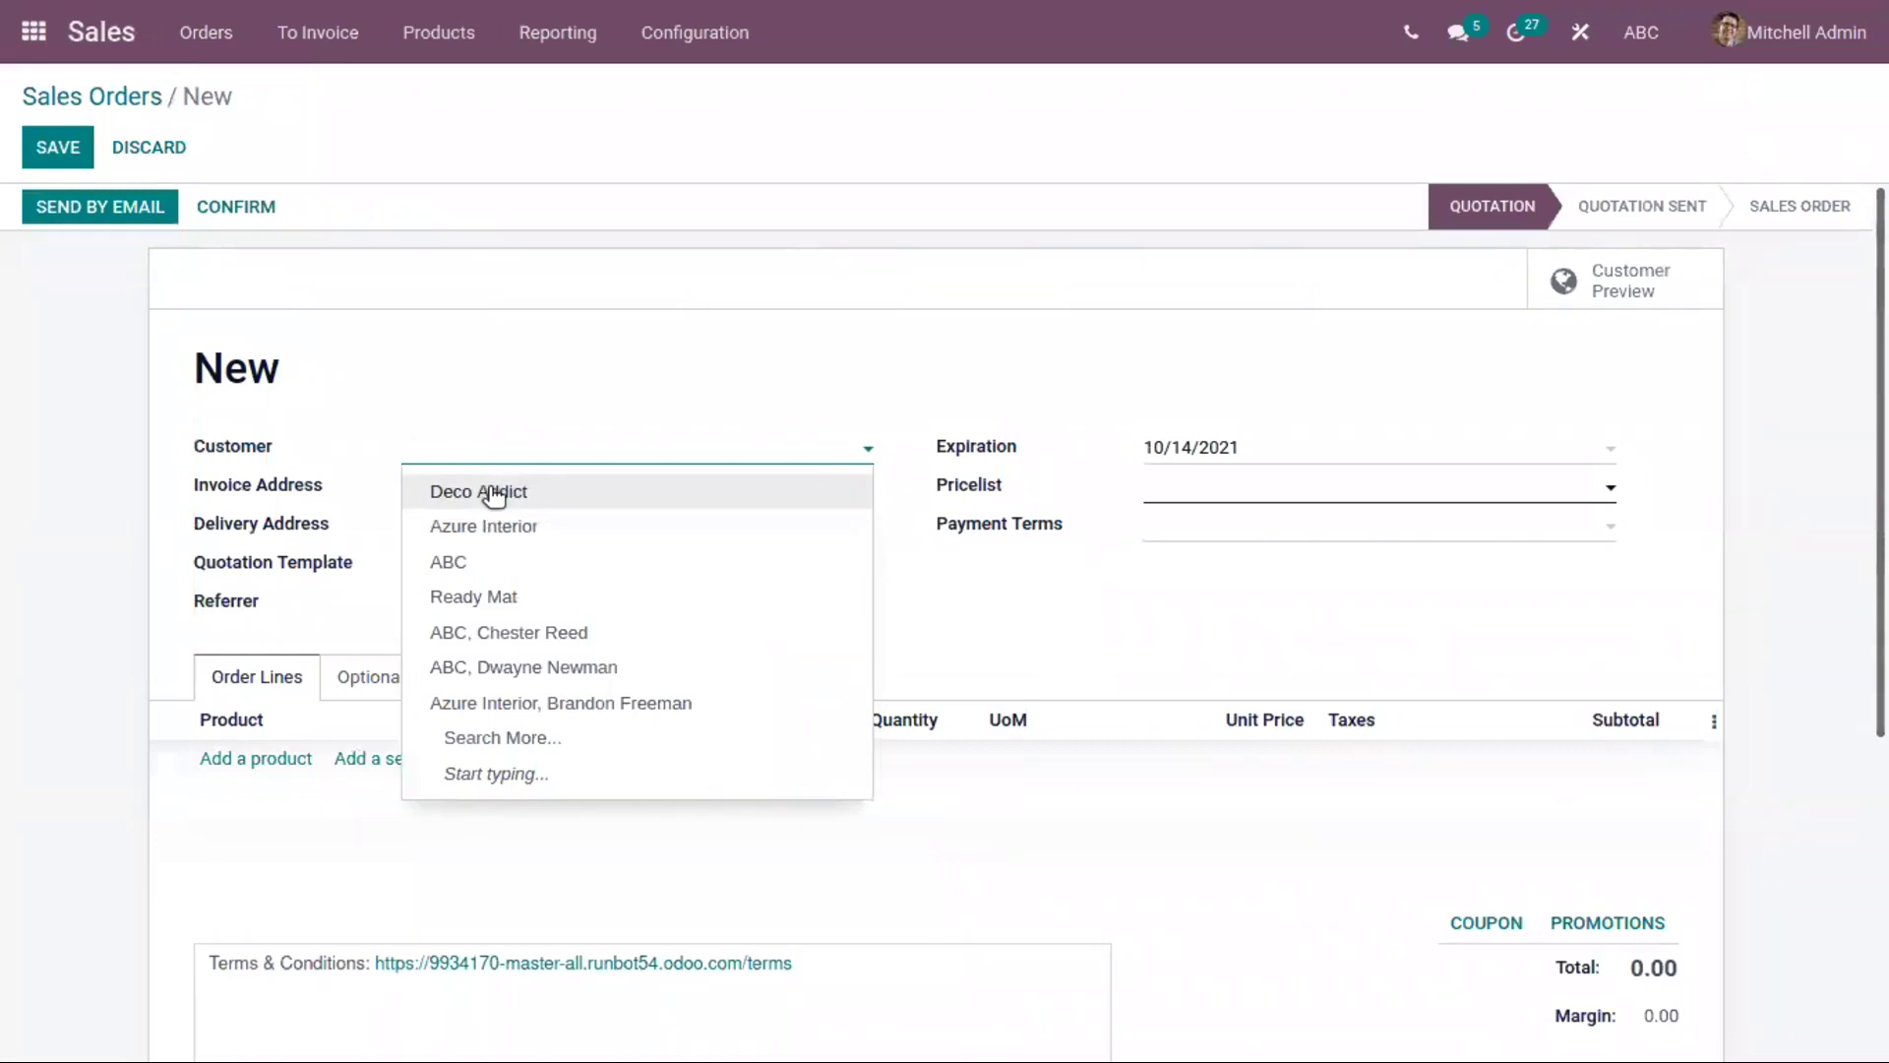
Set the customer to Deco Addict and add an [E-COM09] Bed order line.
left_click(494, 491)
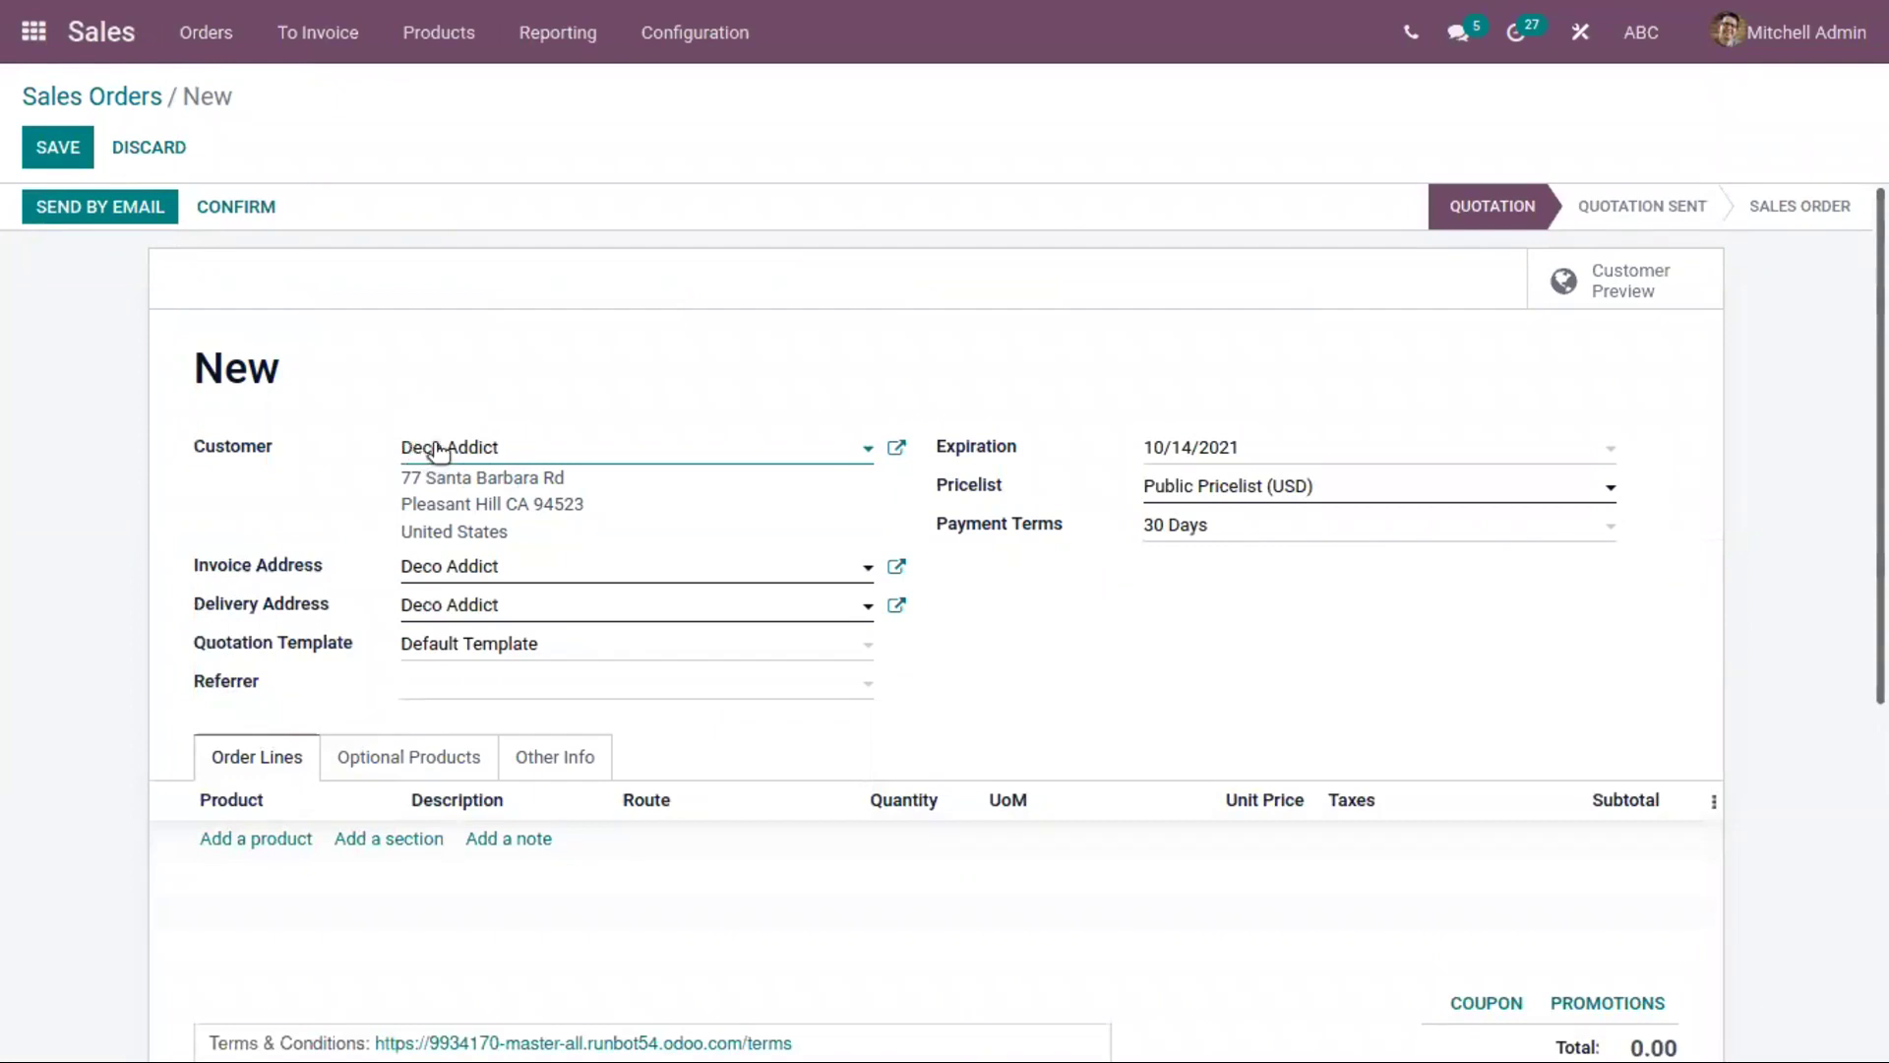
left_click(285, 838)
type("bed")
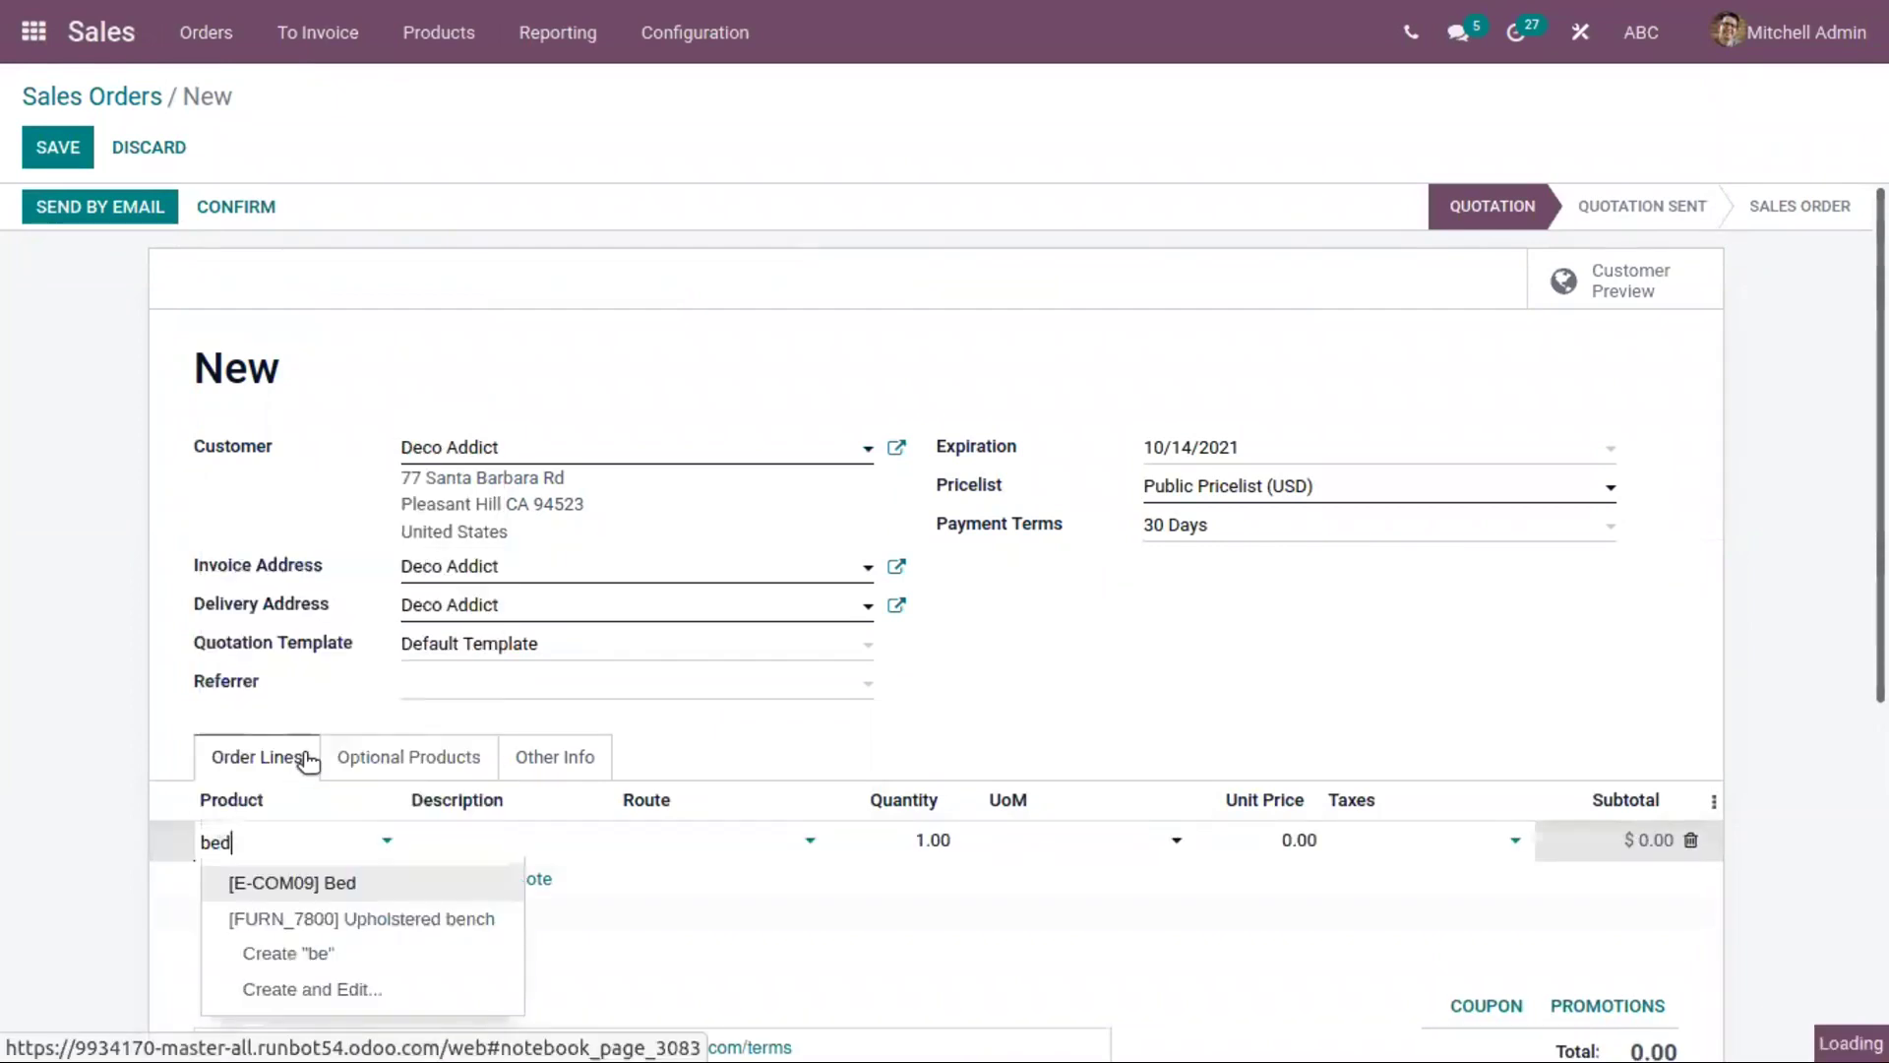
left_click(339, 884)
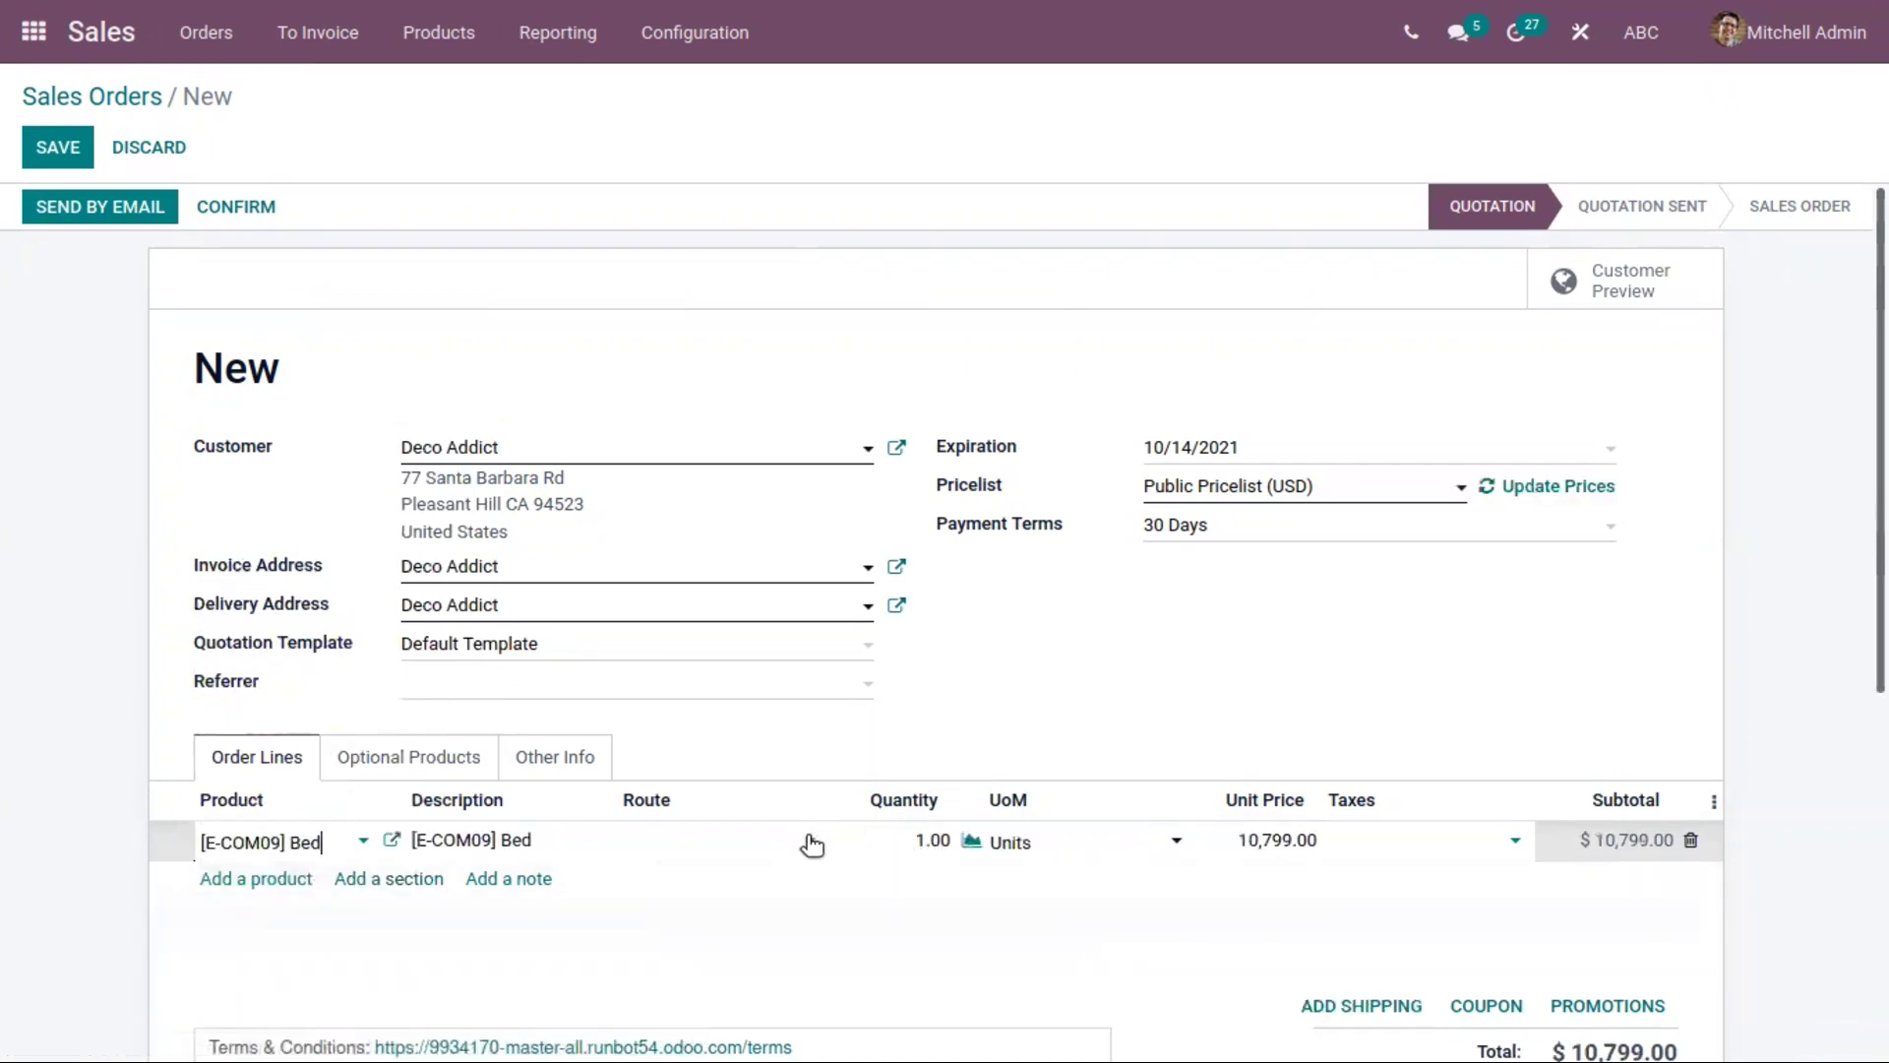
Set the Bed line's route to Dropship and confirm the quotation.
left_click(1713, 803)
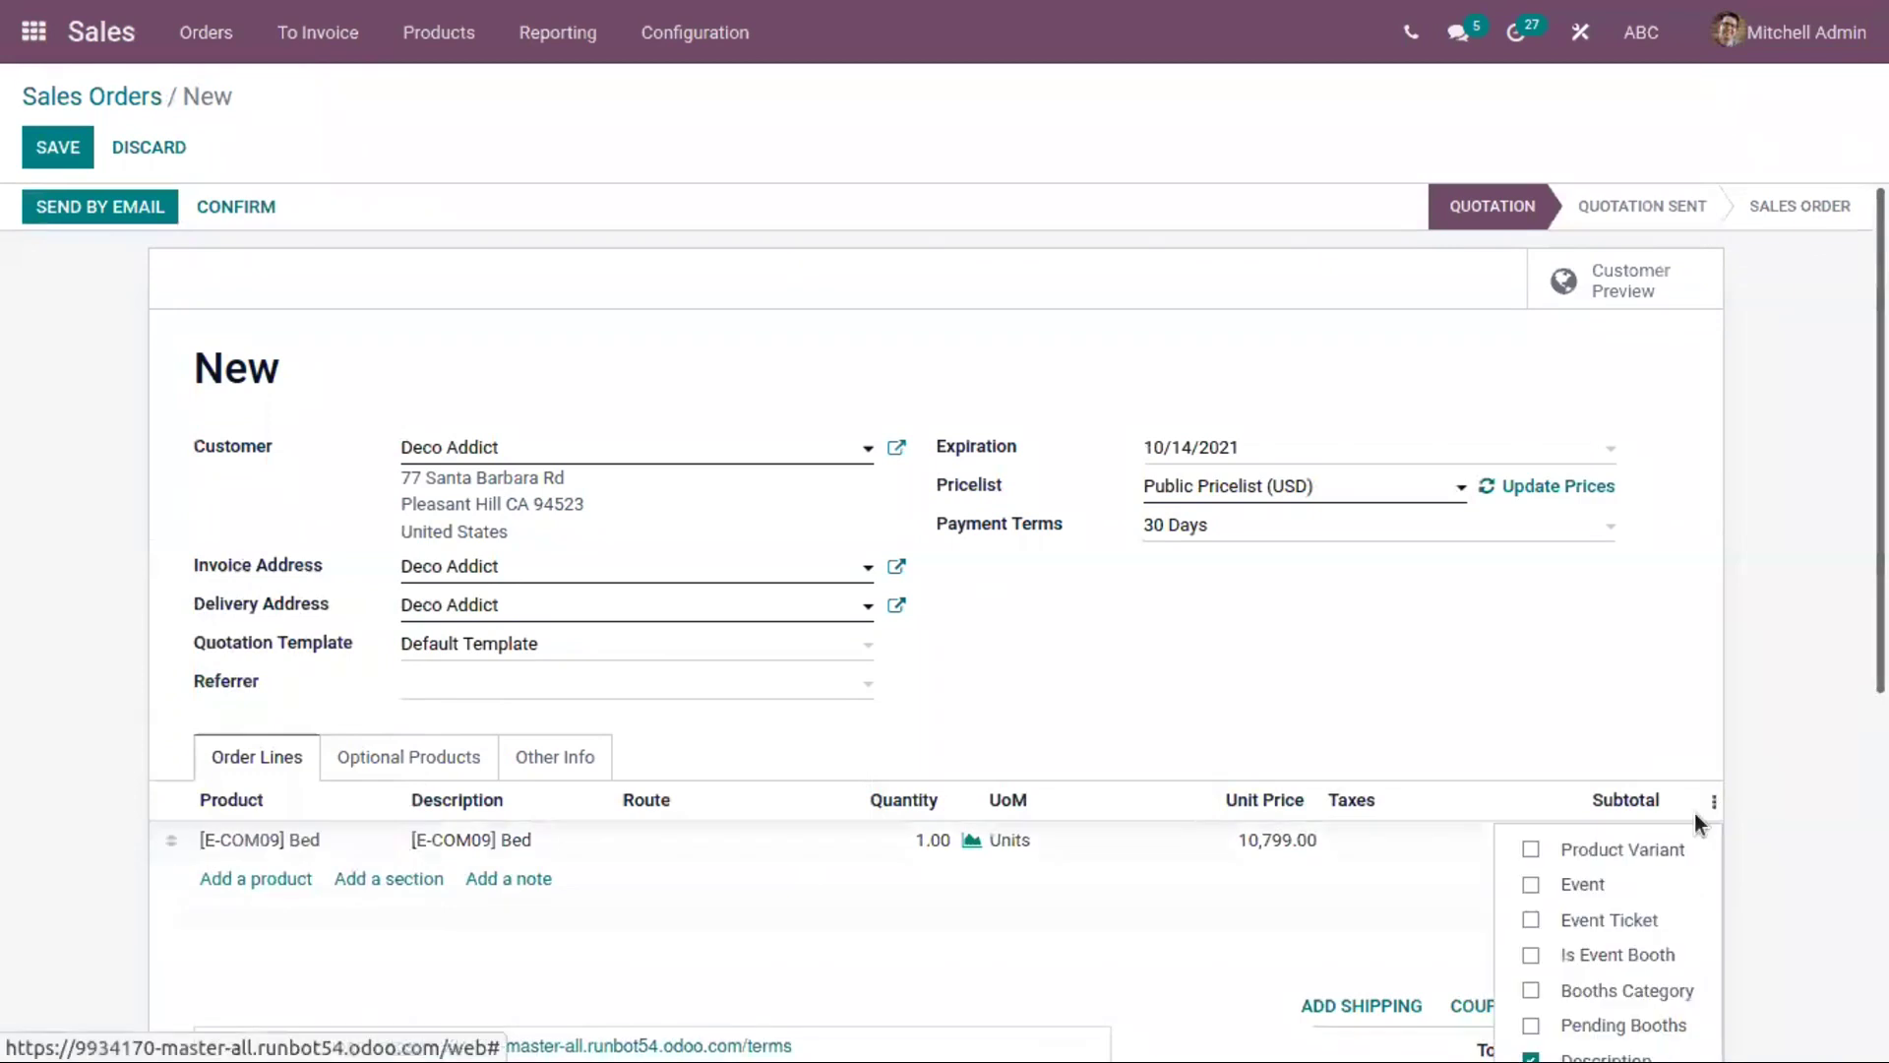
left_click(690, 848)
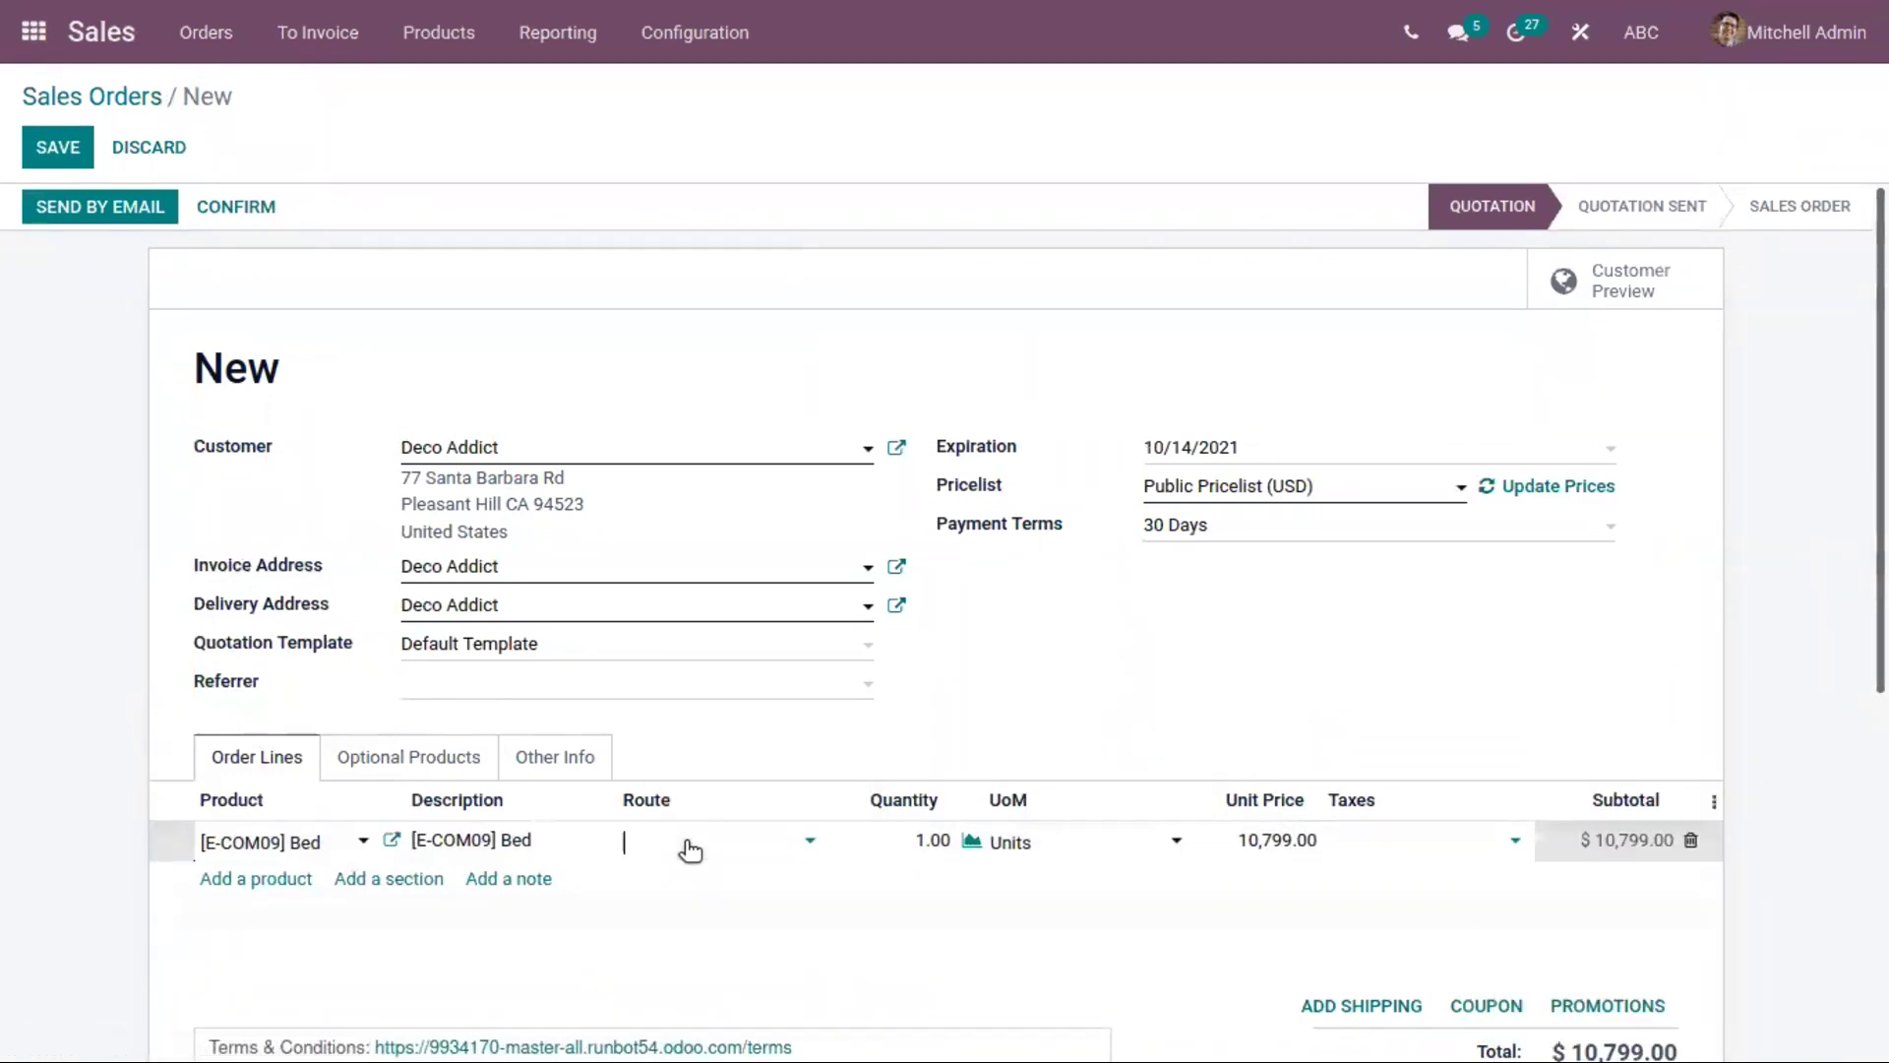
left_click(687, 838)
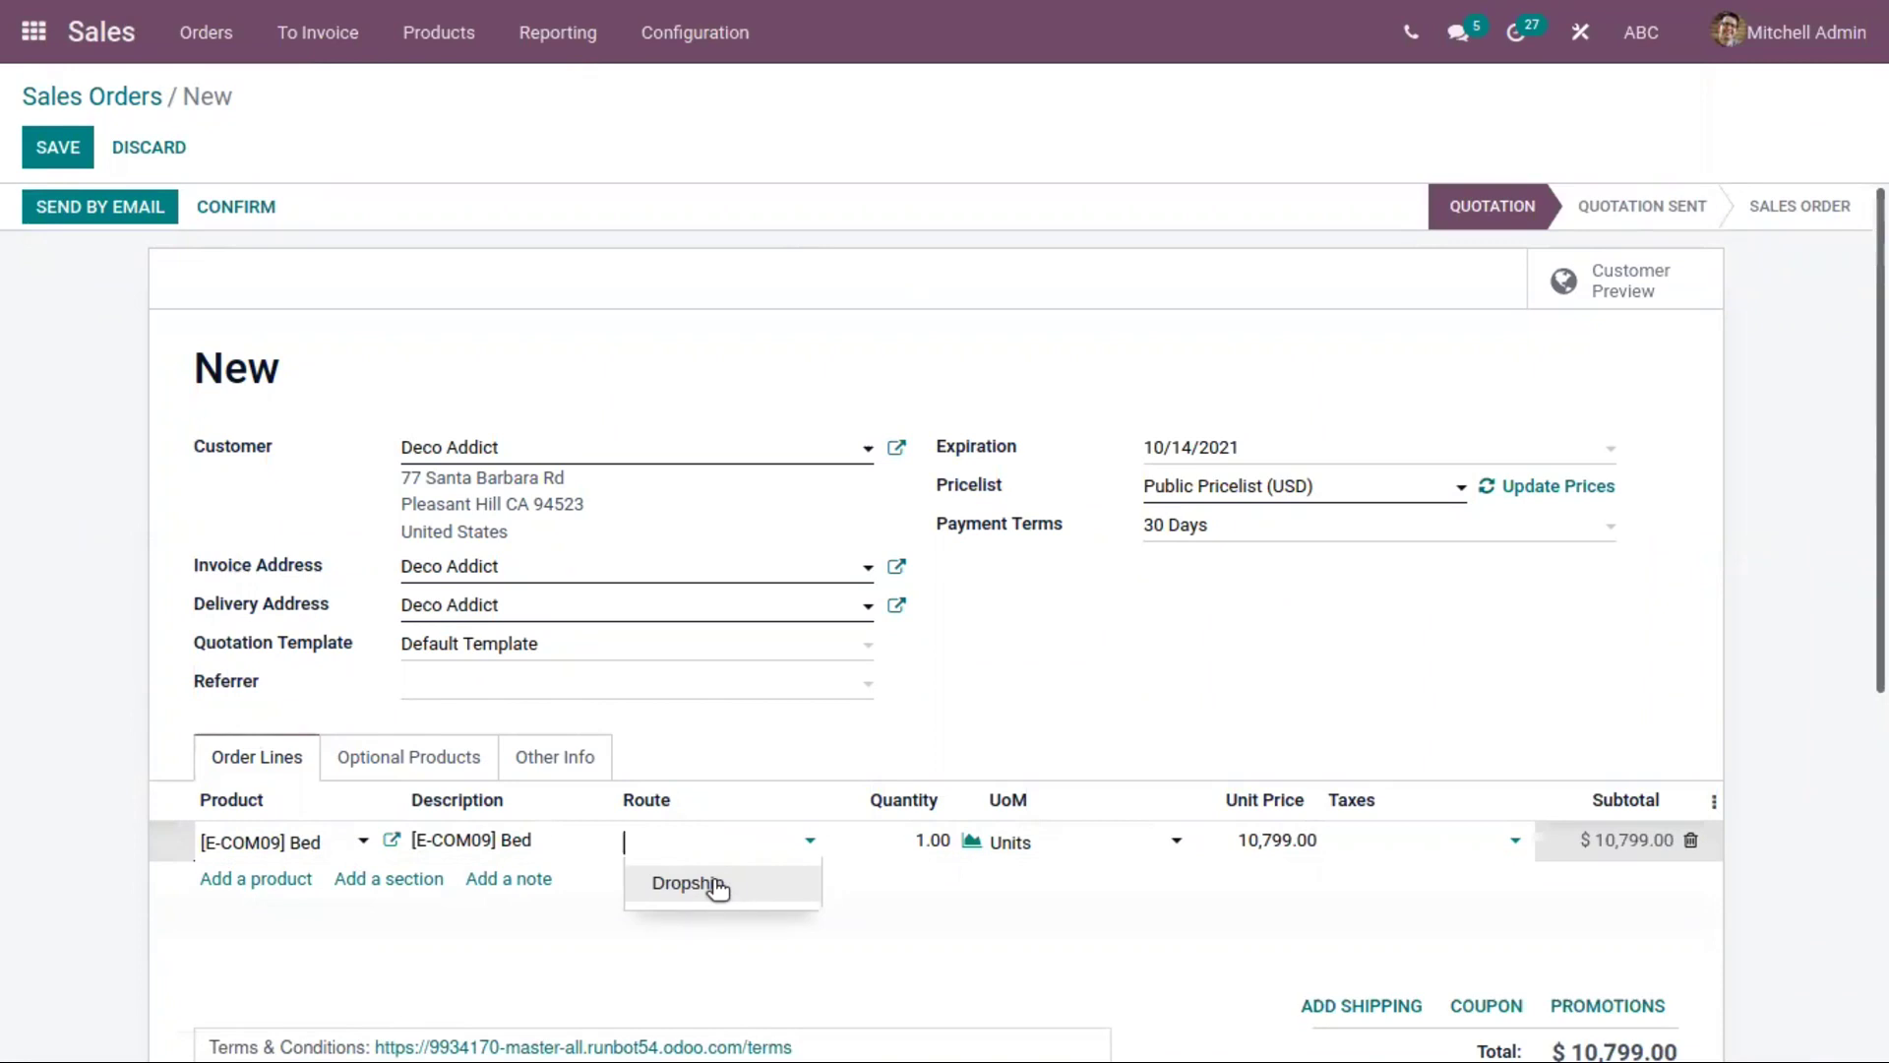
left_click(717, 885)
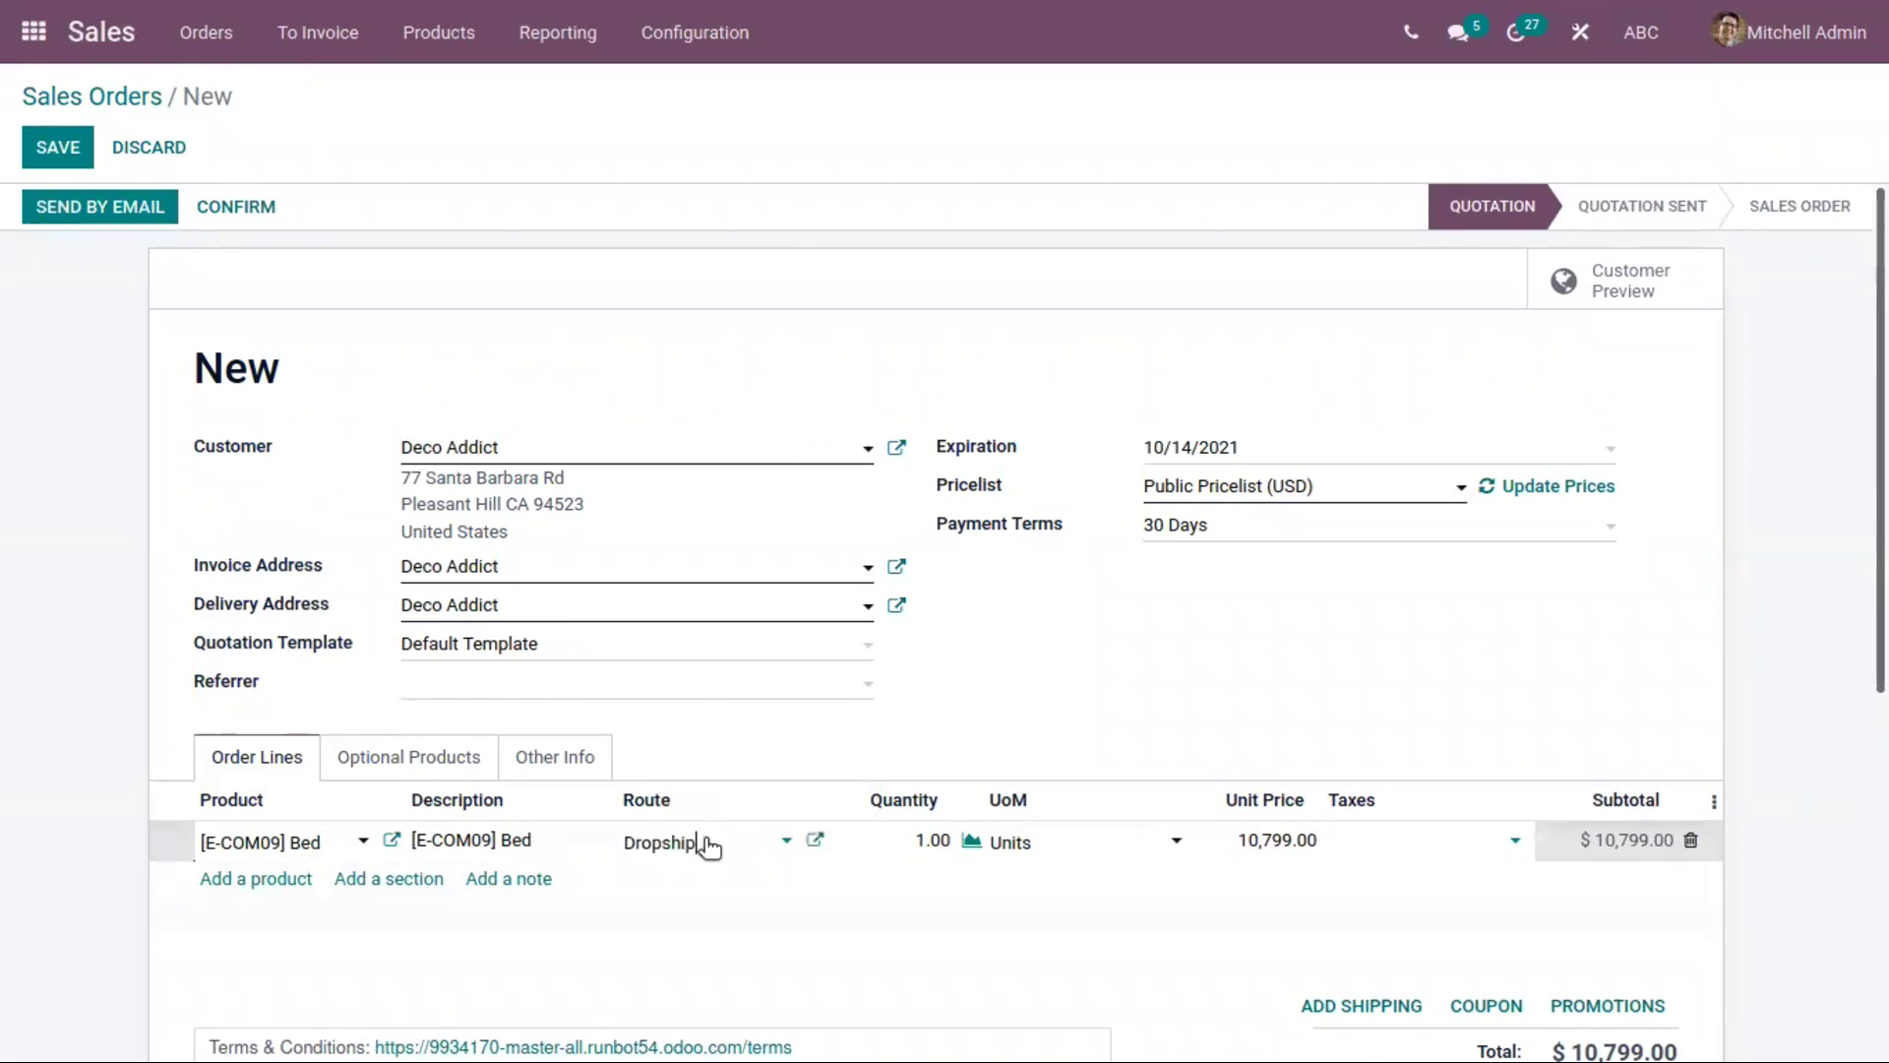
left_click(210, 286)
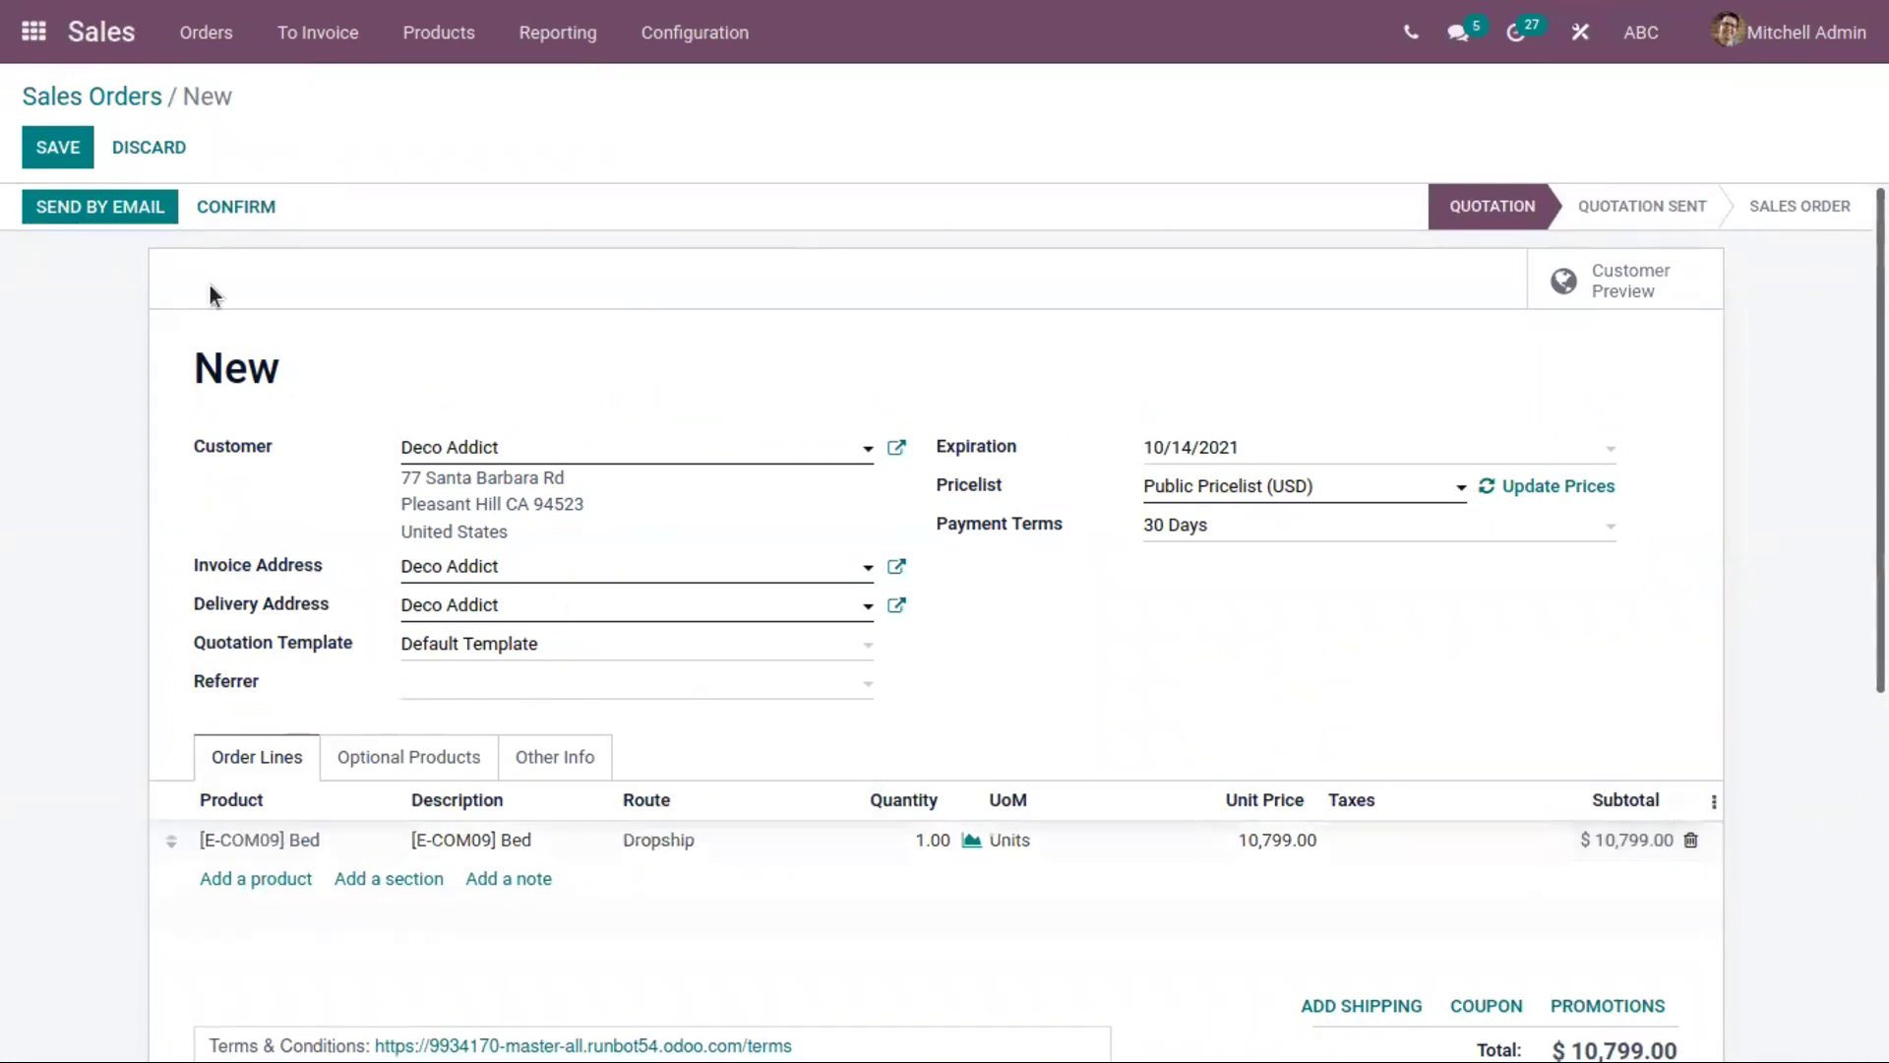
left_click(237, 208)
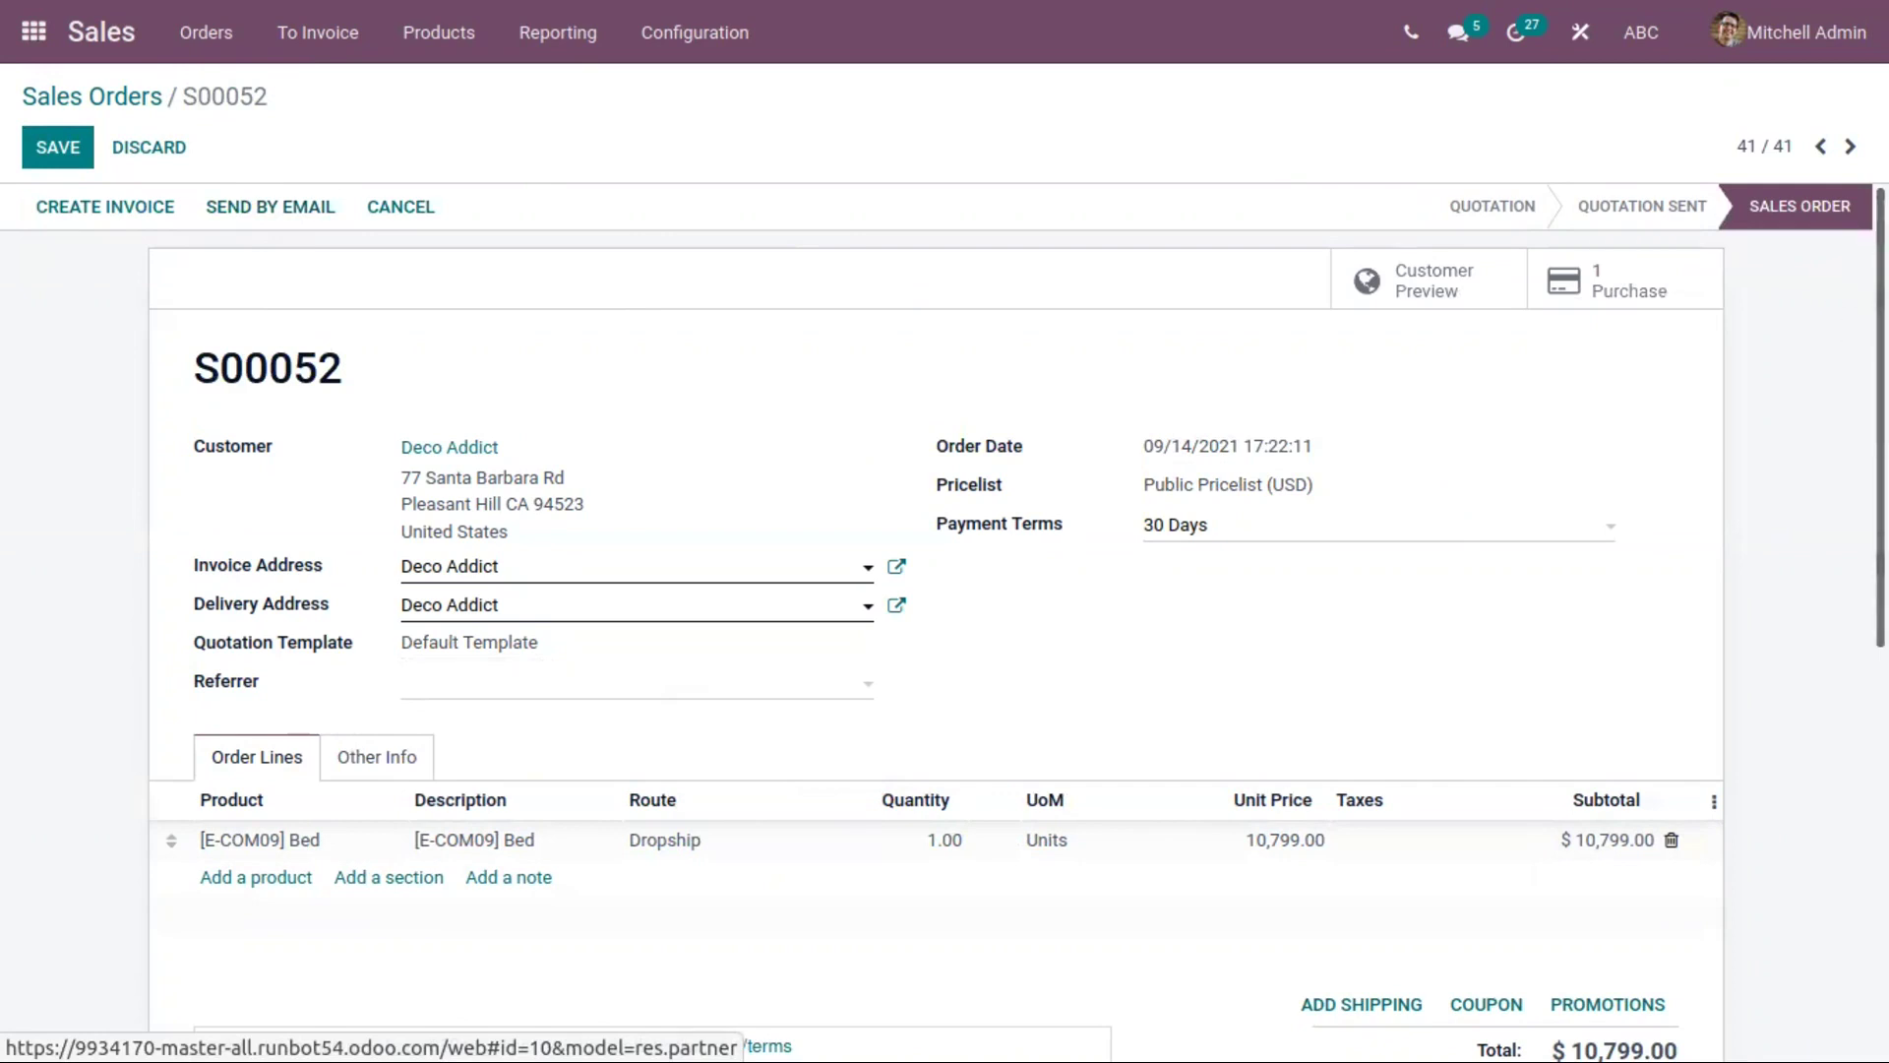
Open the generated RFQ P00028, edit and save it, and draft its email.
left_click(1645, 277)
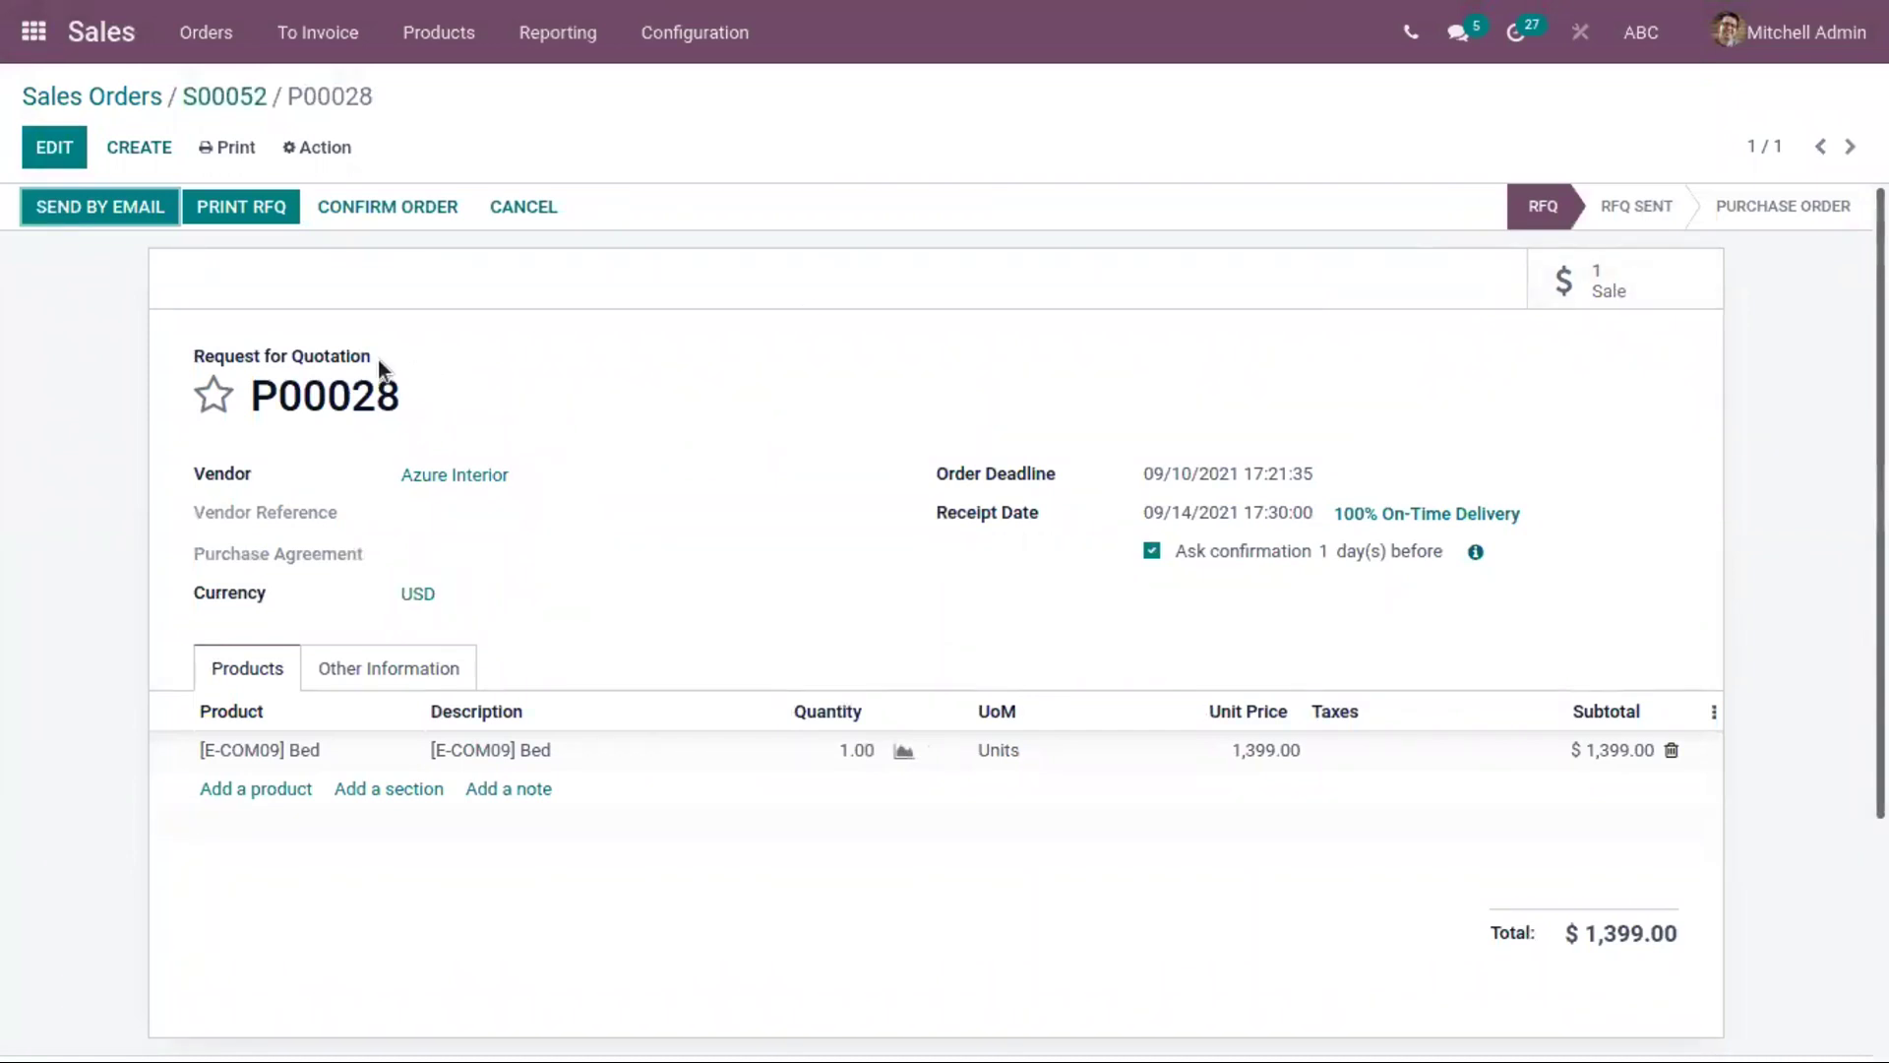
left_click(56, 148)
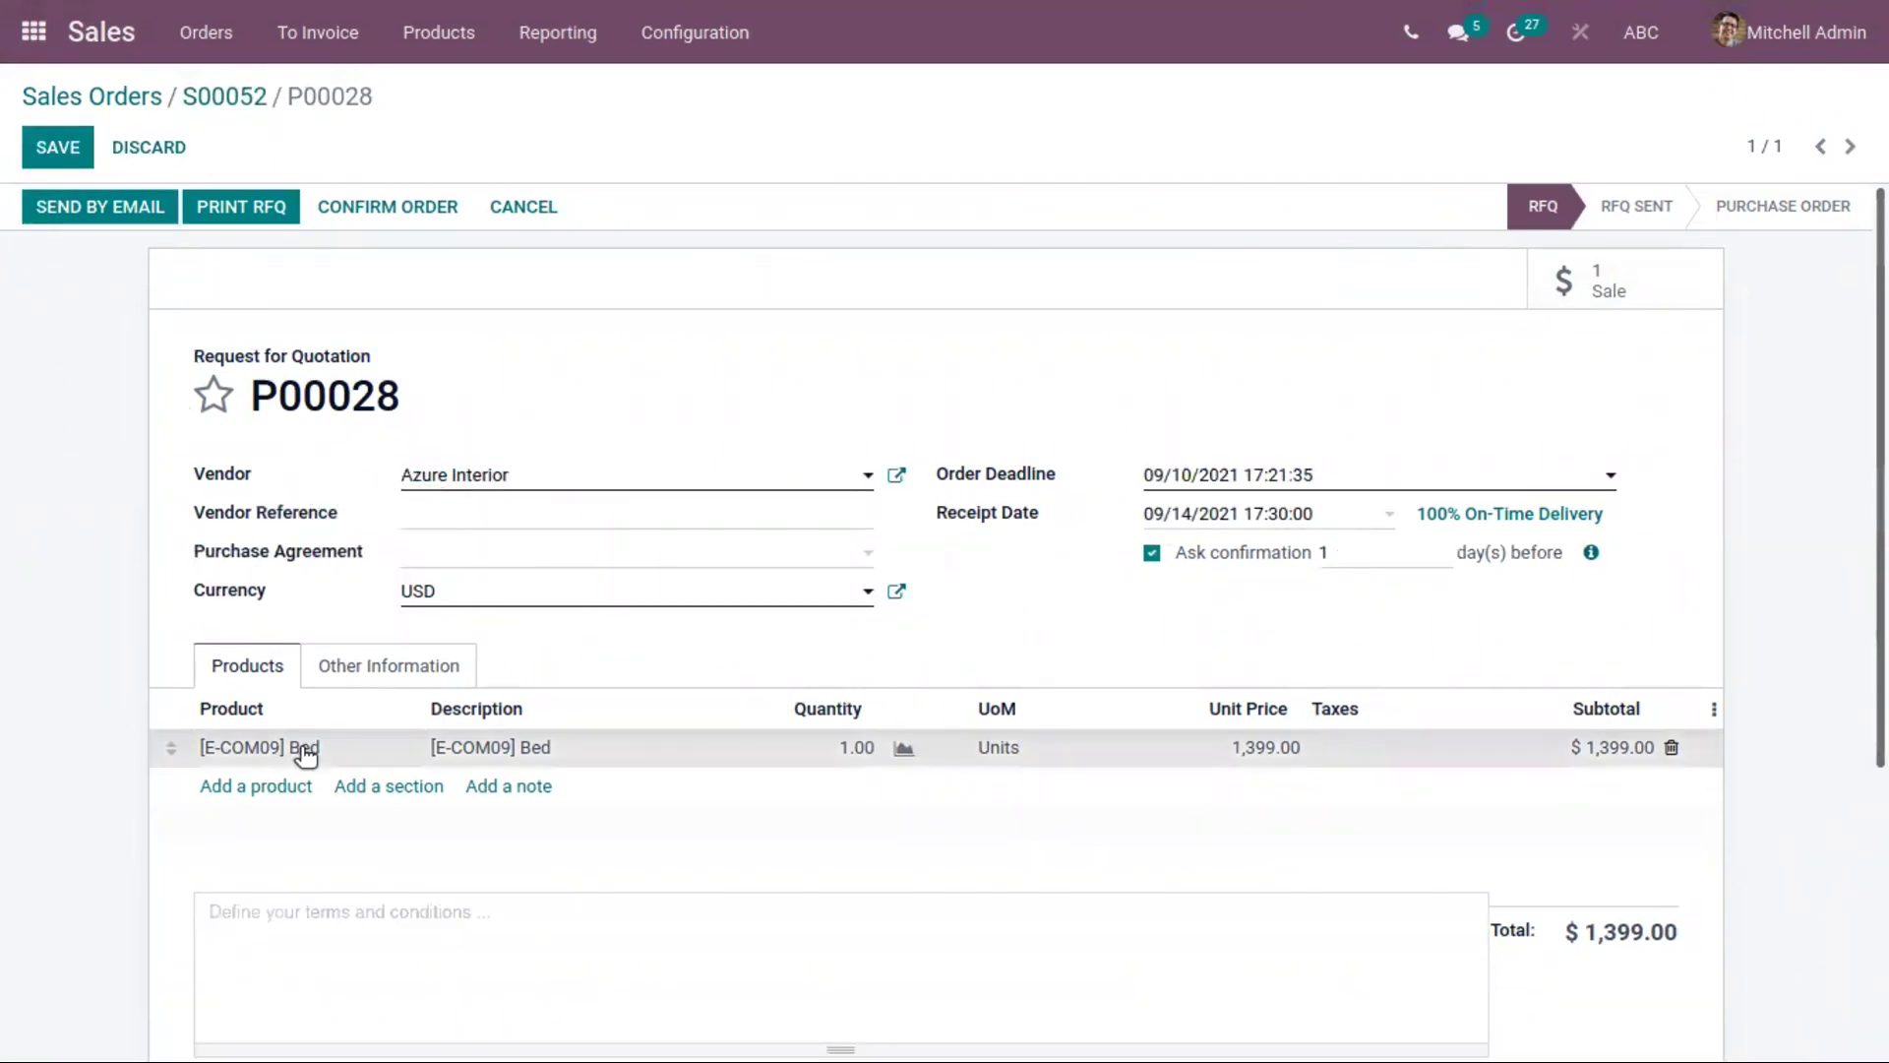
key("alt+s")
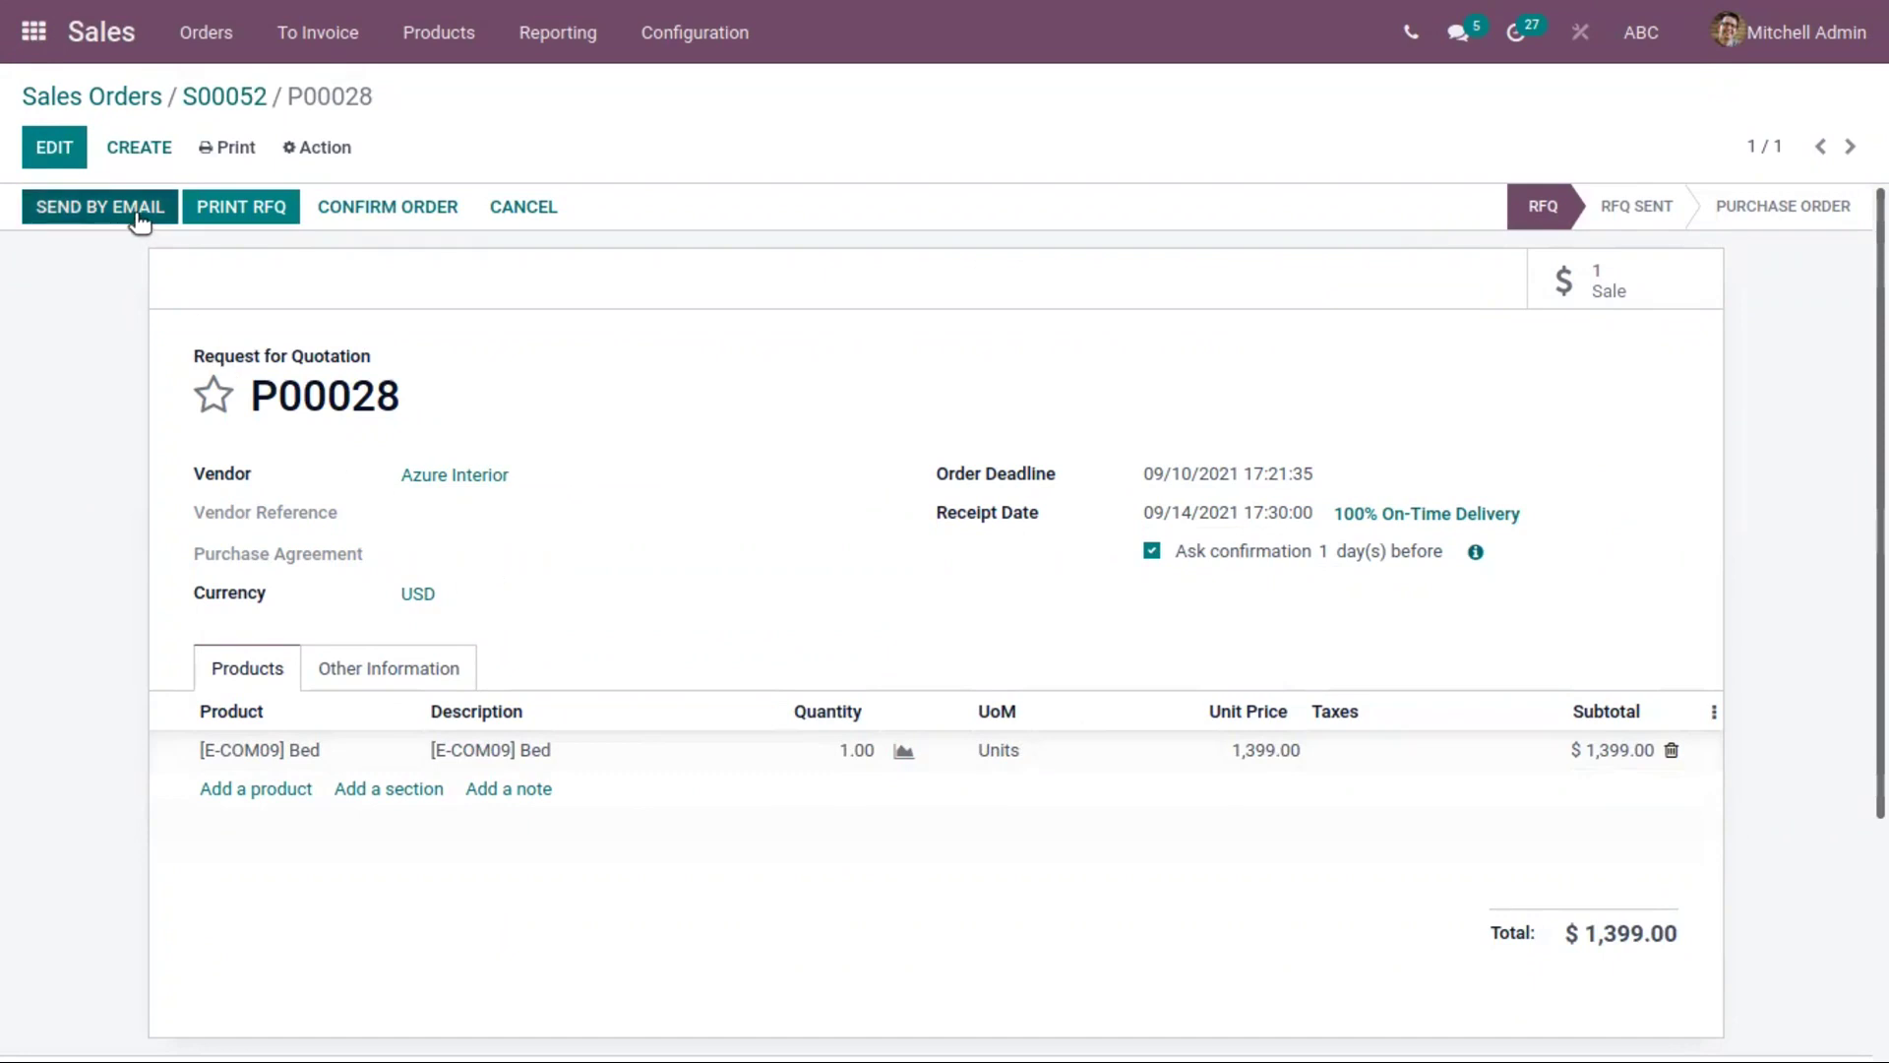
left_click(137, 212)
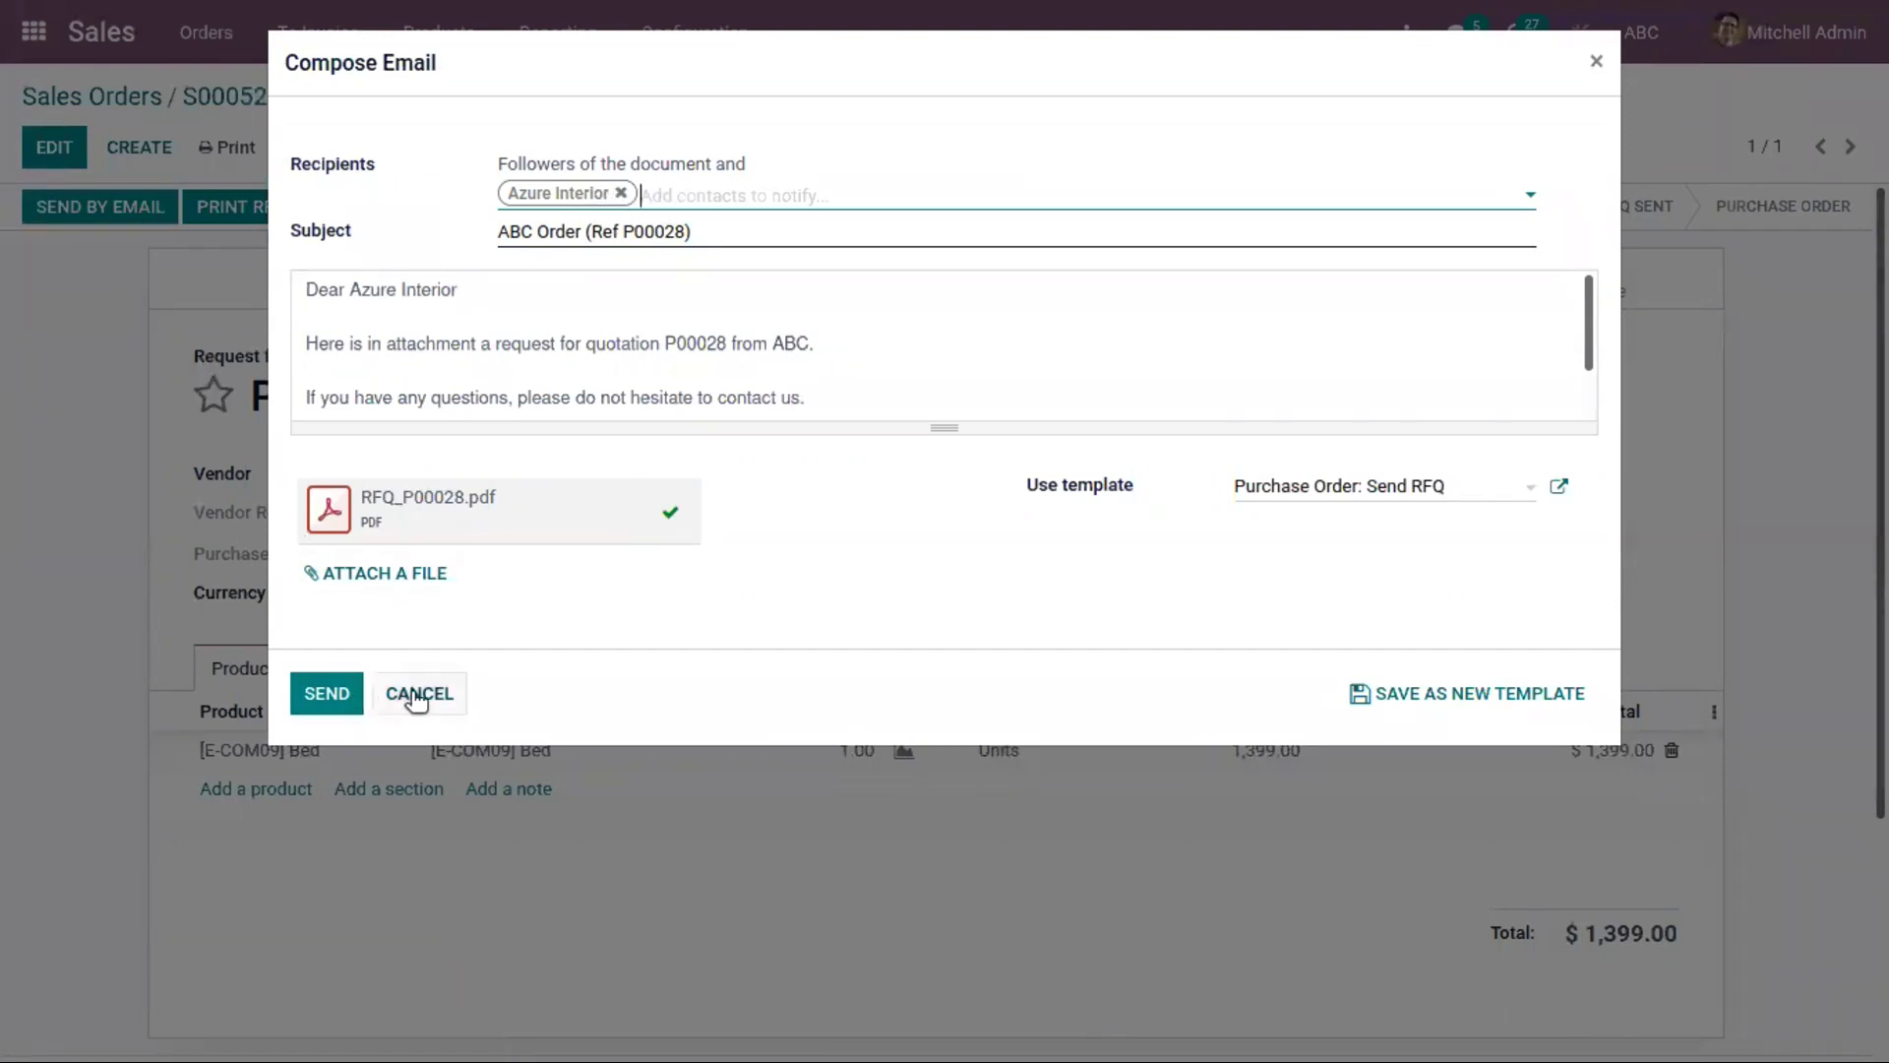
Email RFQ P00028 to Azure Interior and confirm it as a purchase order.
left_click(414, 693)
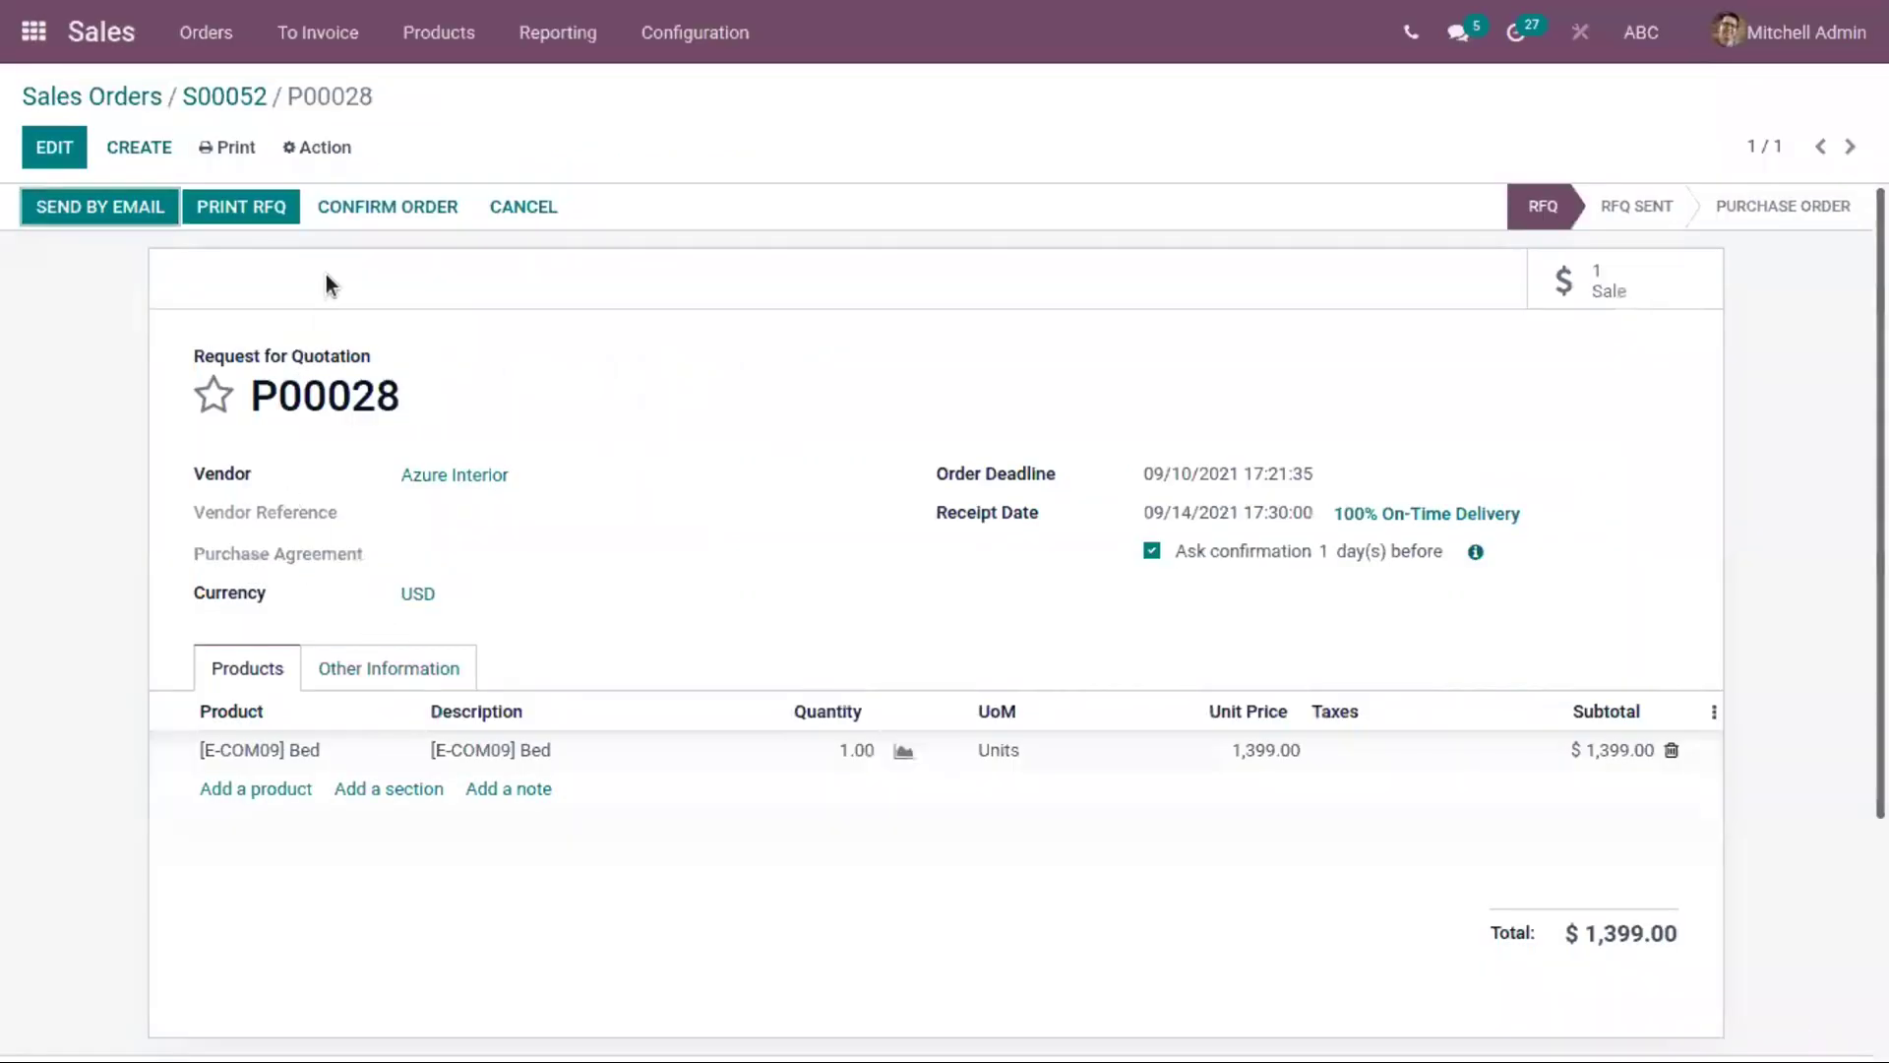
left_click(87, 208)
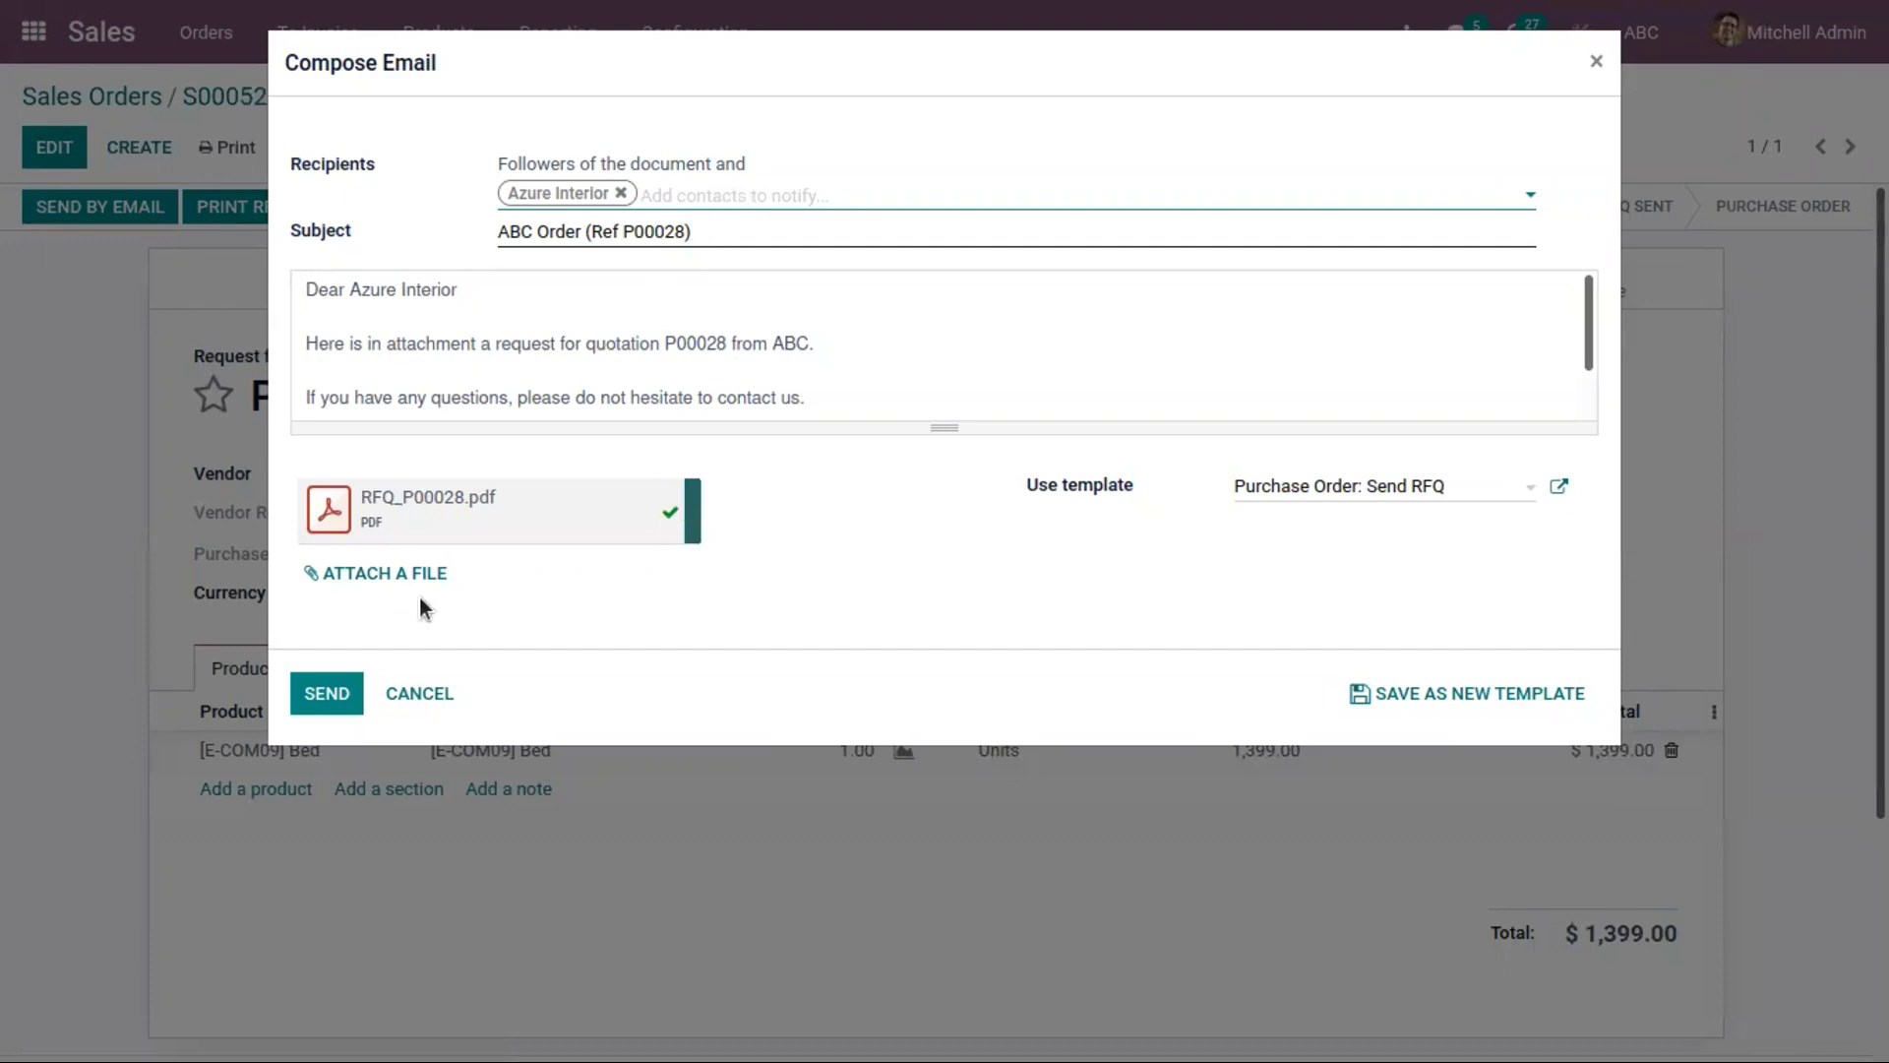
left_click(352, 693)
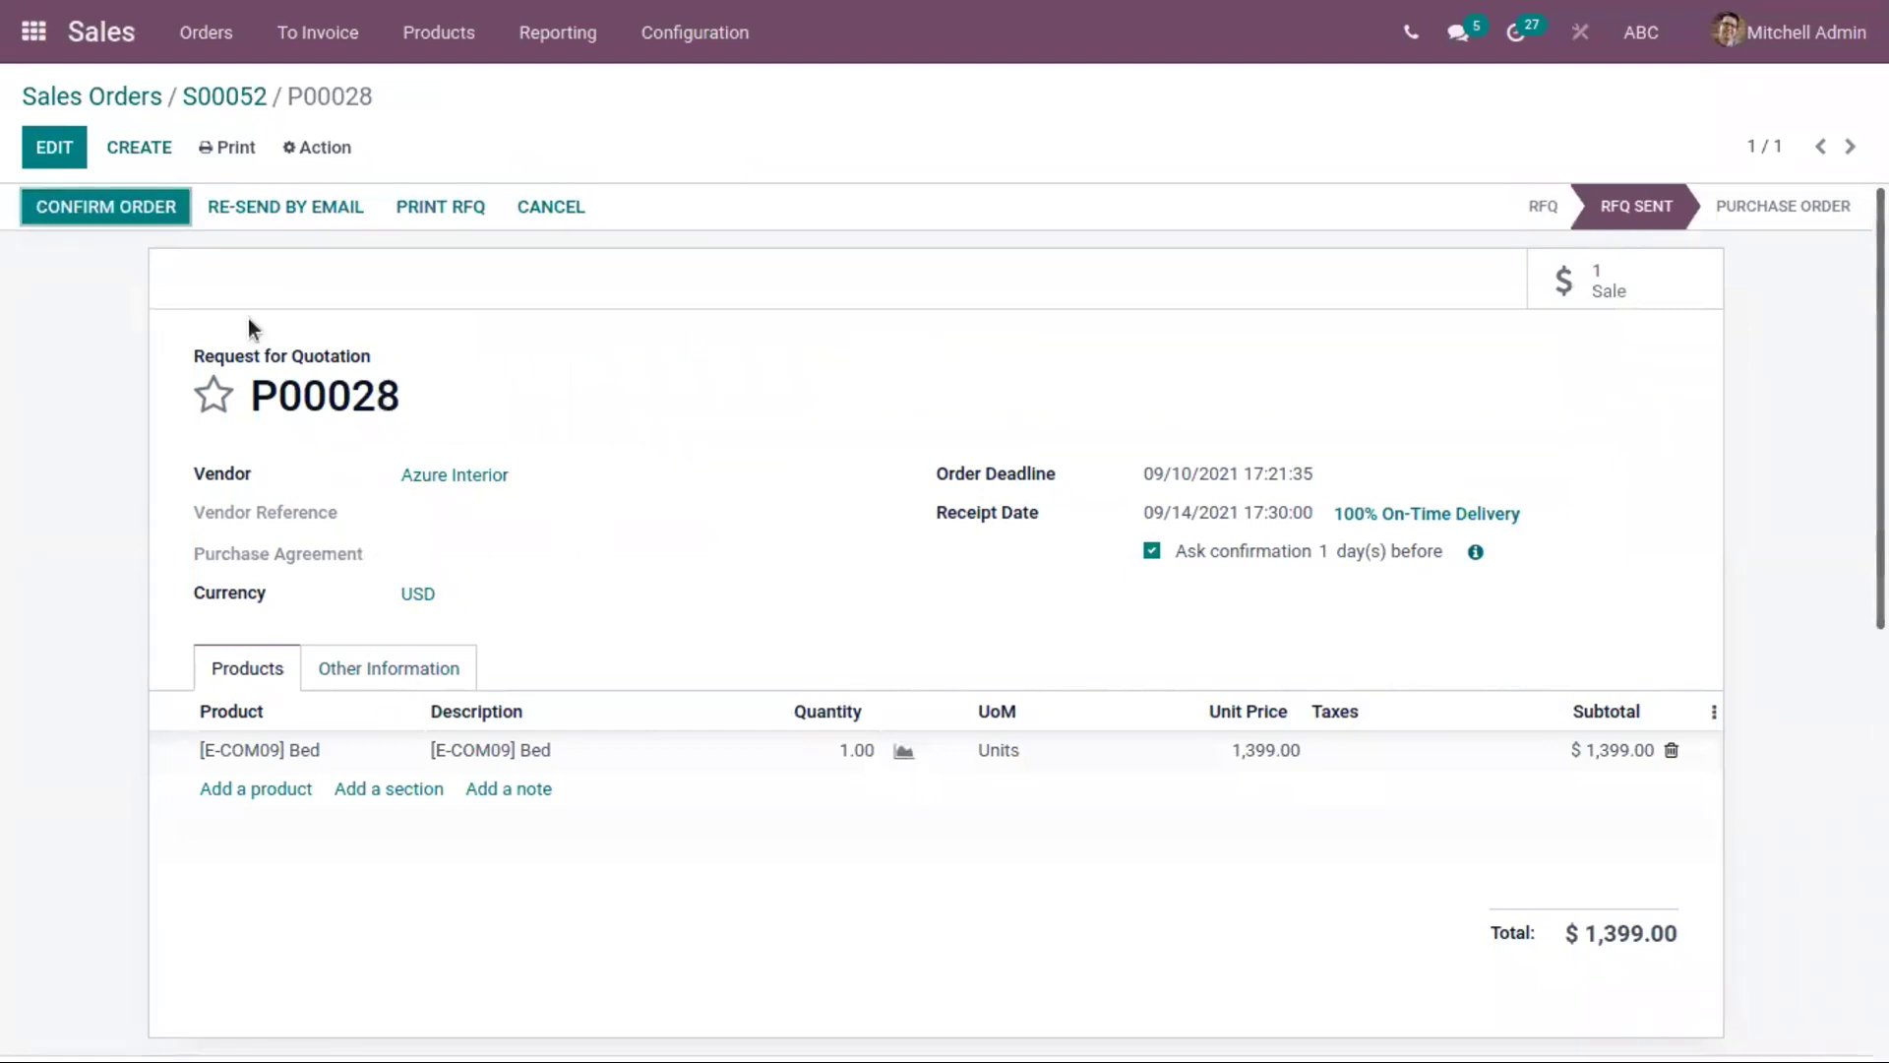
left_click(133, 196)
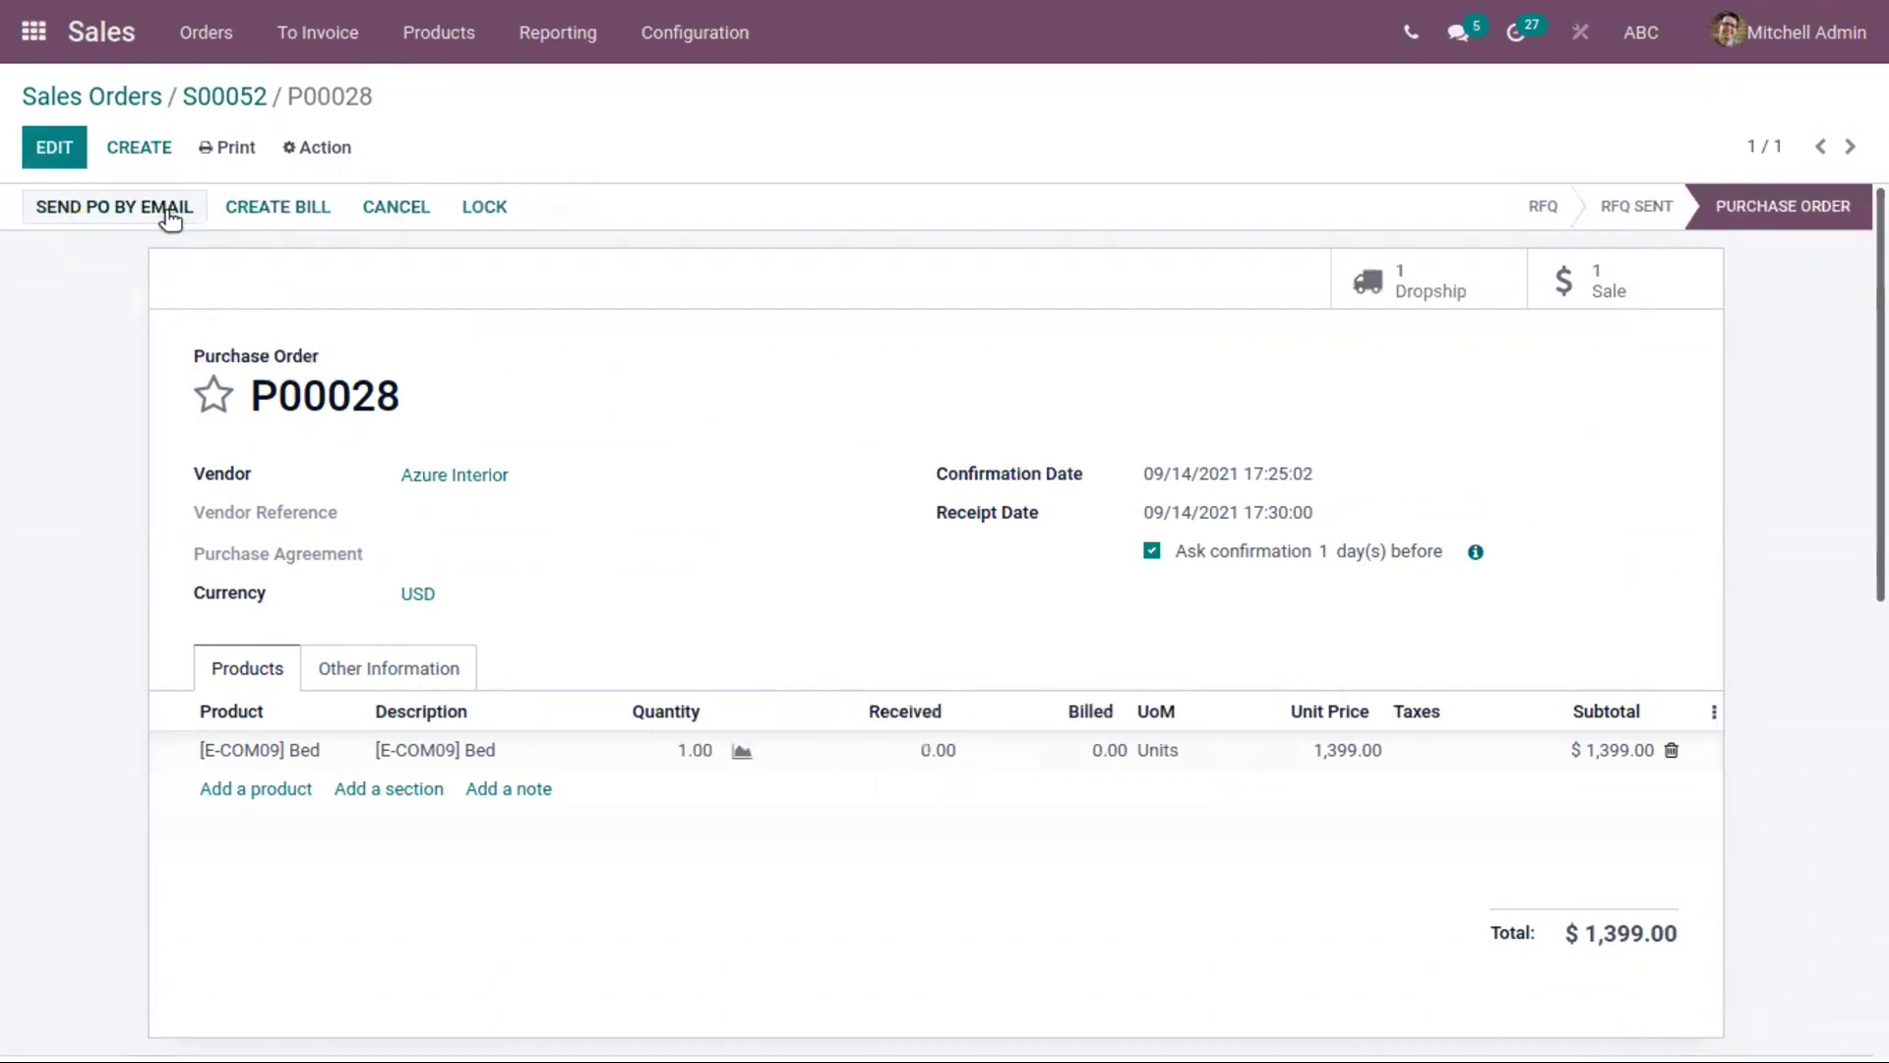
Validate dropship transfer DS/00003 for all quantities and go back to P00028.
left_click(1417, 291)
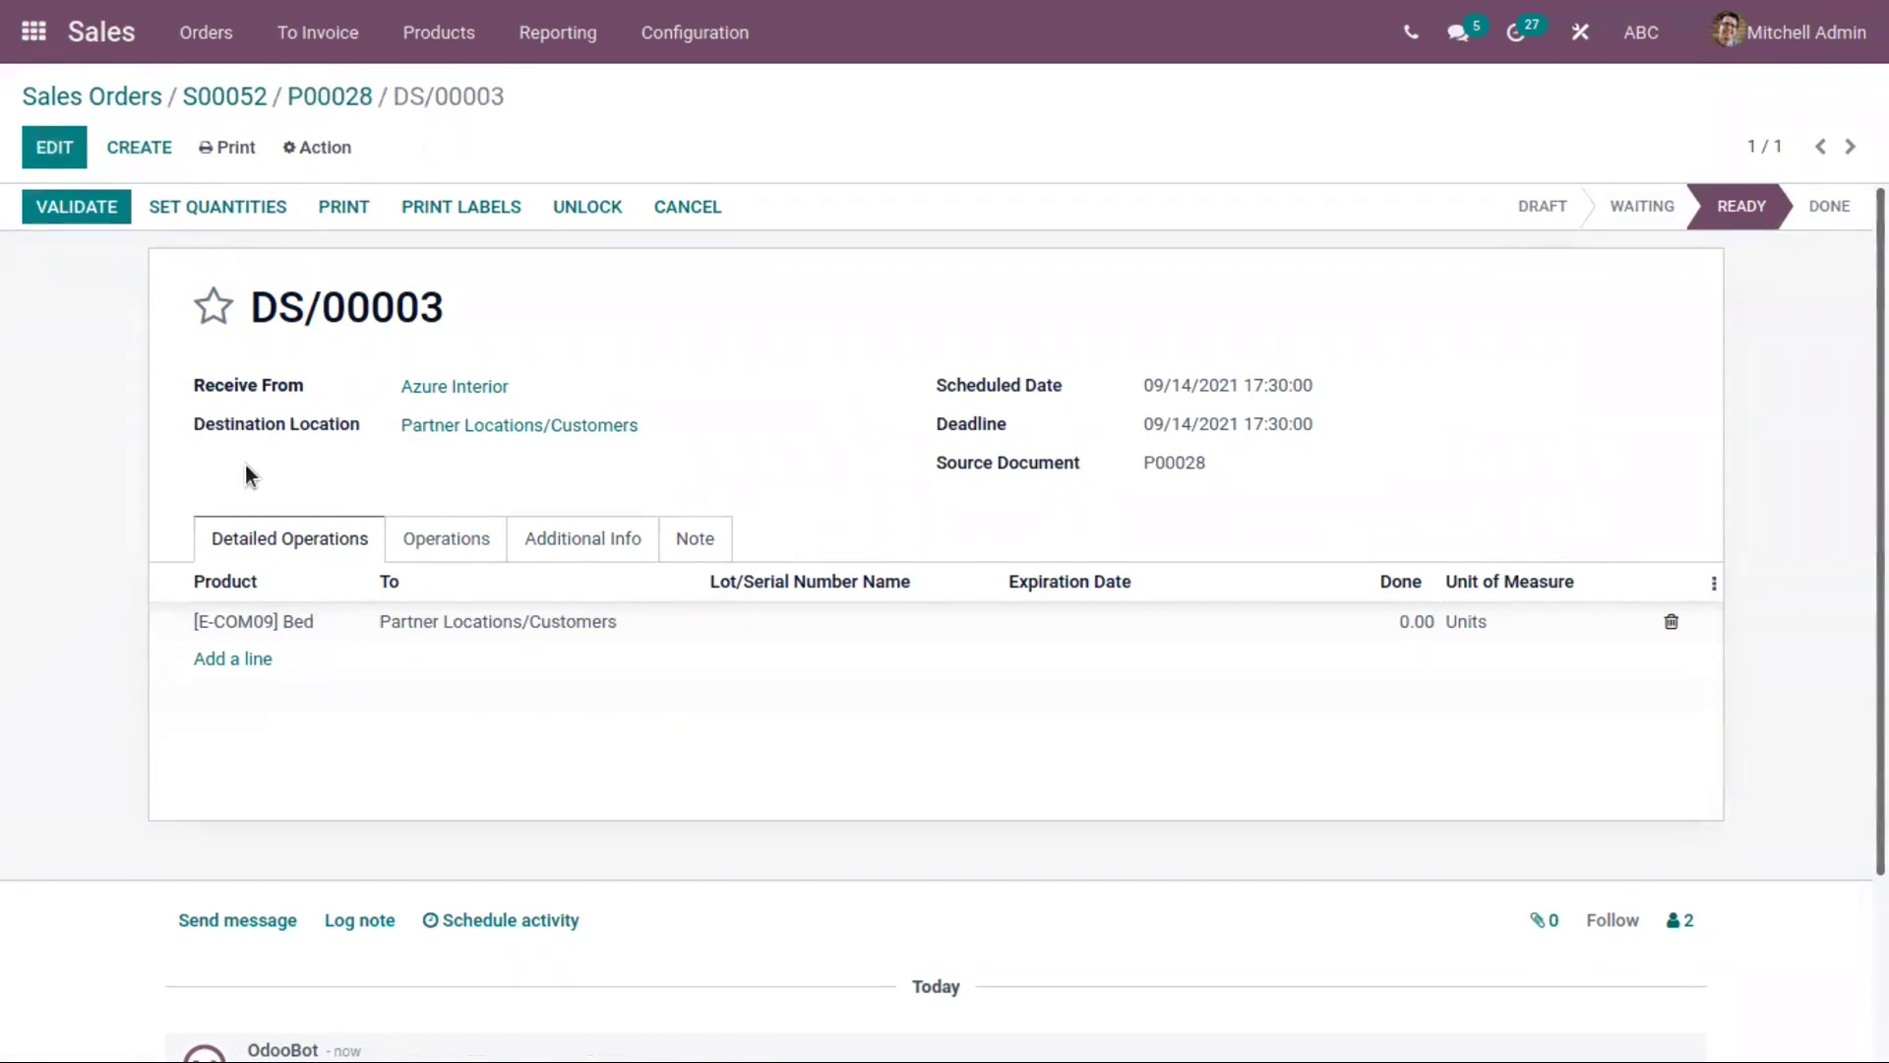
left_click(97, 210)
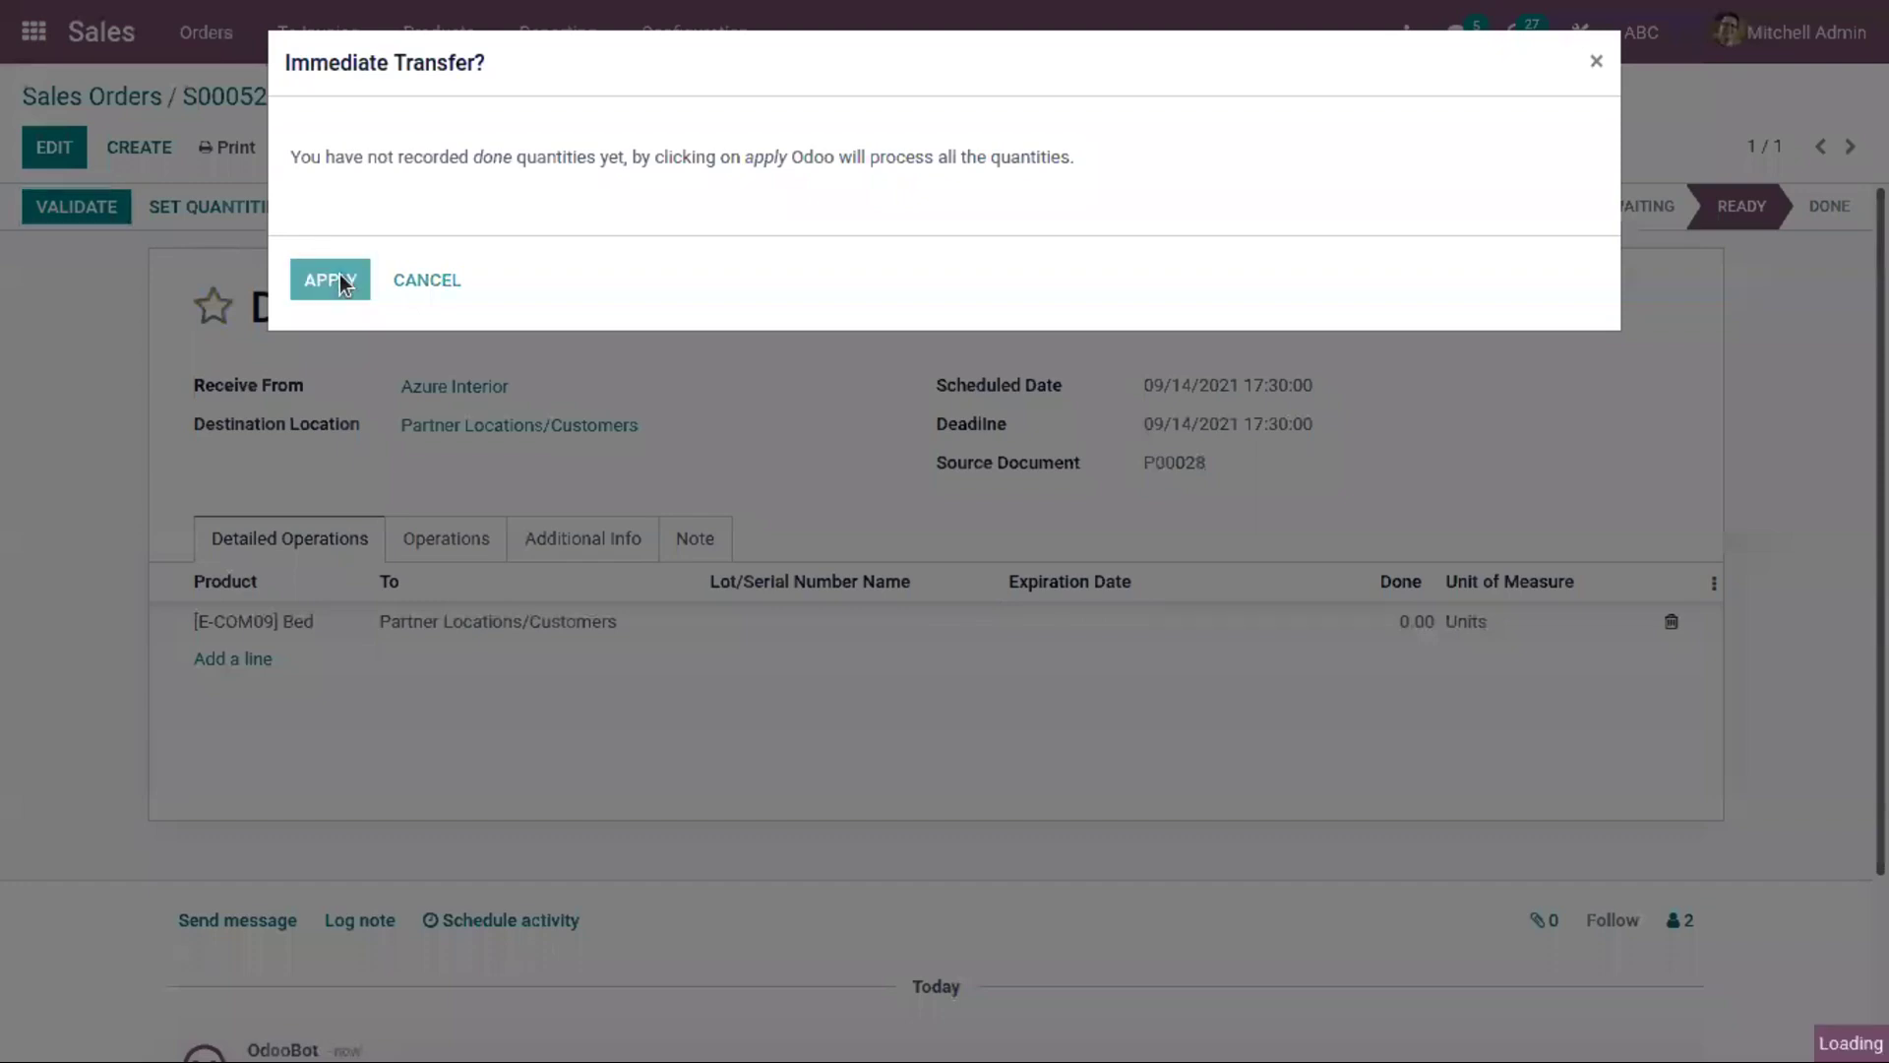
left_click(350, 293)
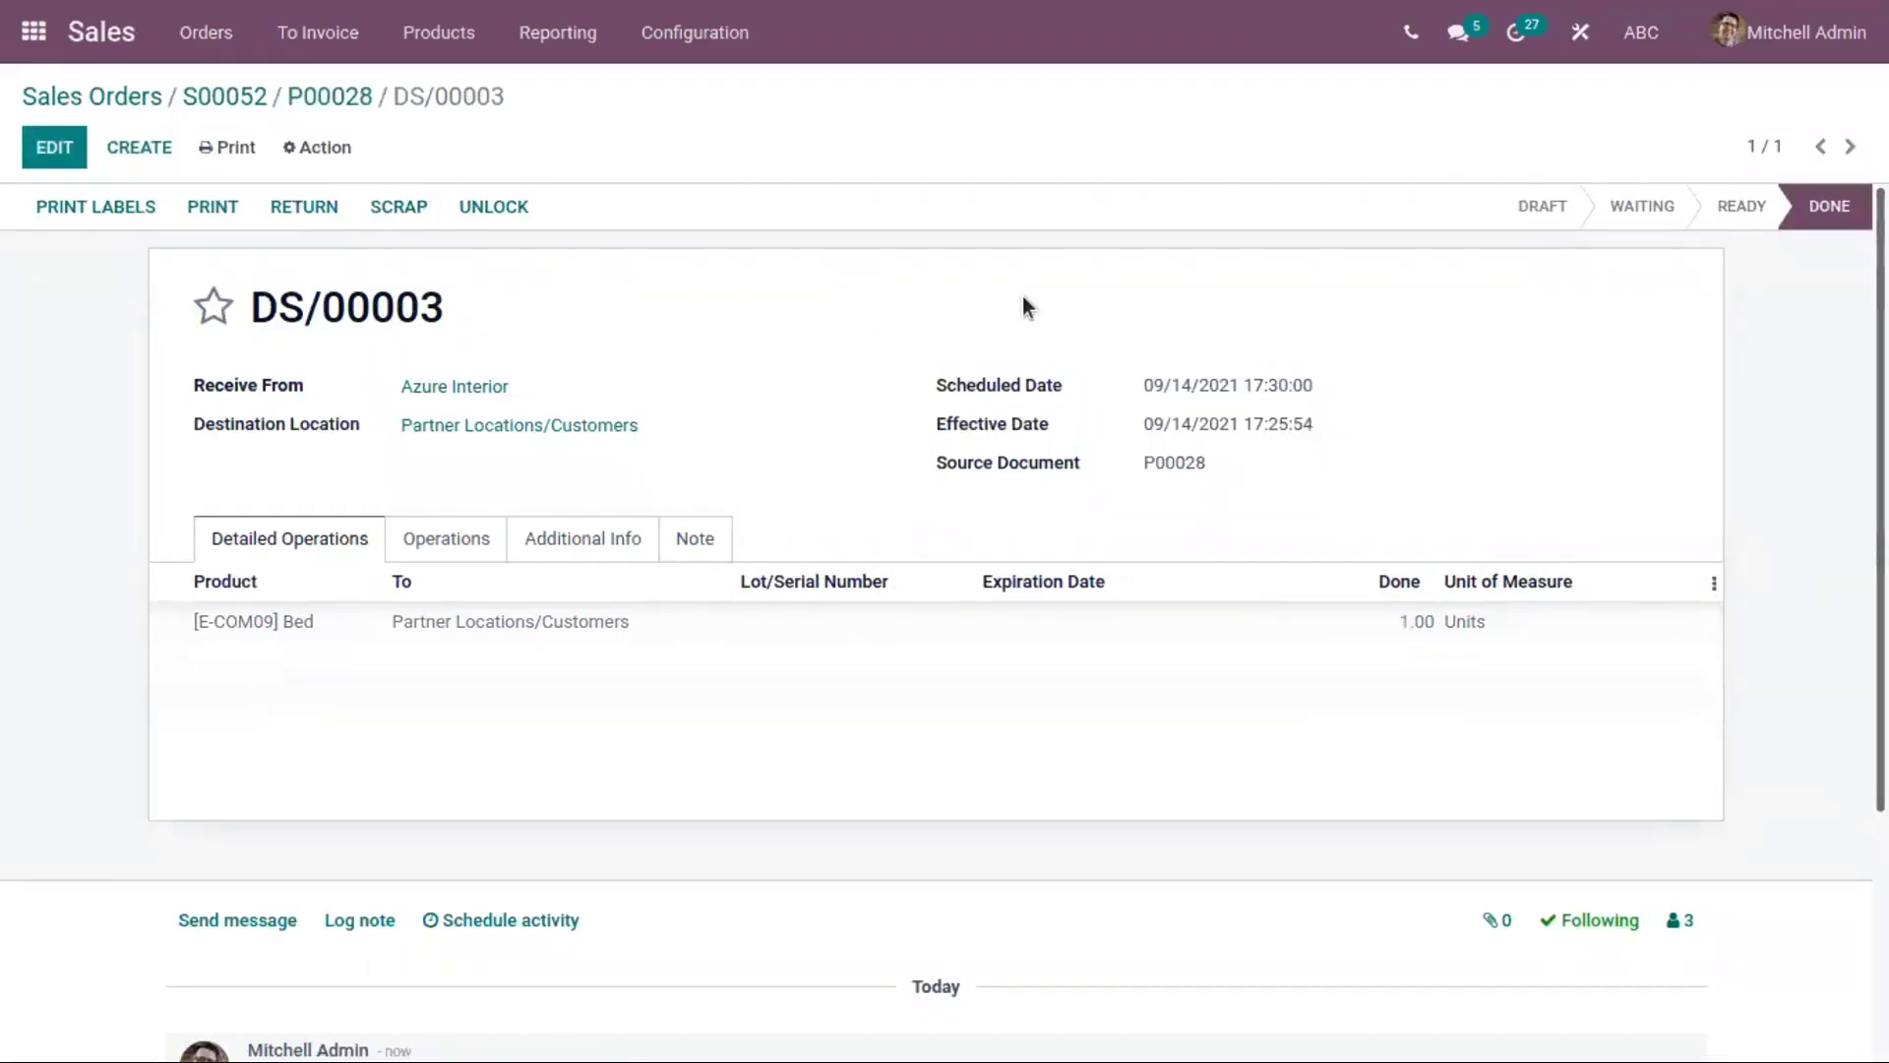
left_click(334, 100)
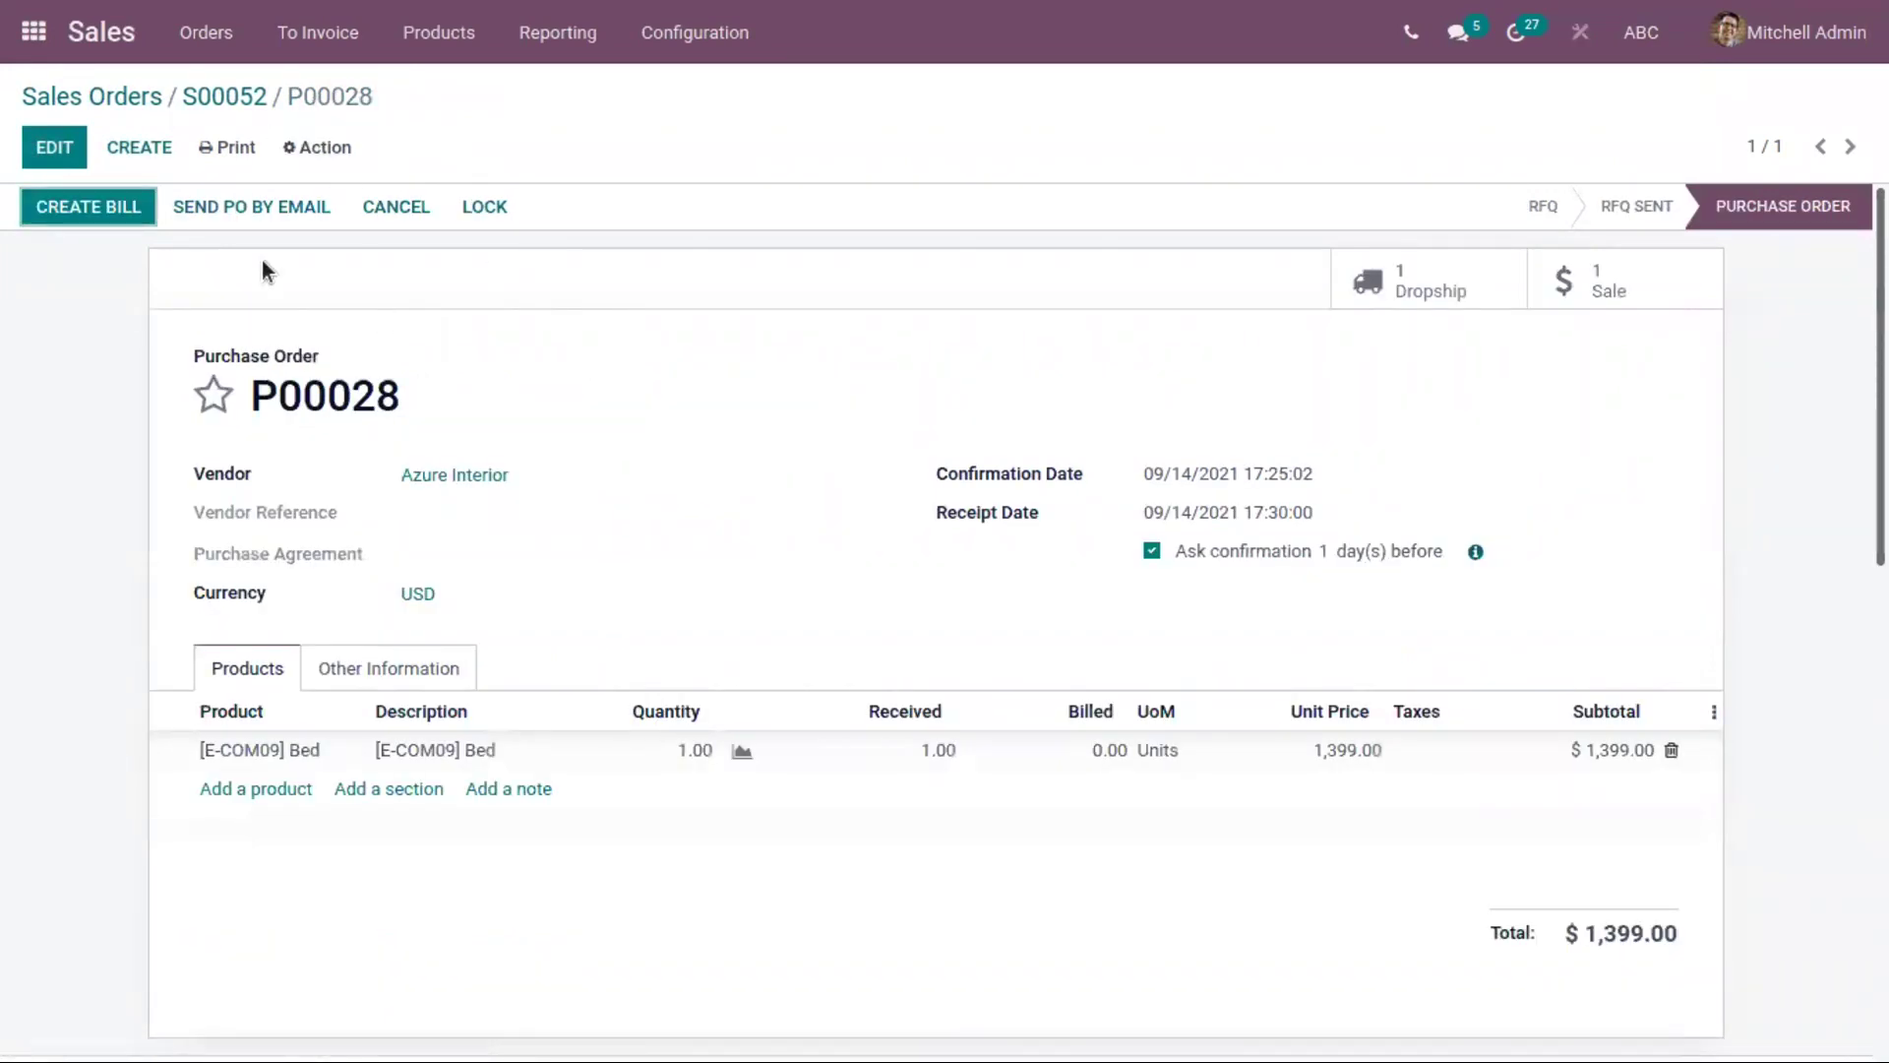
Create the vendor bill from P00028 and set its company to ABC.
left_click(118, 206)
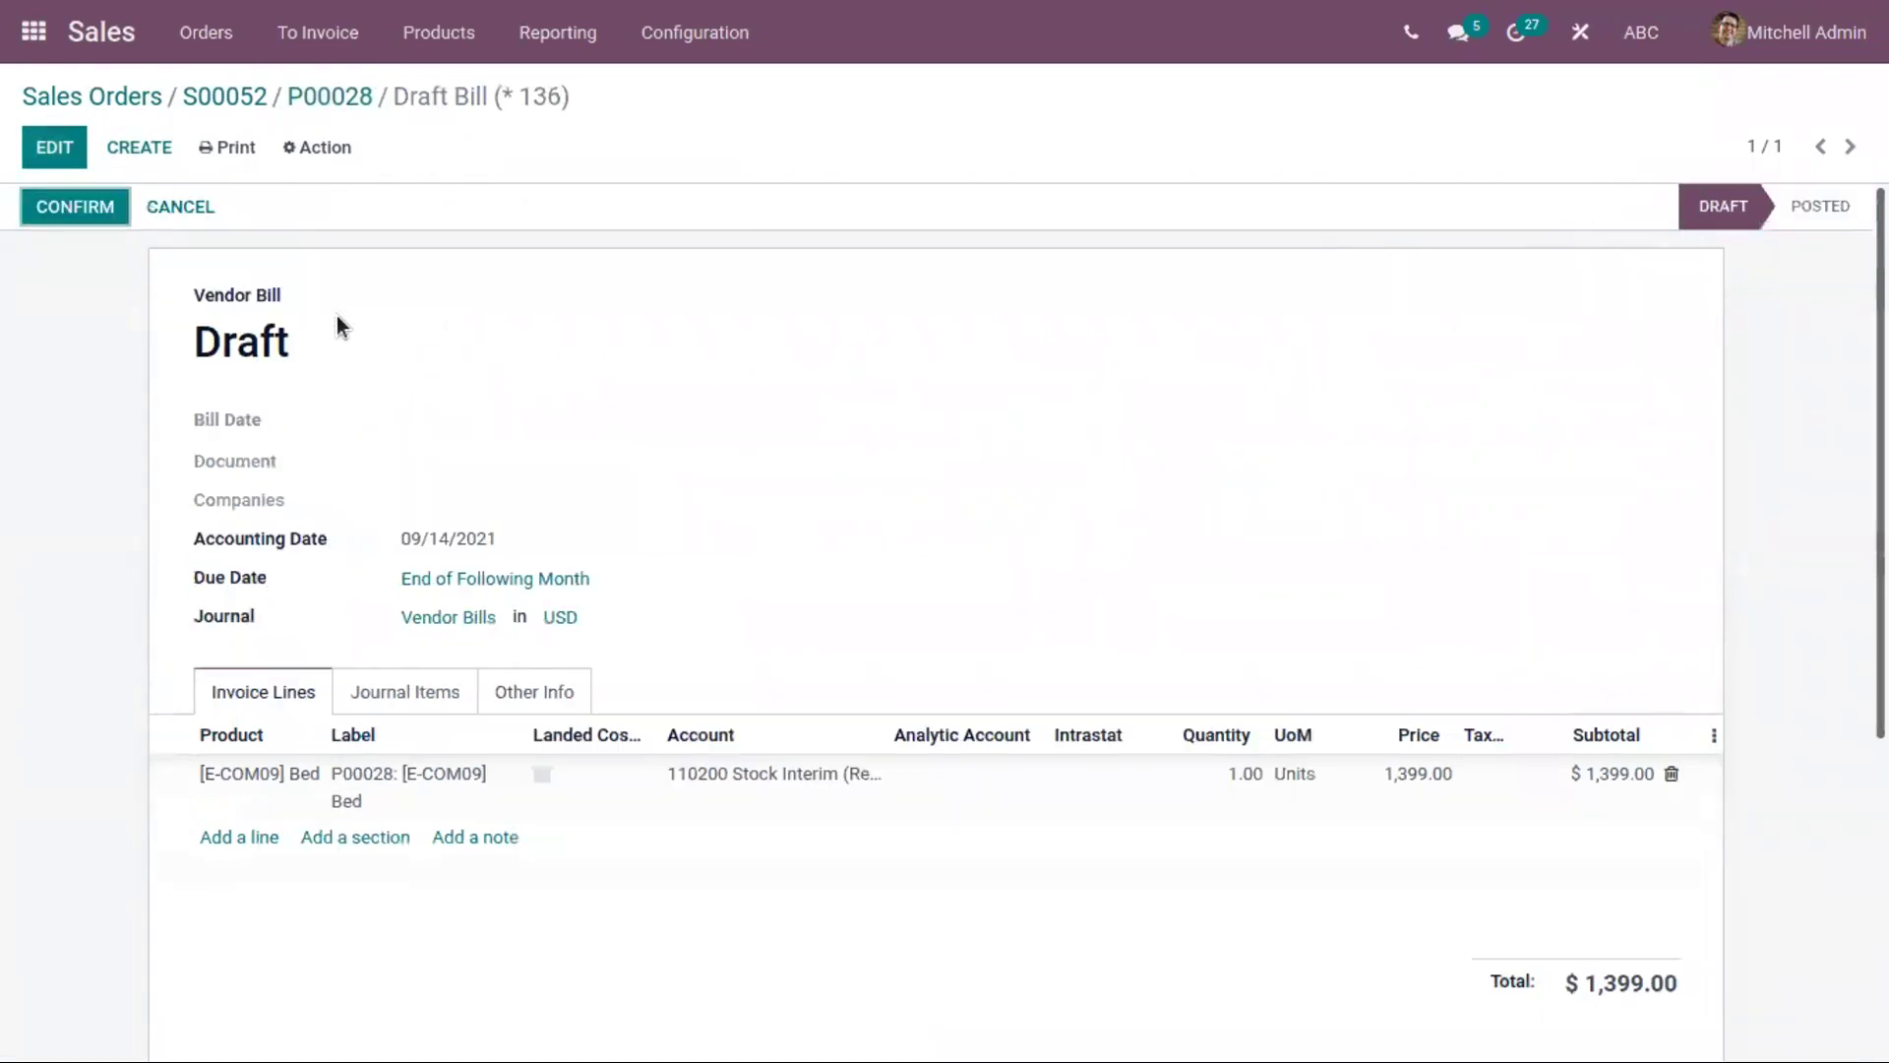
left_click(104, 207)
left_click(54, 147)
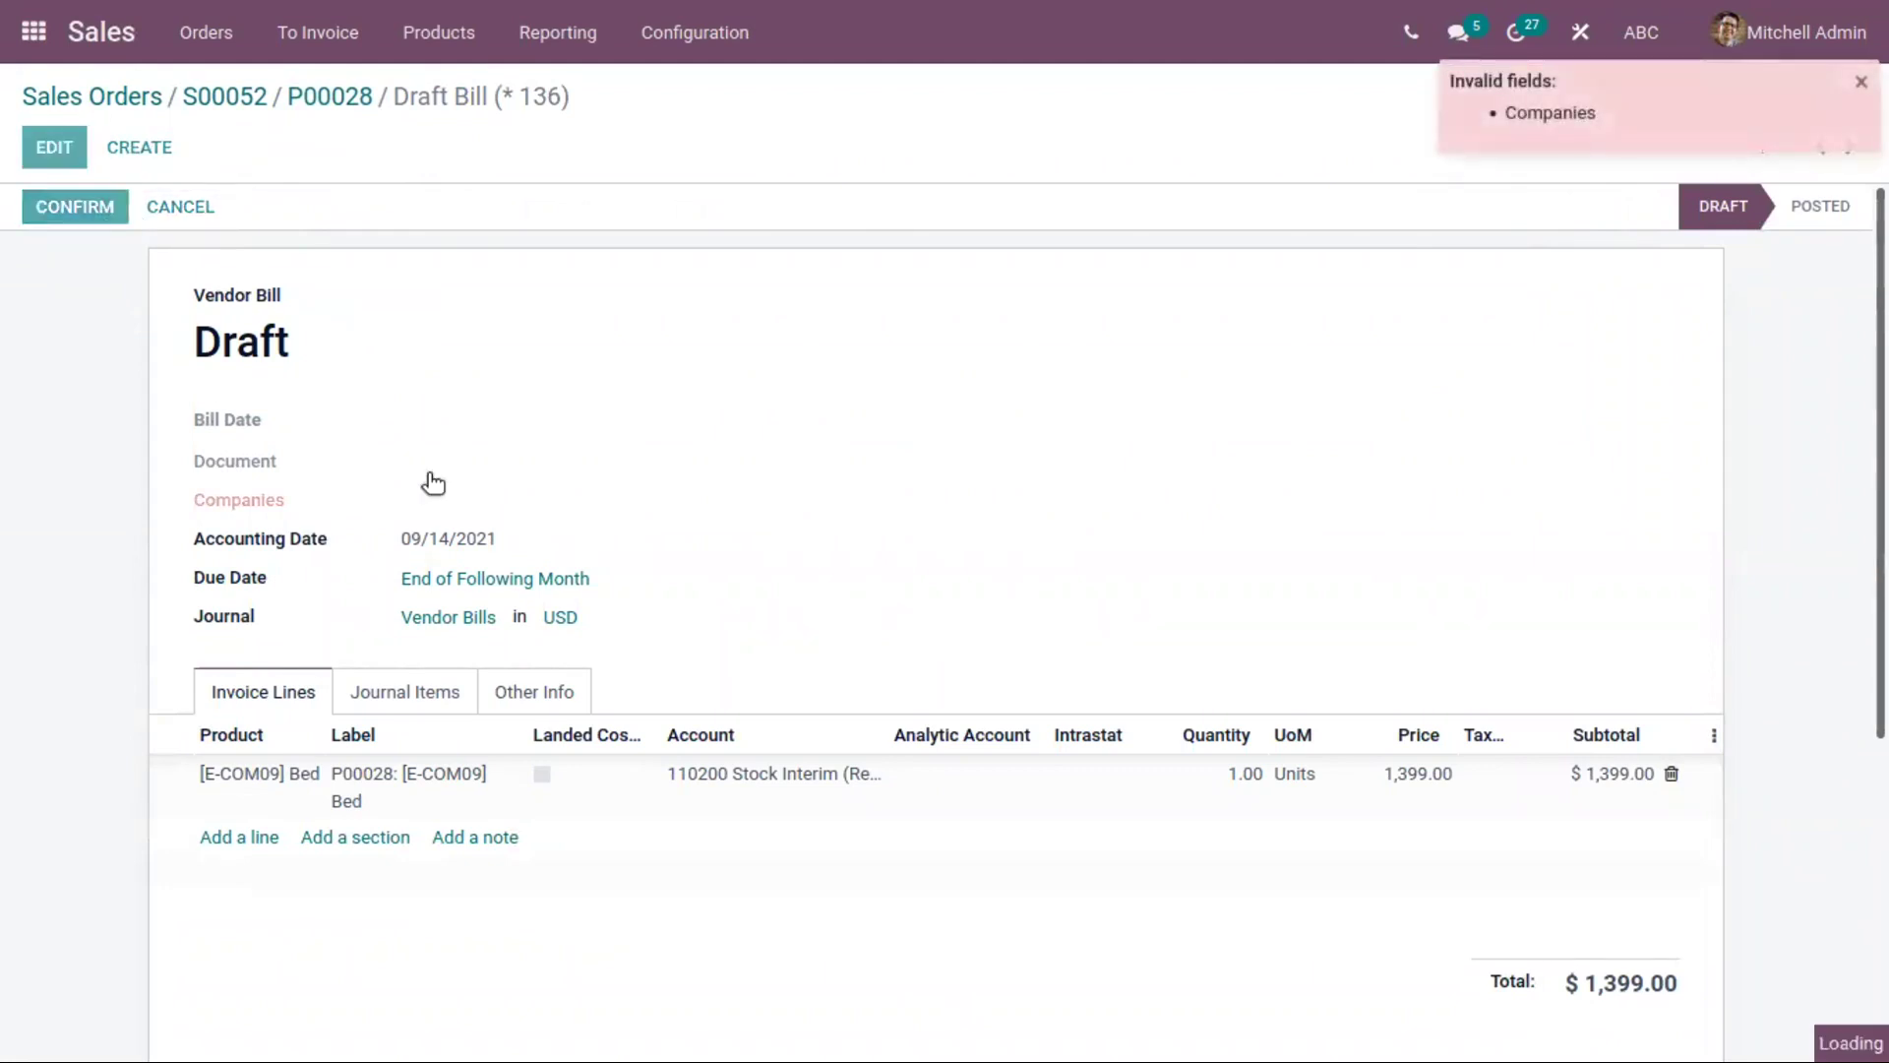
left_click(478, 501)
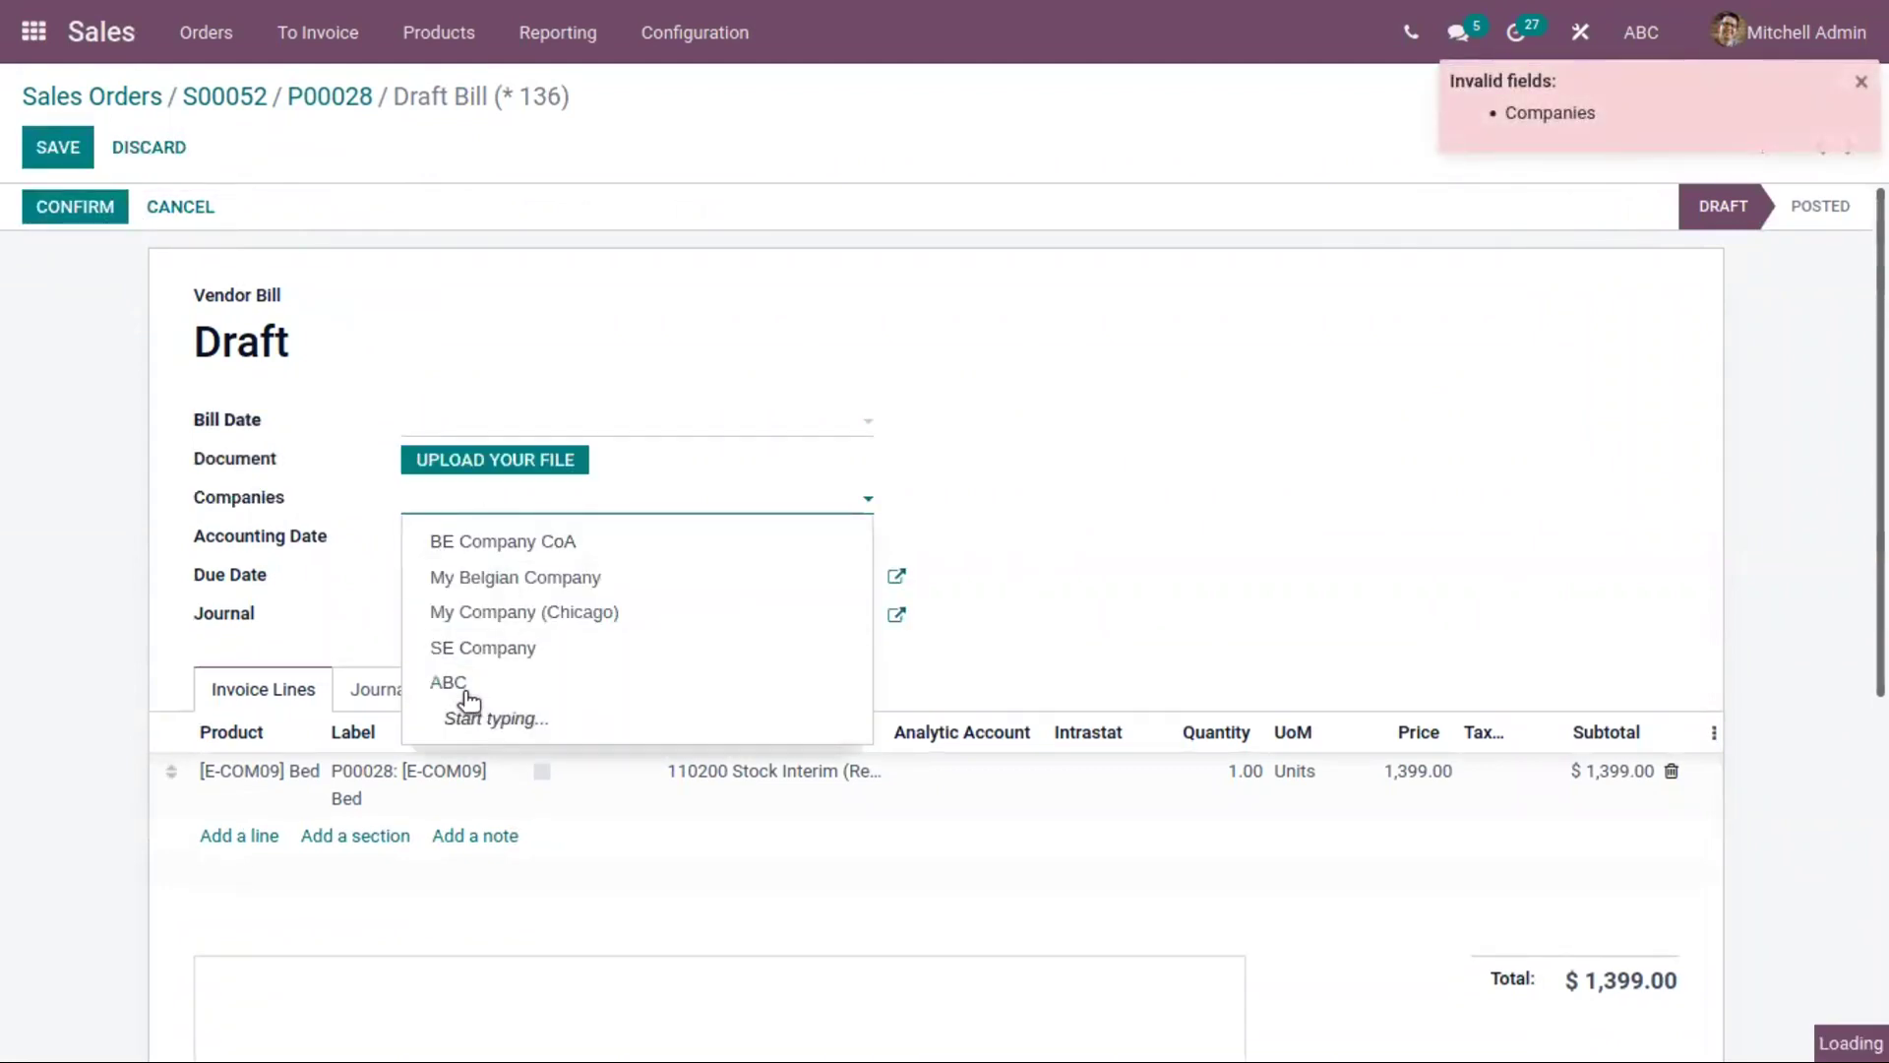
left_click(454, 681)
left_click(63, 207)
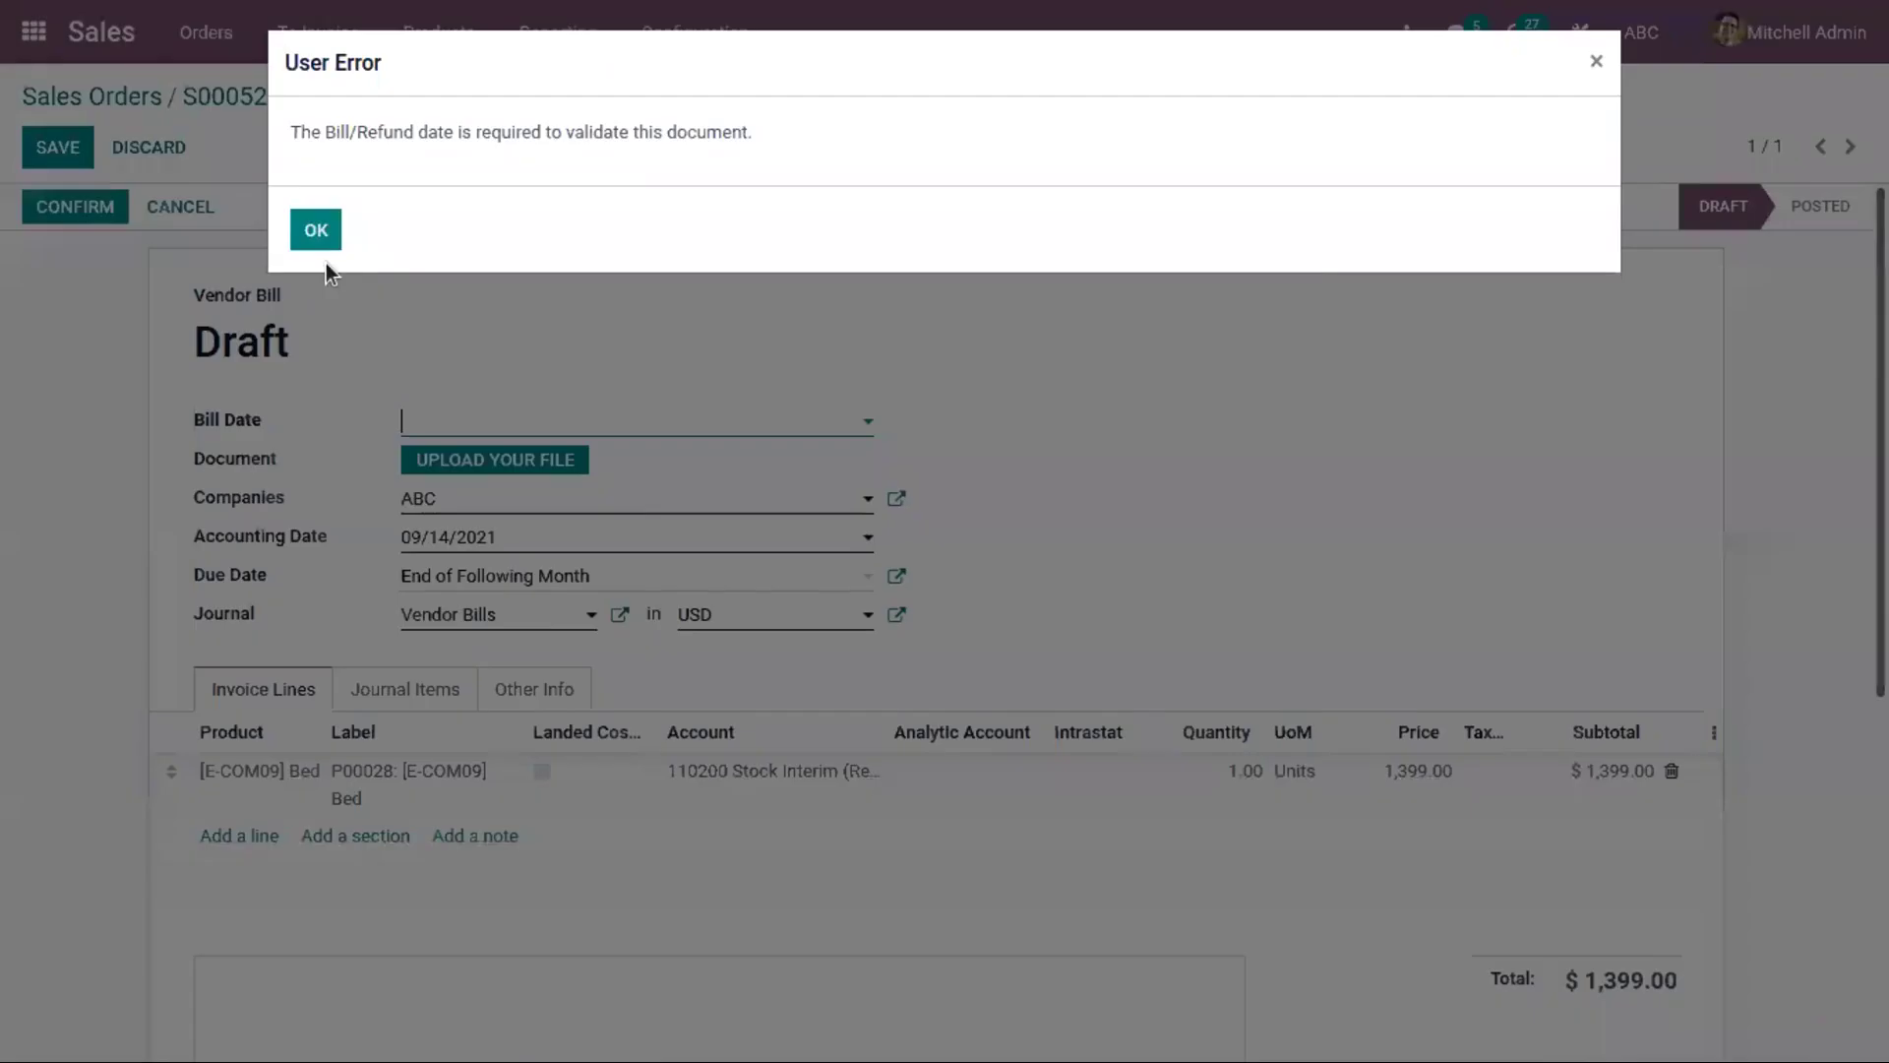
Set the bill date to 09/14/2021 and post the vendor bill.
left_click(315, 228)
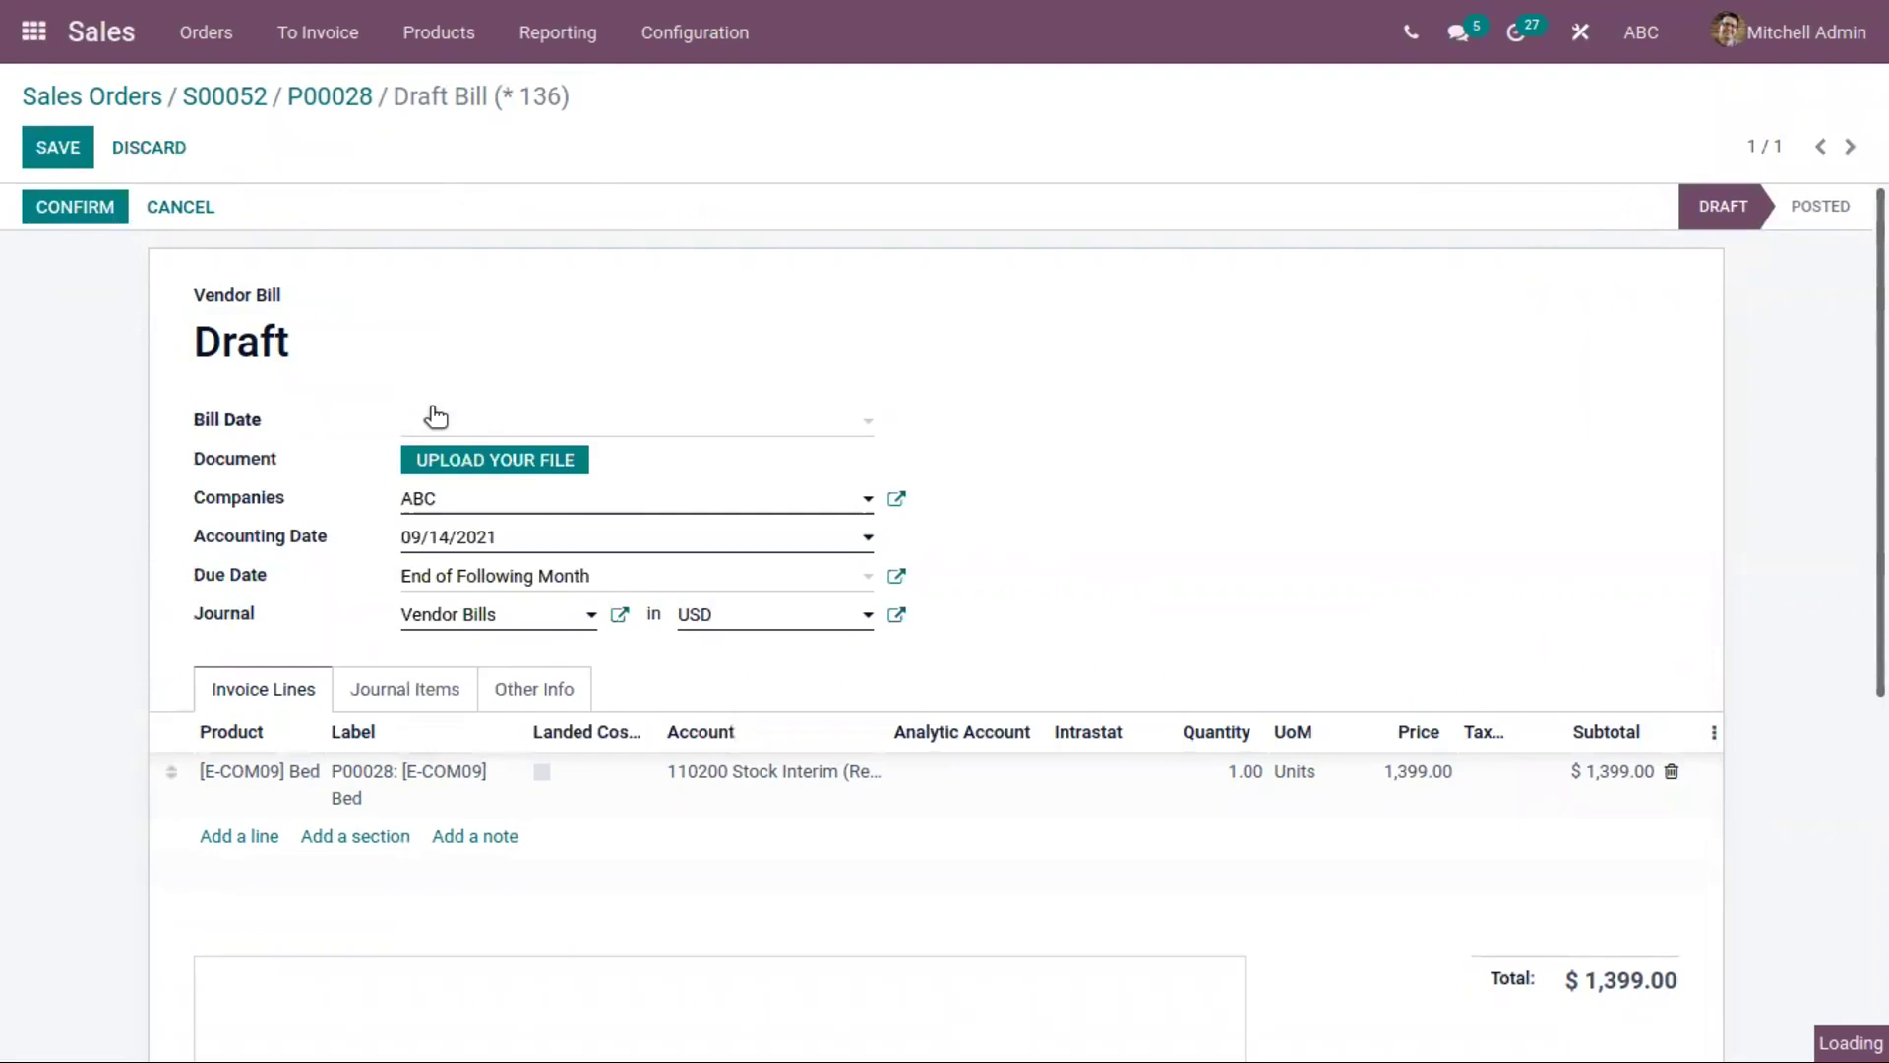
left_click(434, 420)
left_click(563, 631)
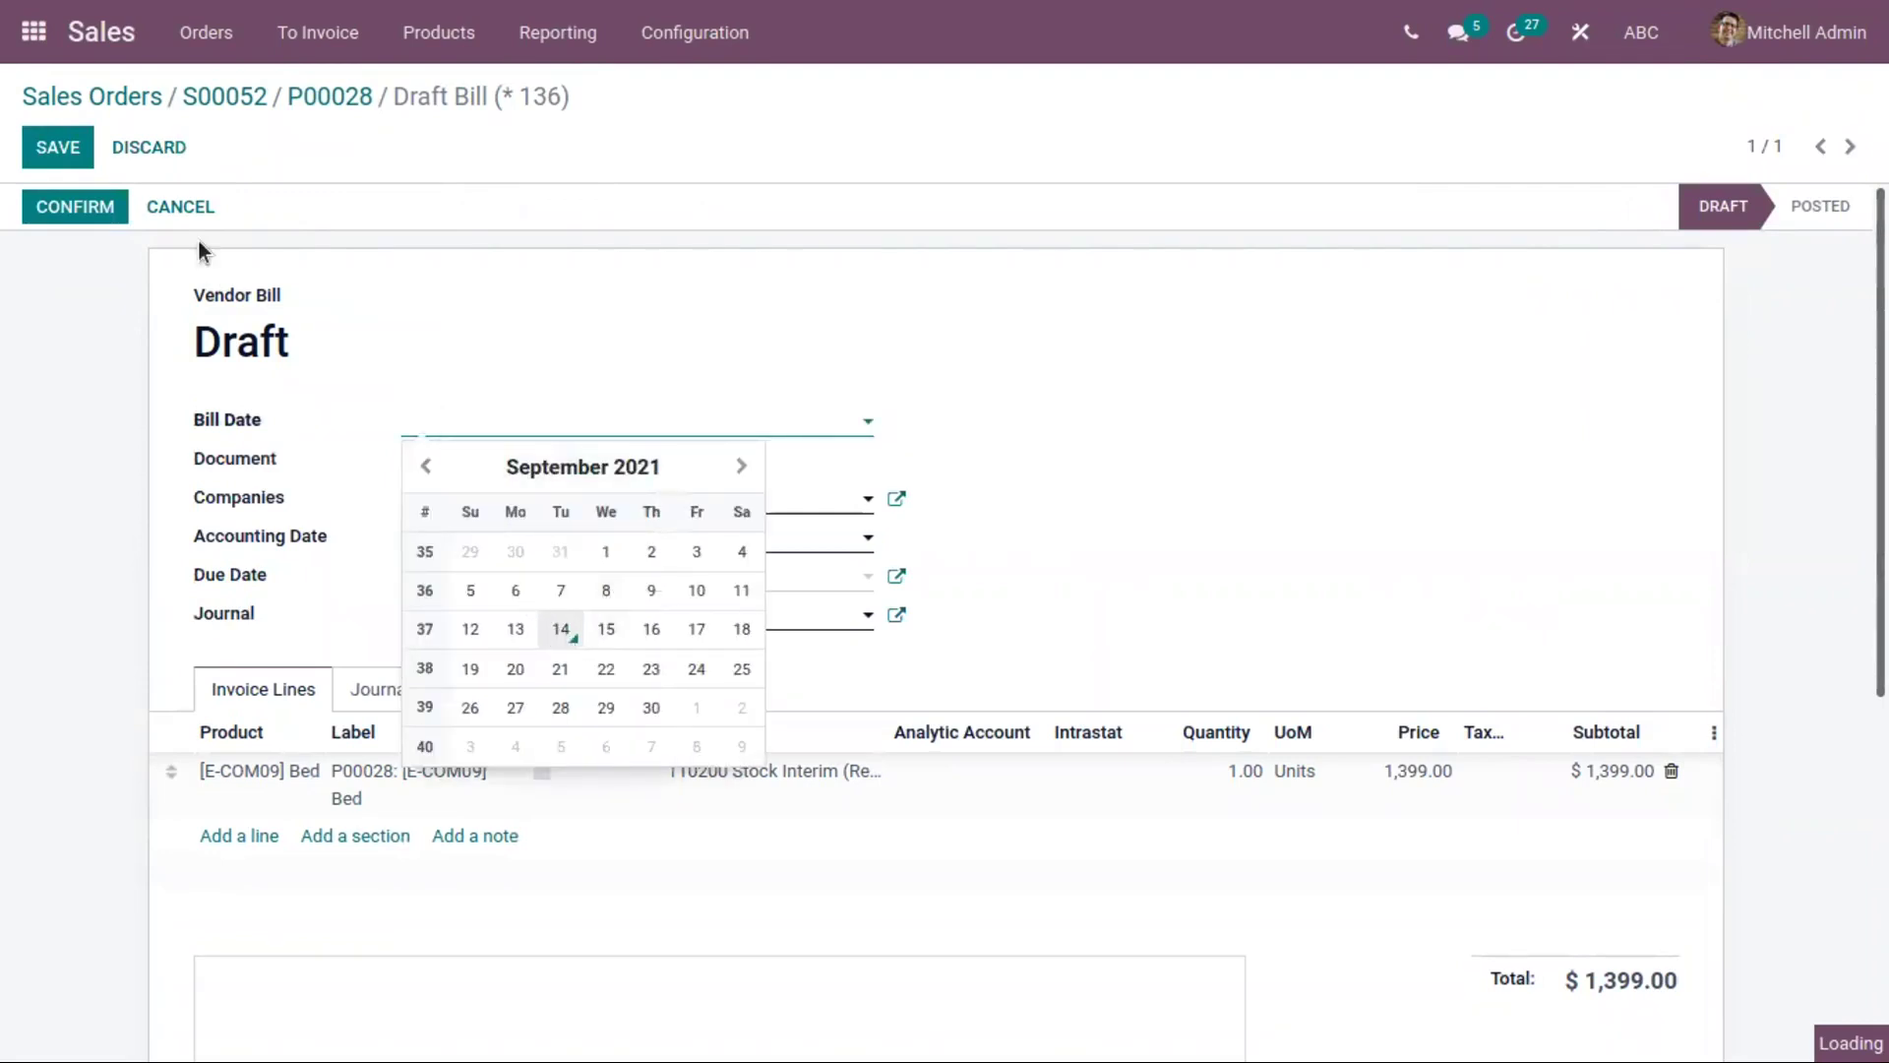
left_click(81, 210)
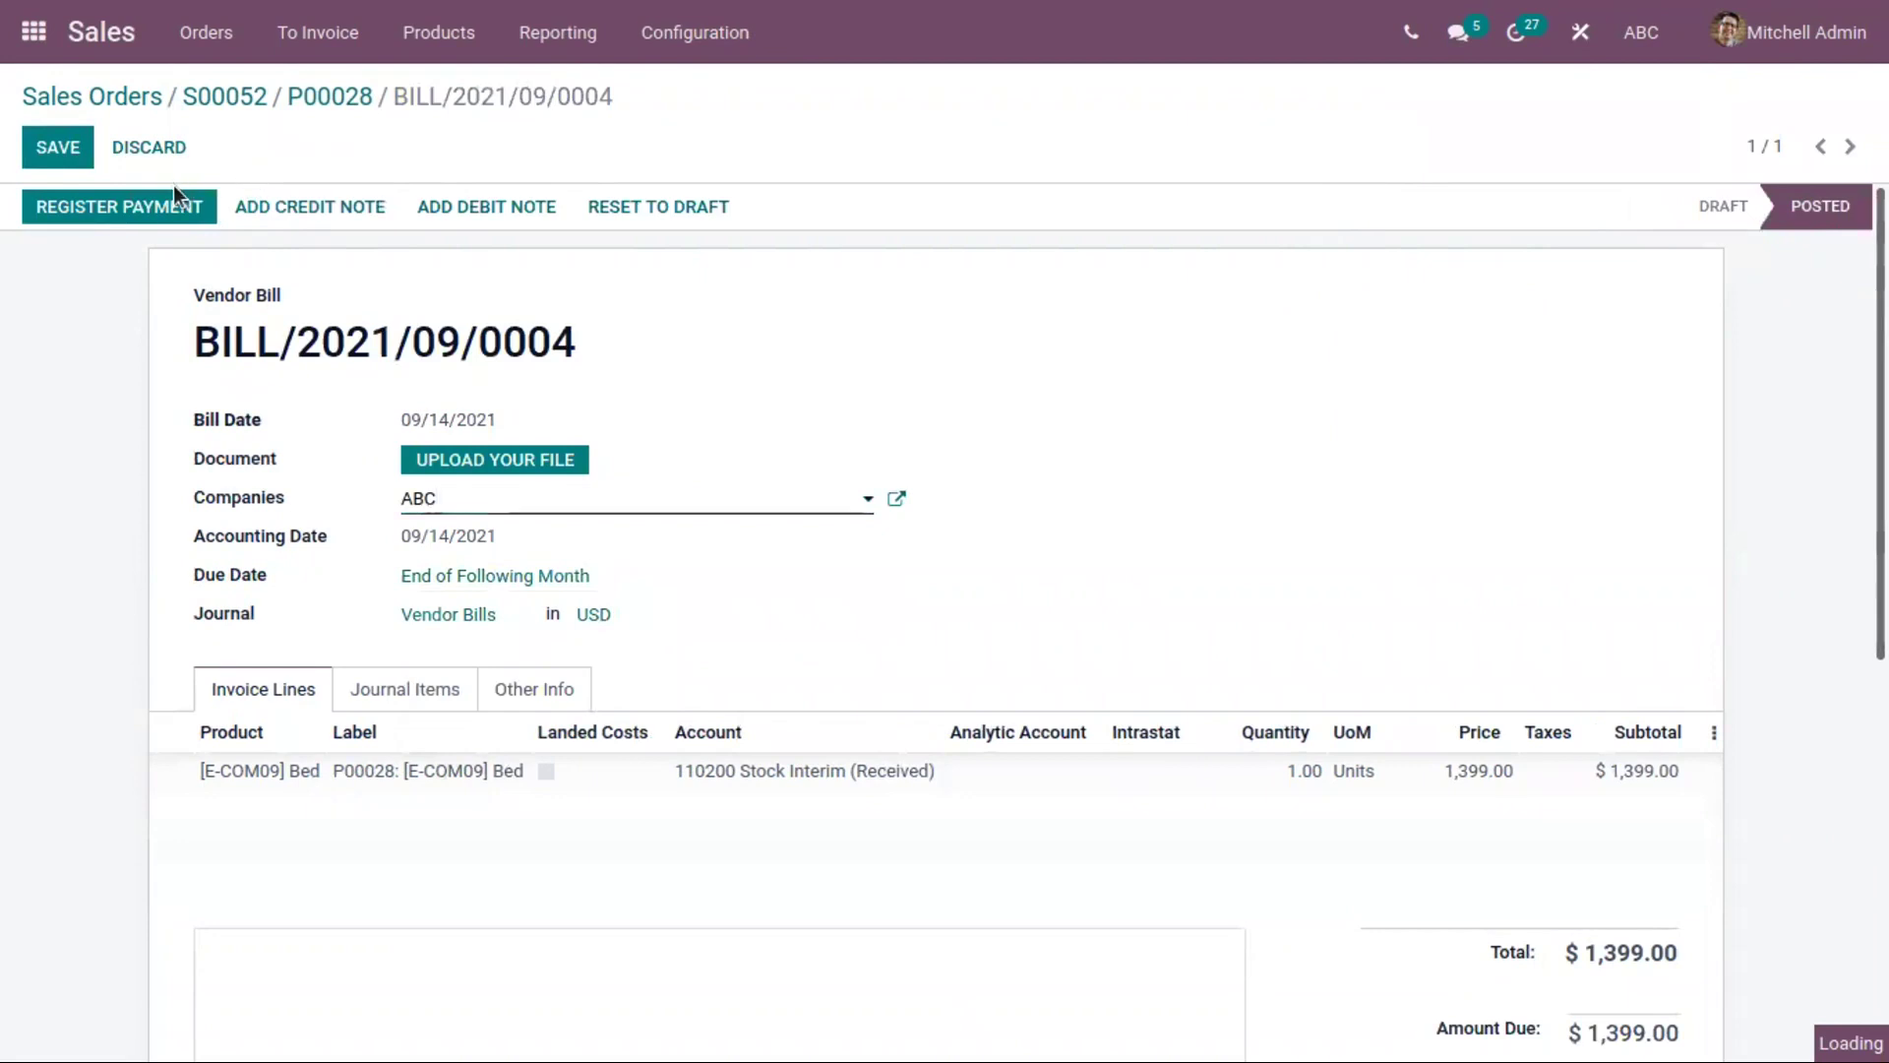
Register the $1,399.00 payment for the bill and return to P00028.
left_click(179, 211)
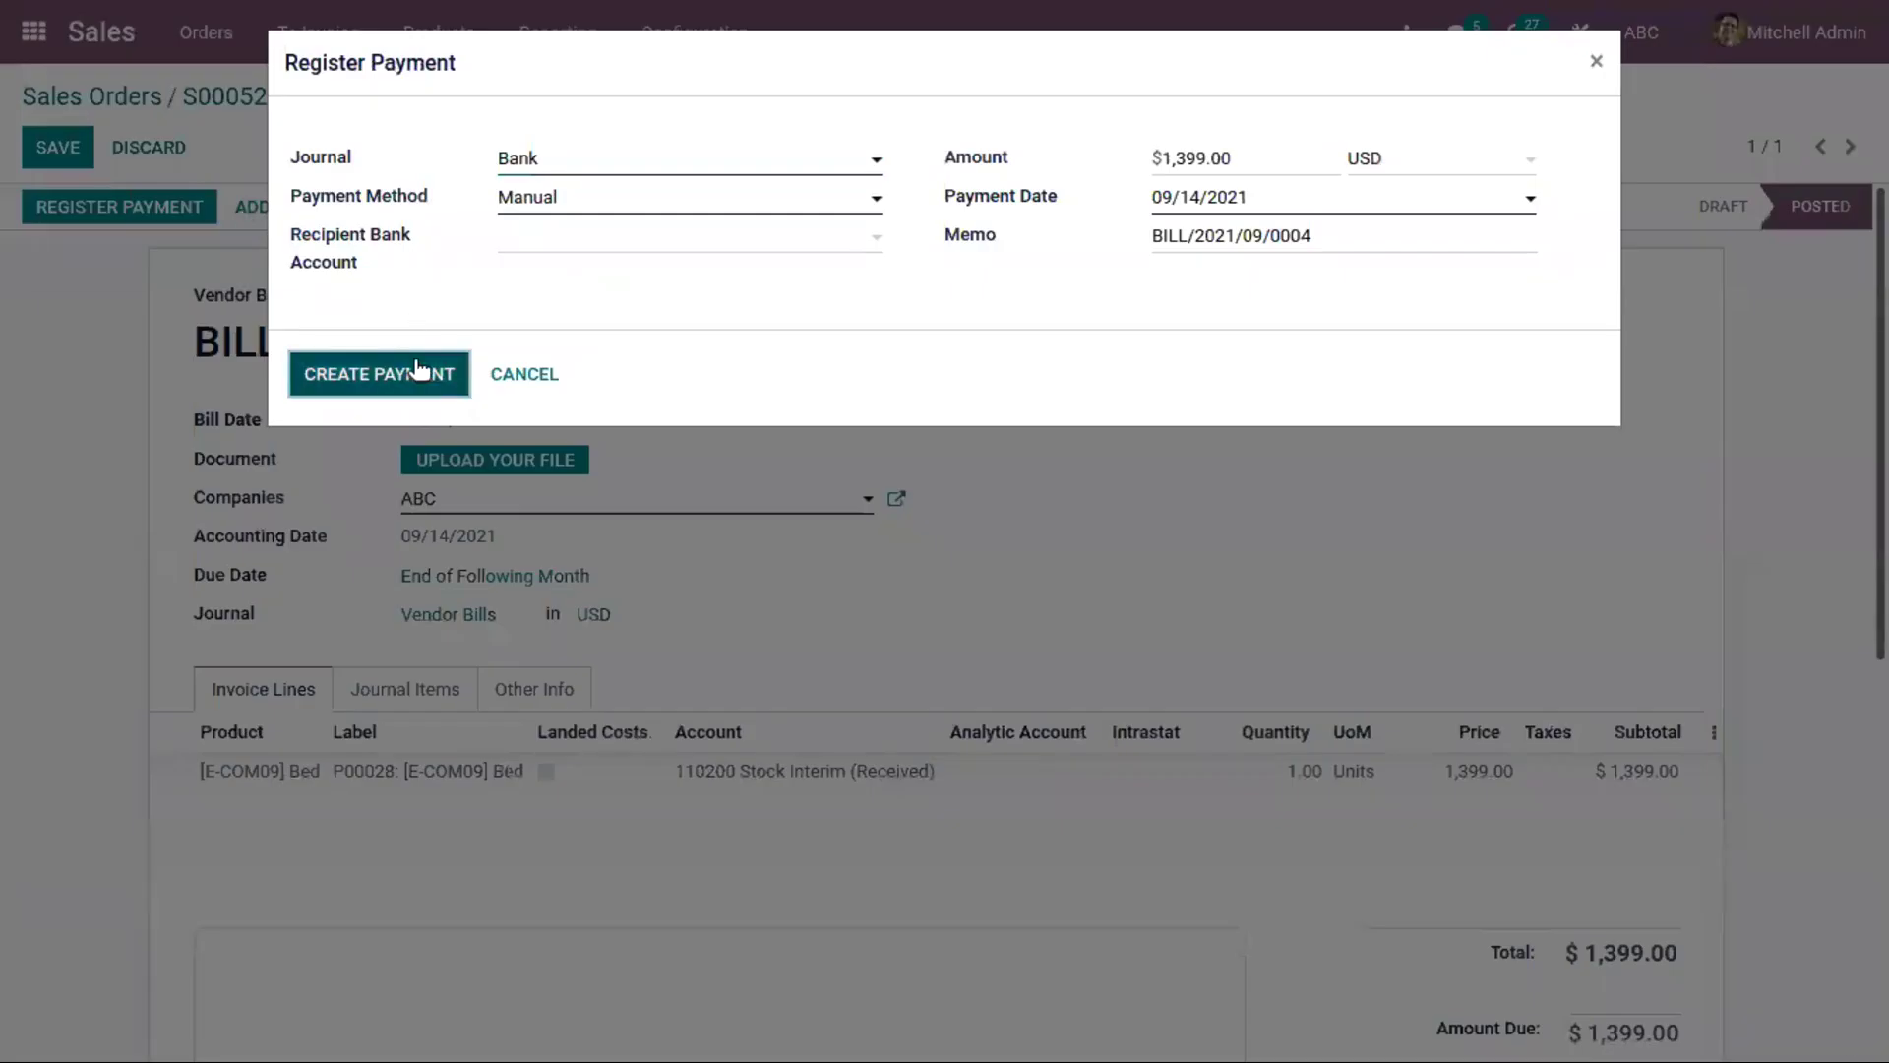
left_click(419, 372)
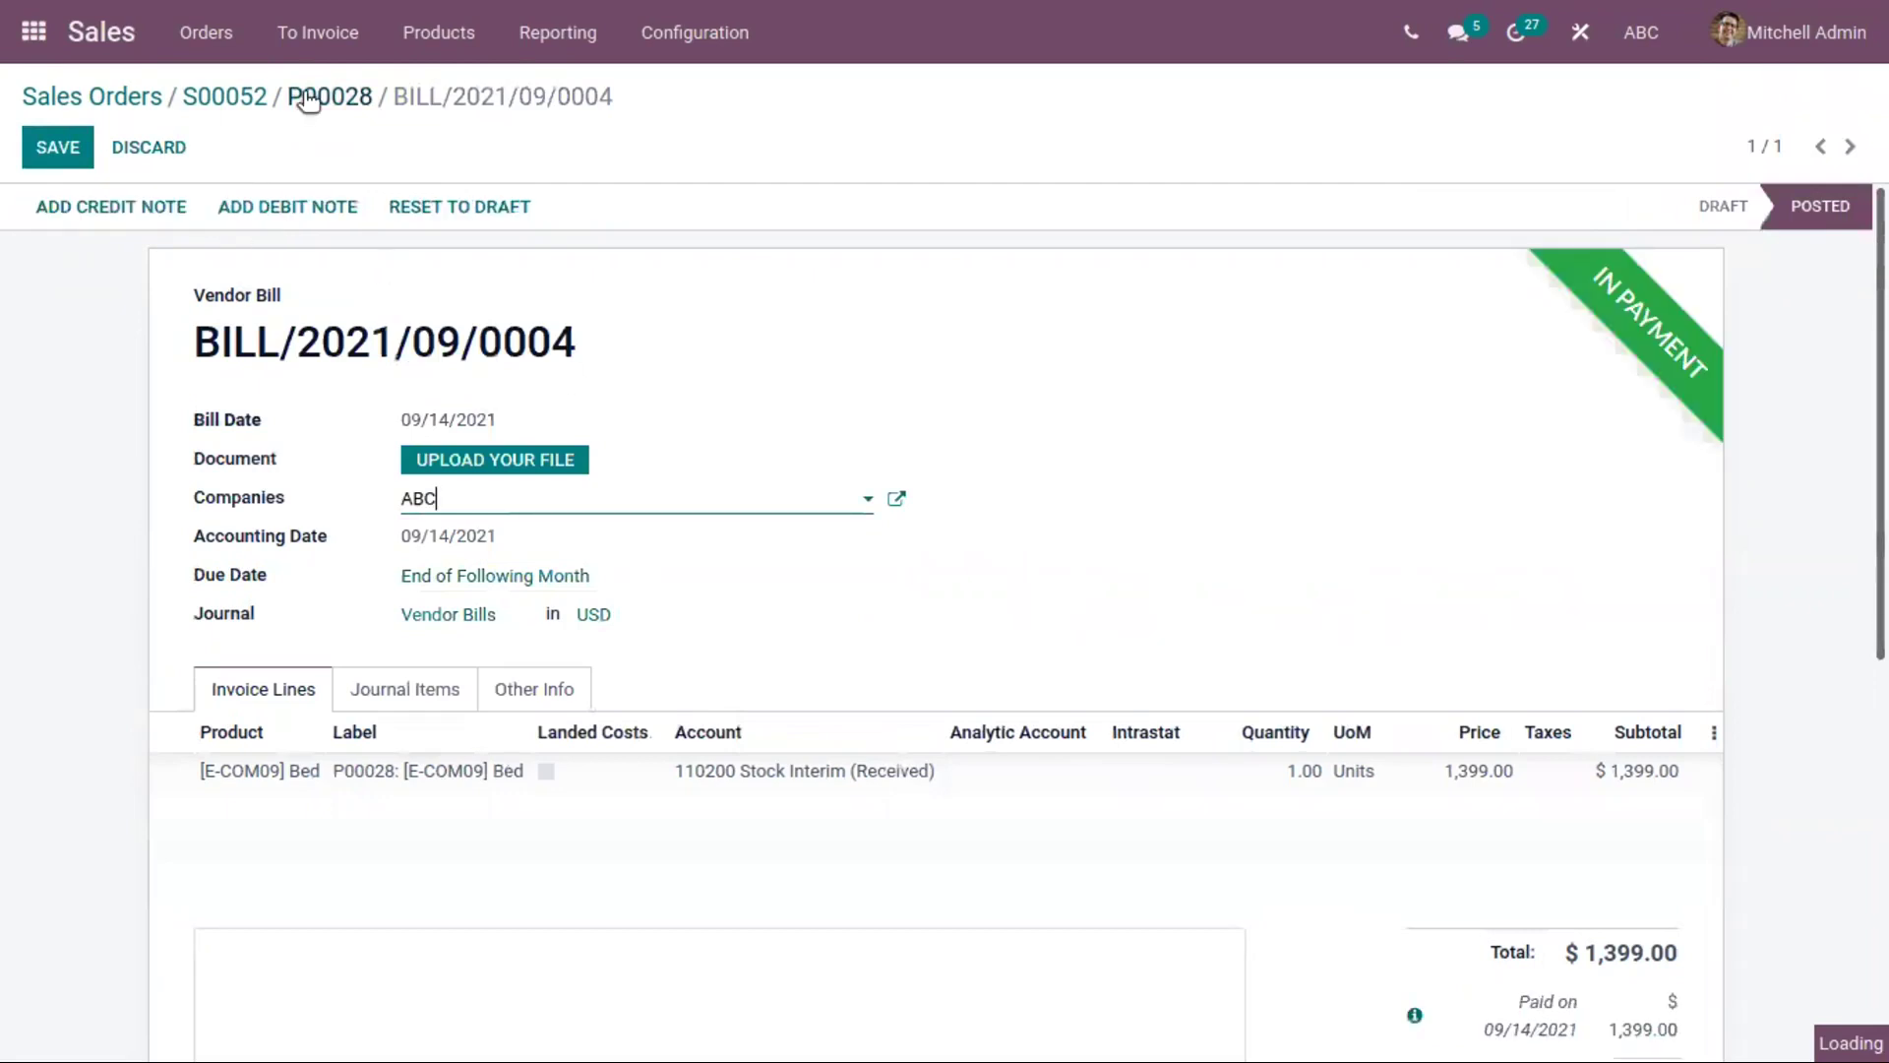
left_click(307, 95)
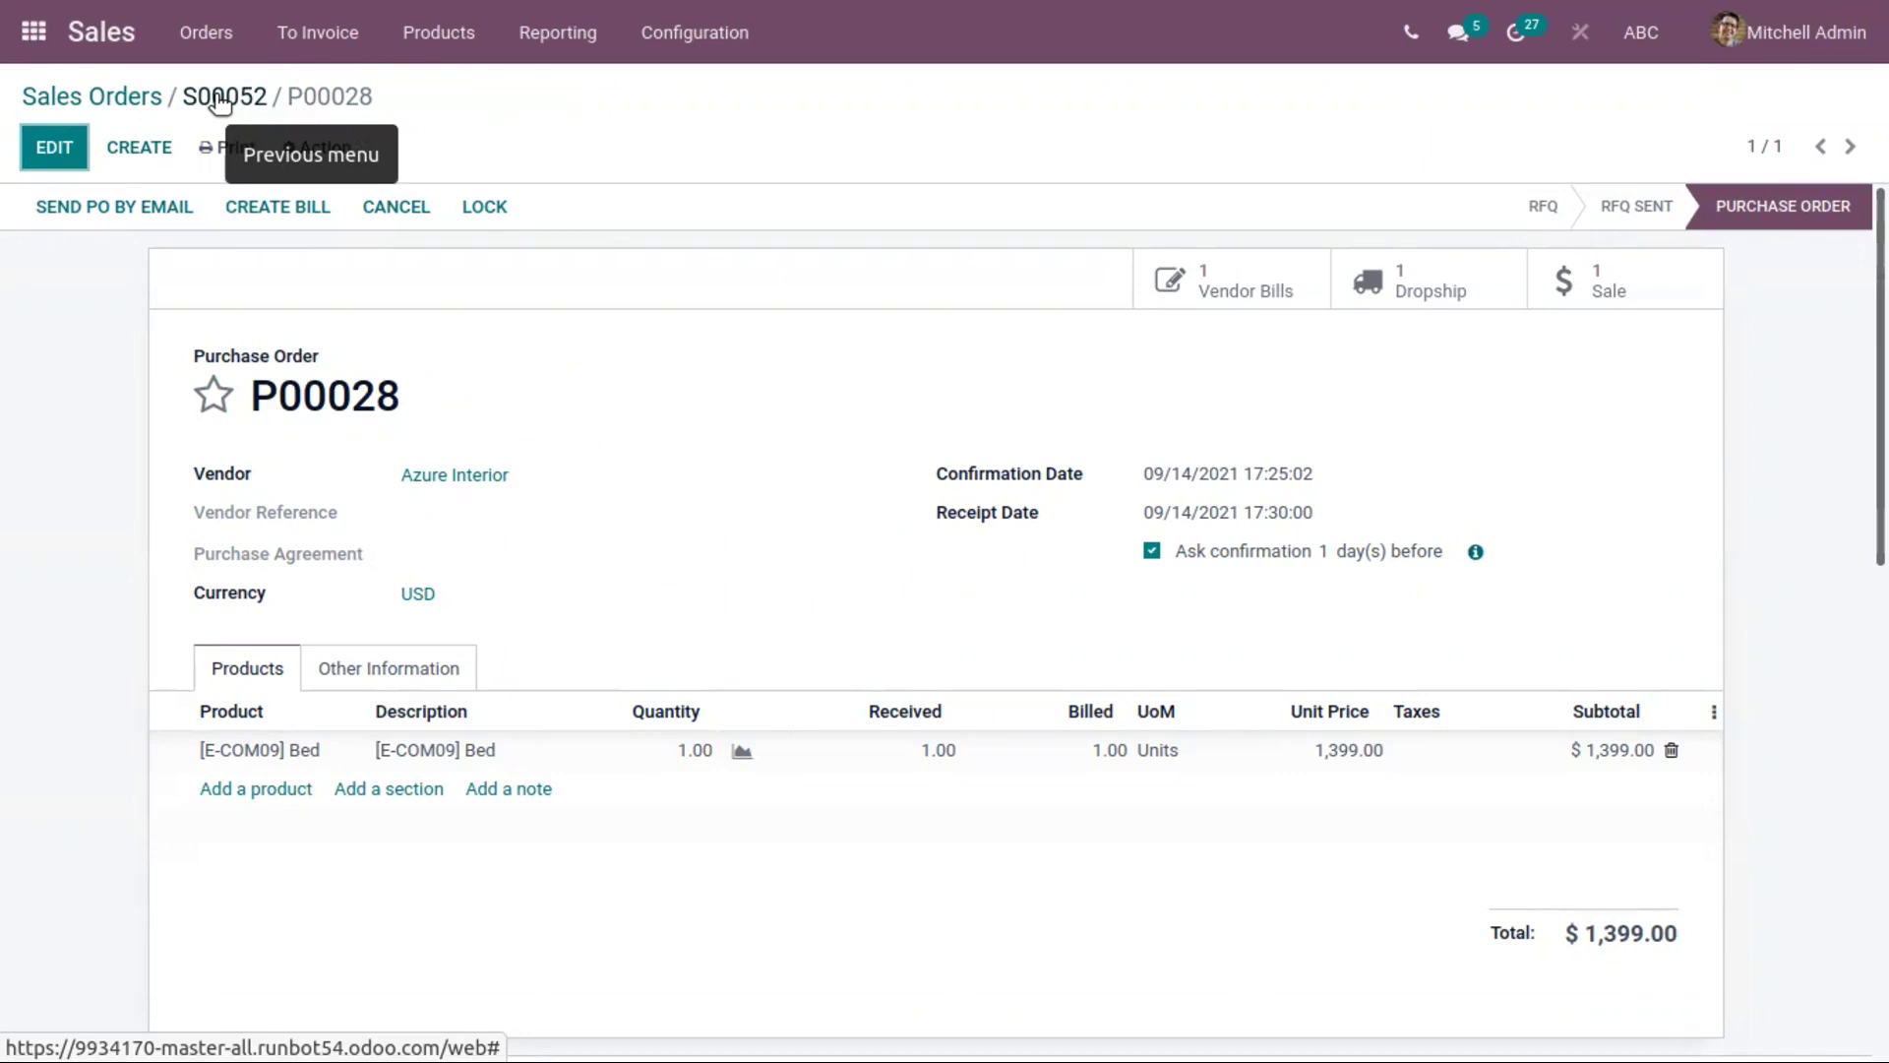
left_click(220, 100)
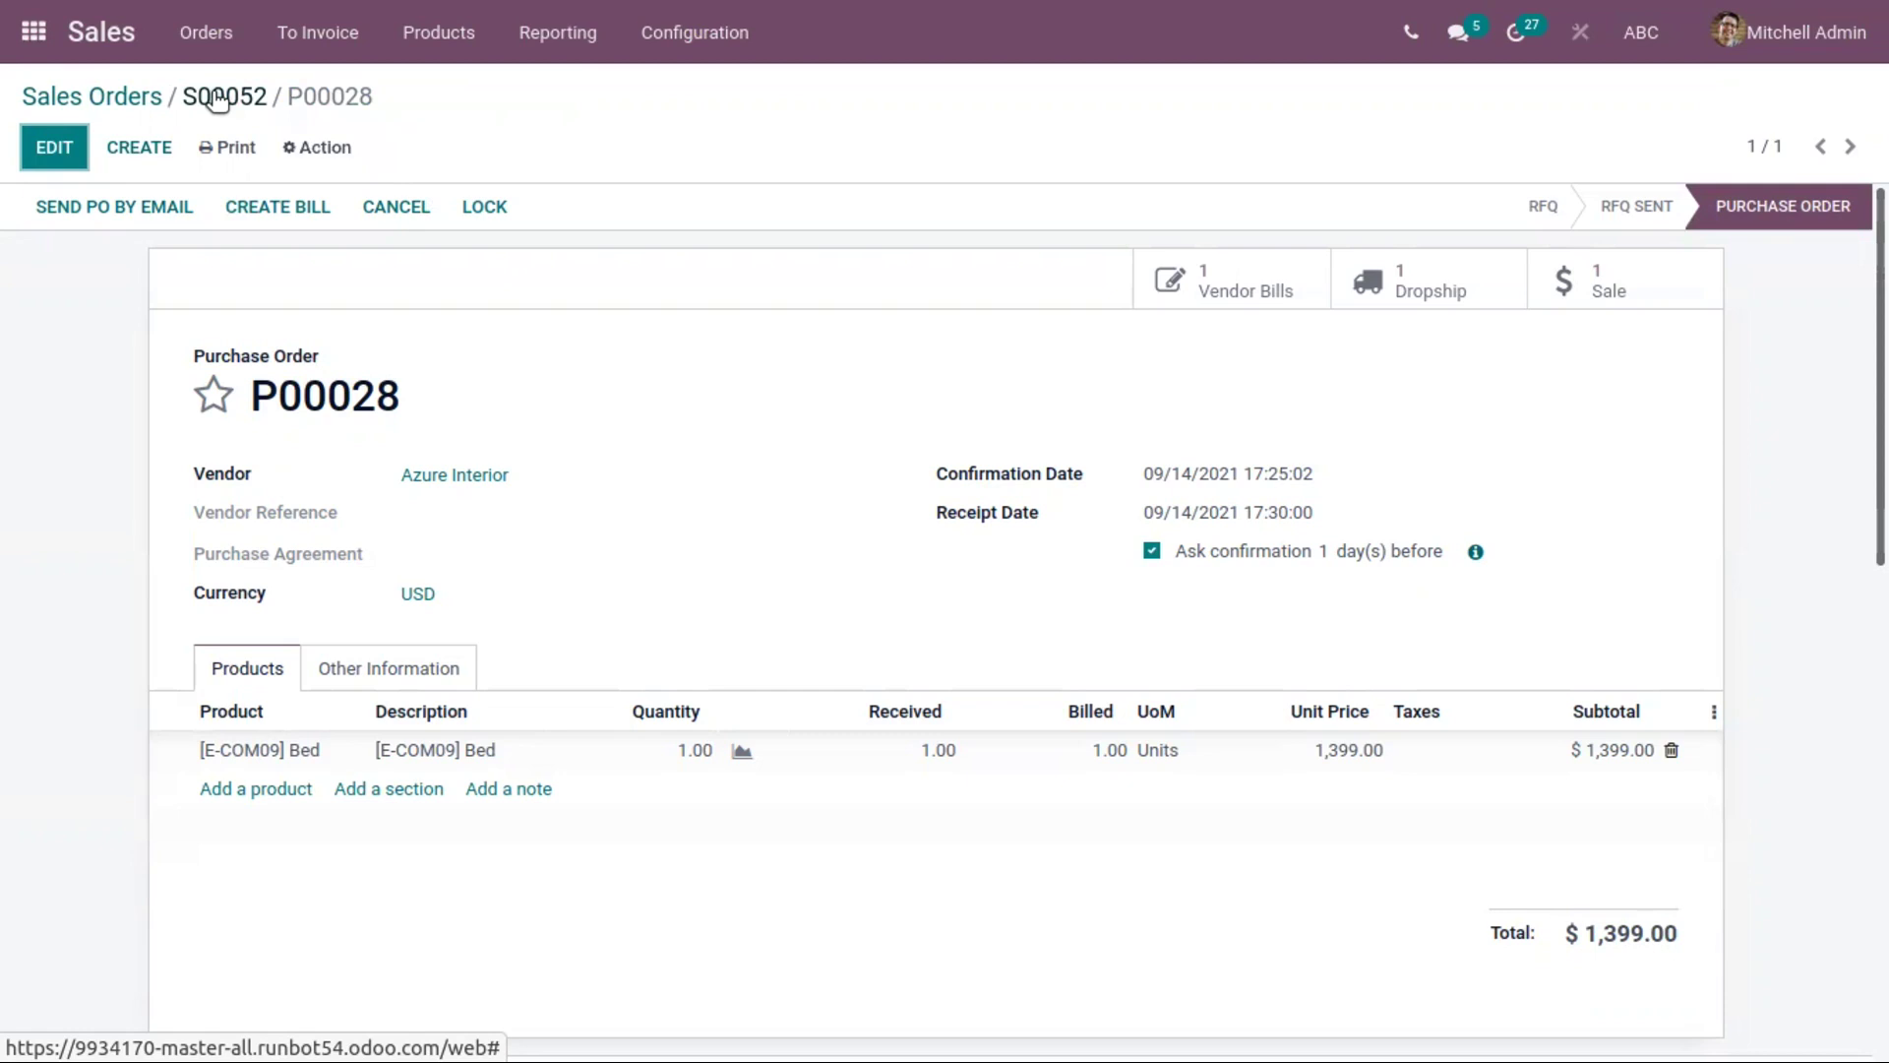
Open Inventory > Reporting > Product Moves.
left_click(218, 100)
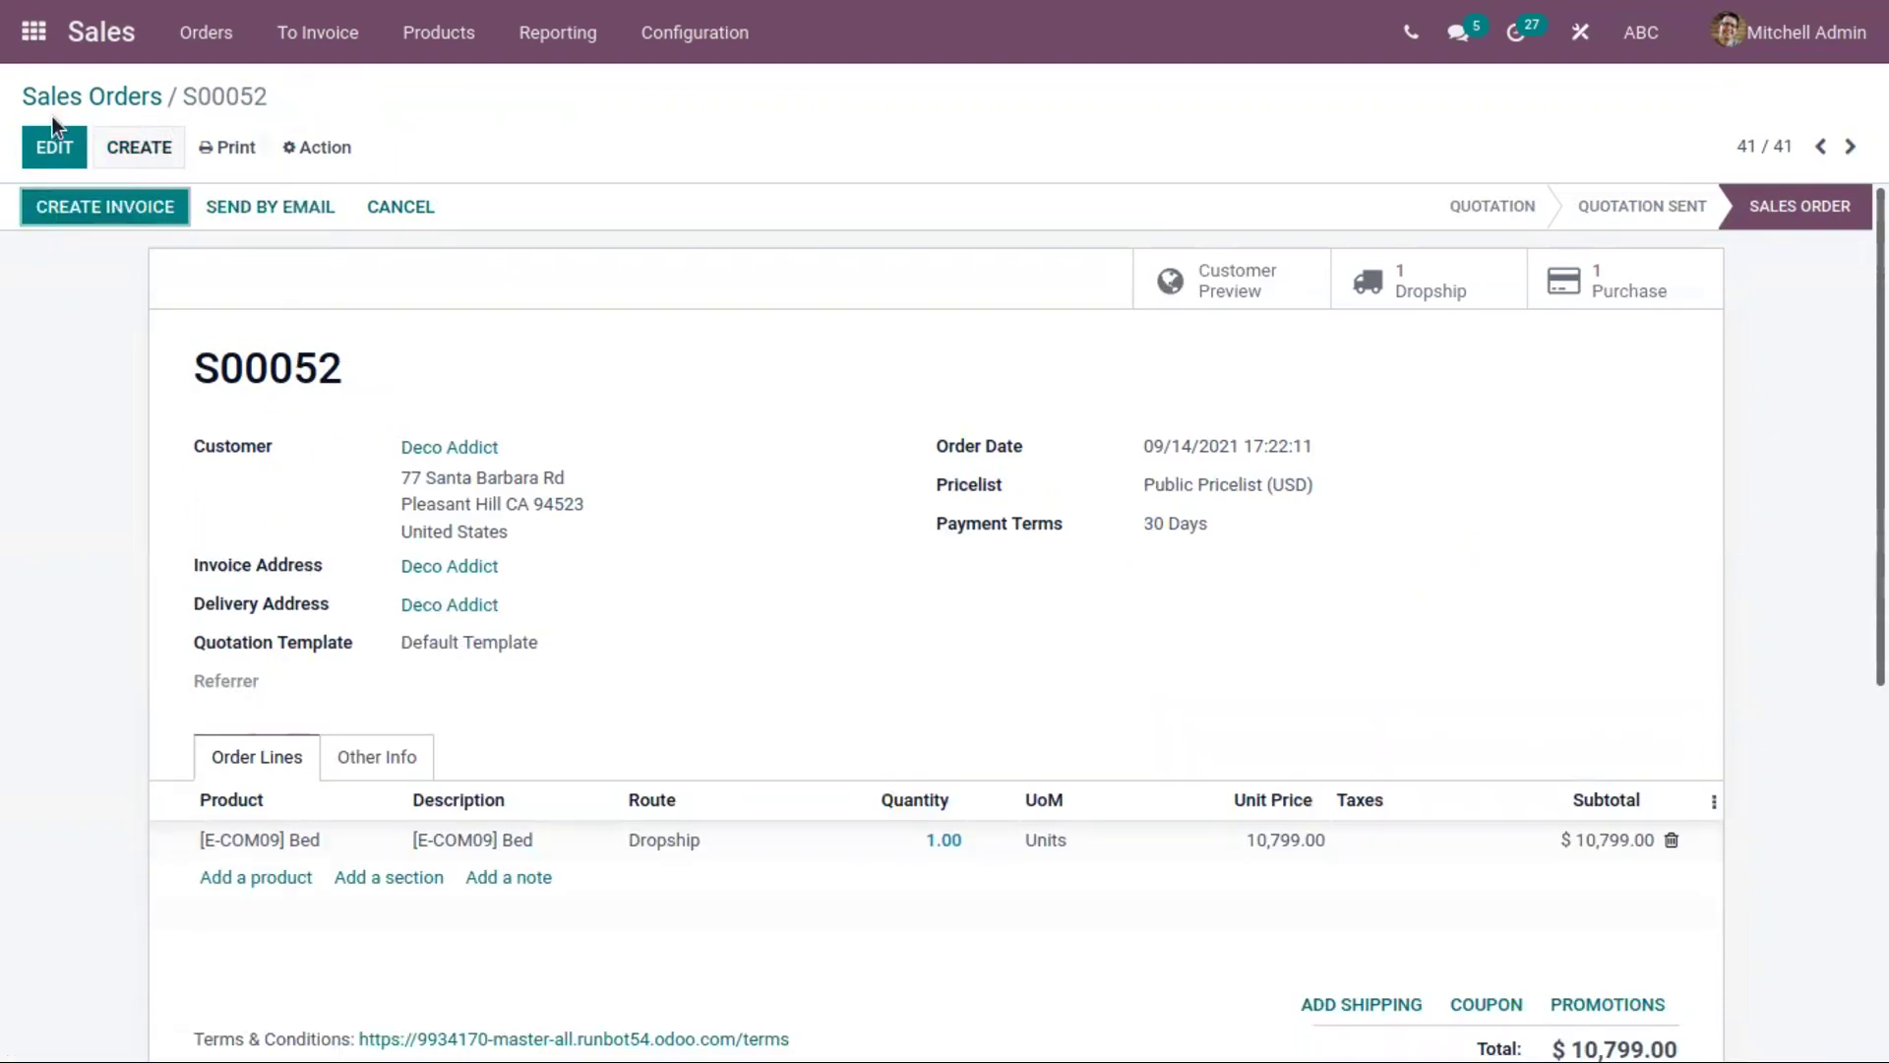
left_click(38, 32)
scroll(865, 492, "down", 5)
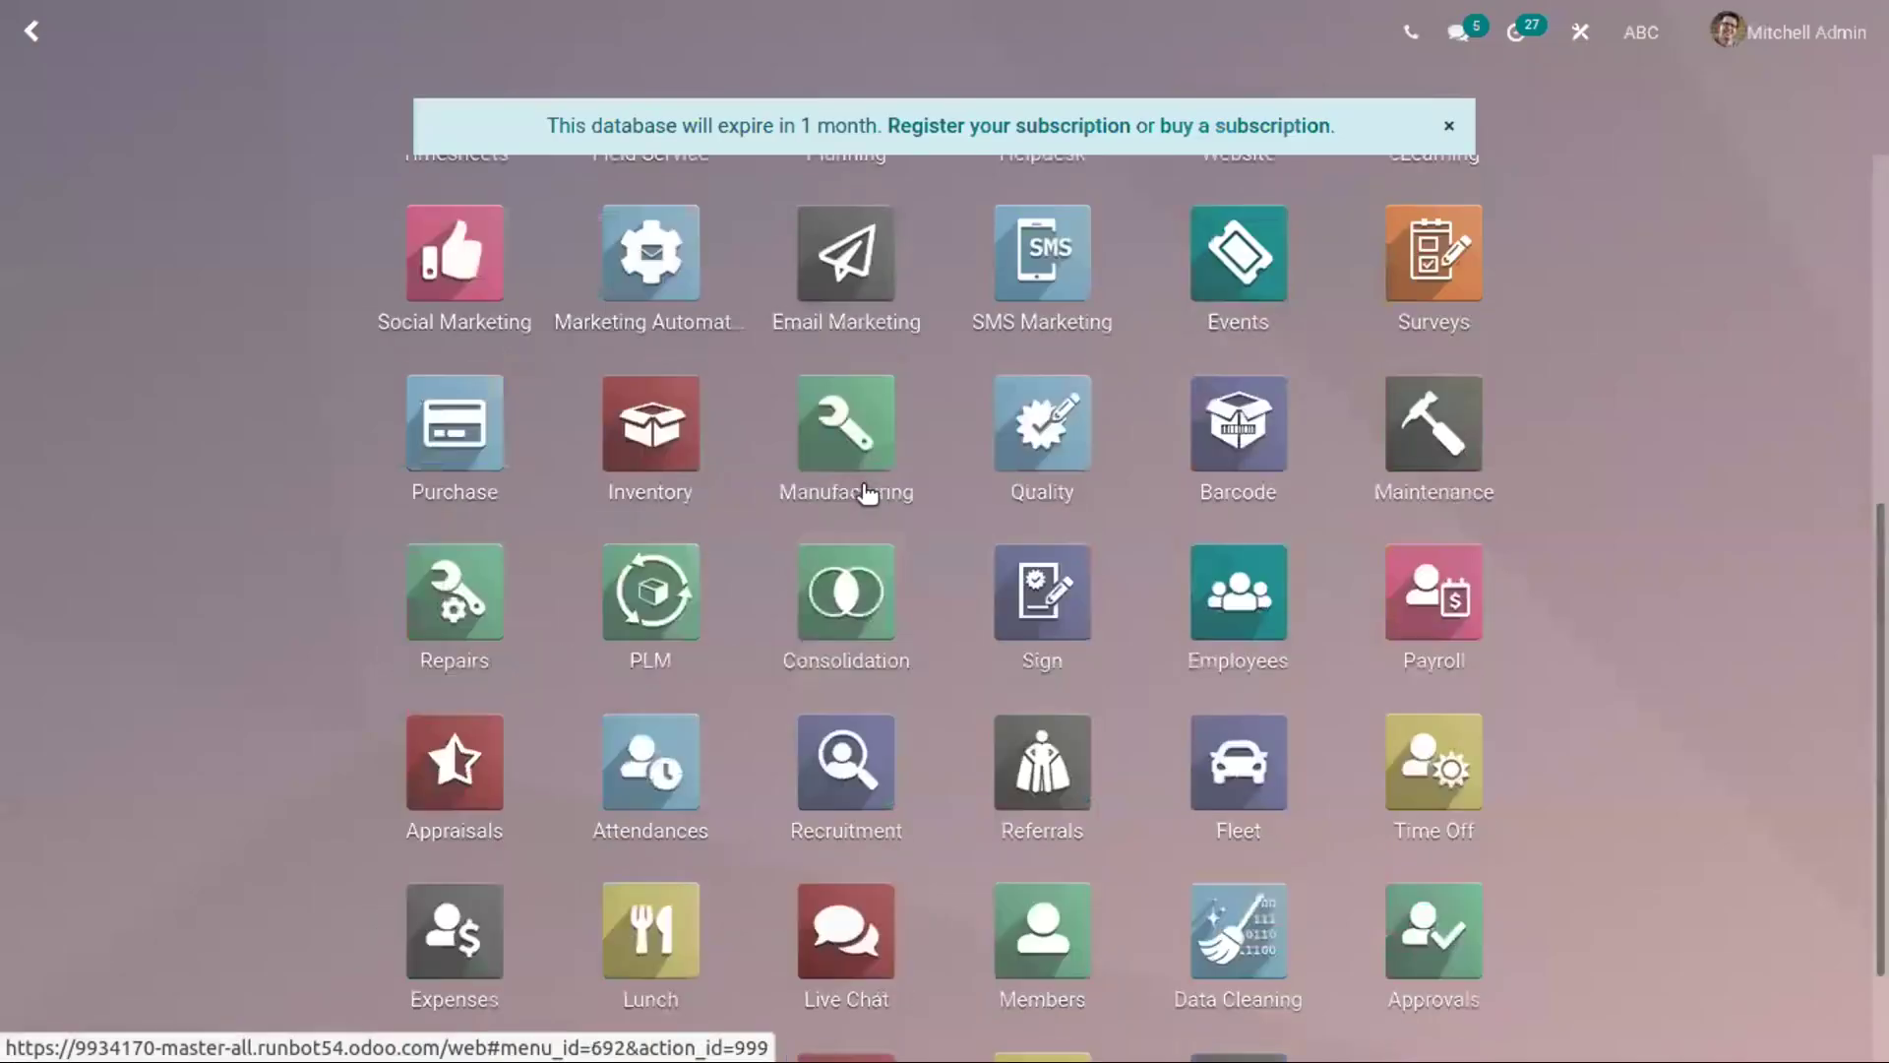
left_click(612, 440)
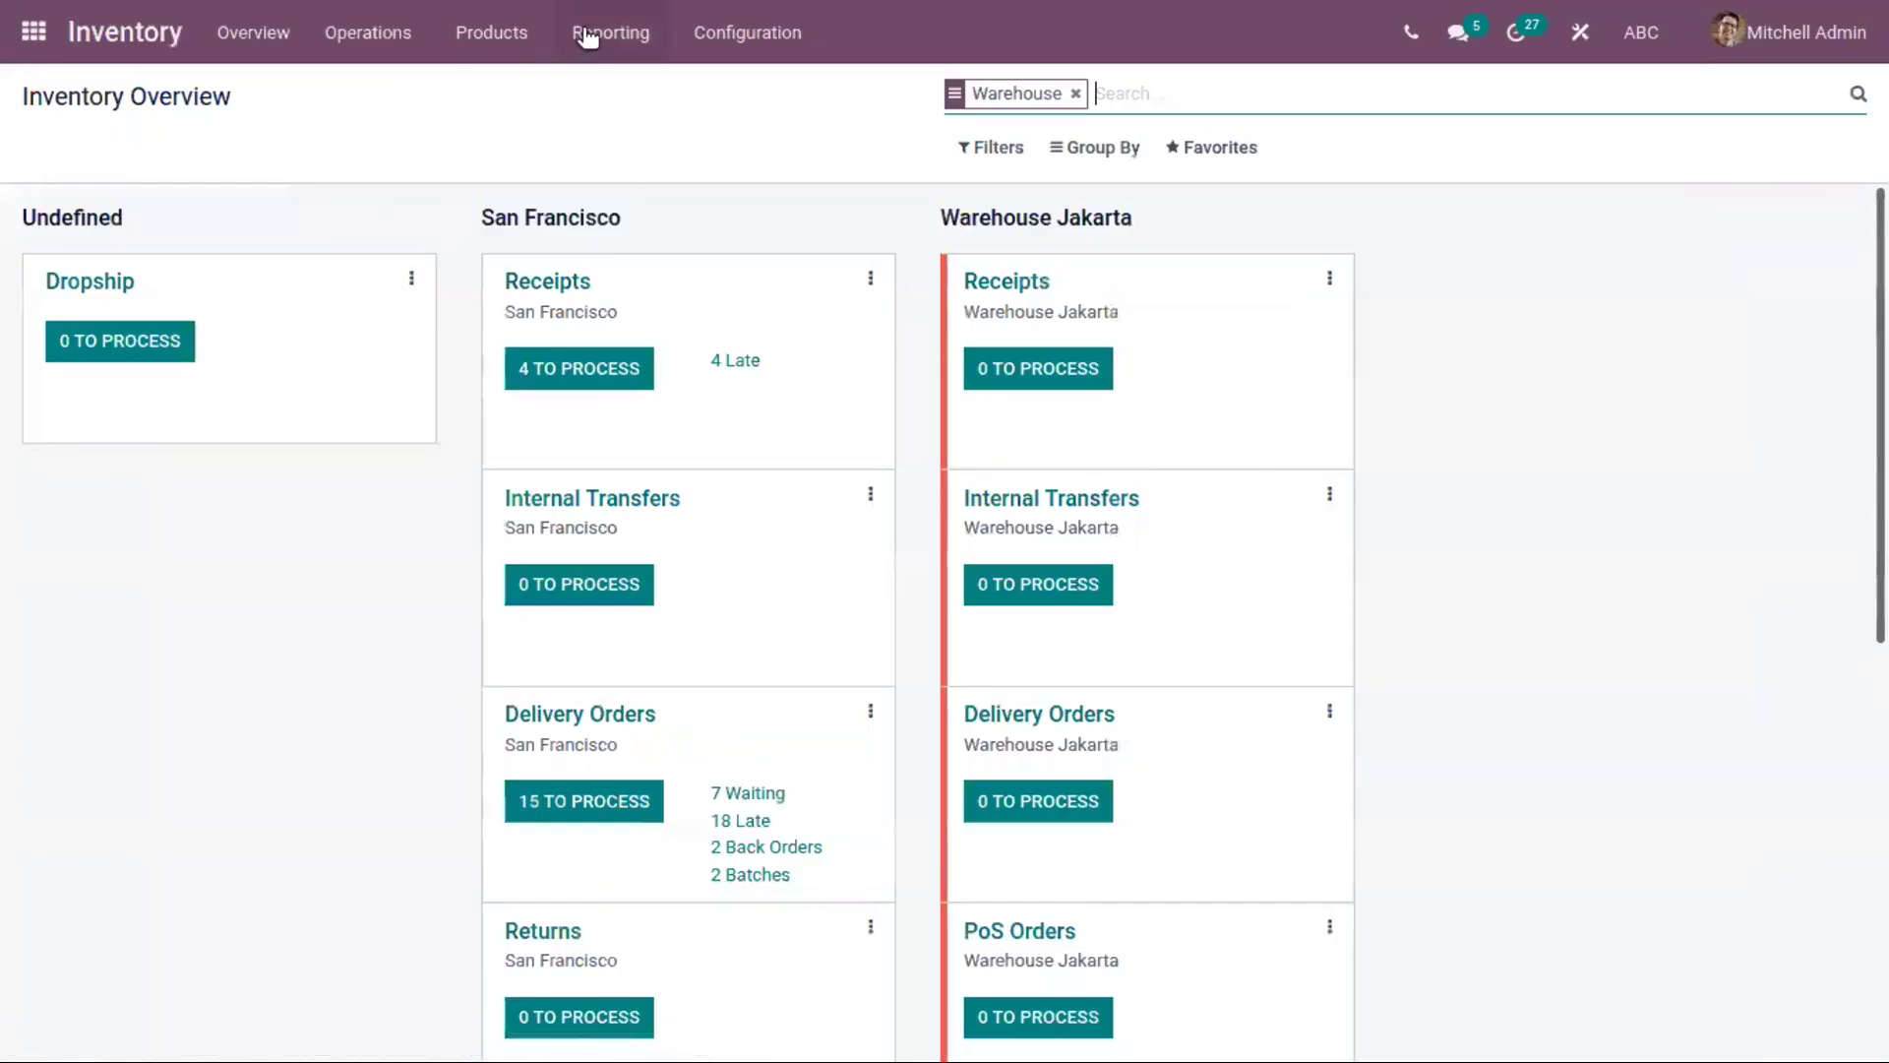
left_click(590, 34)
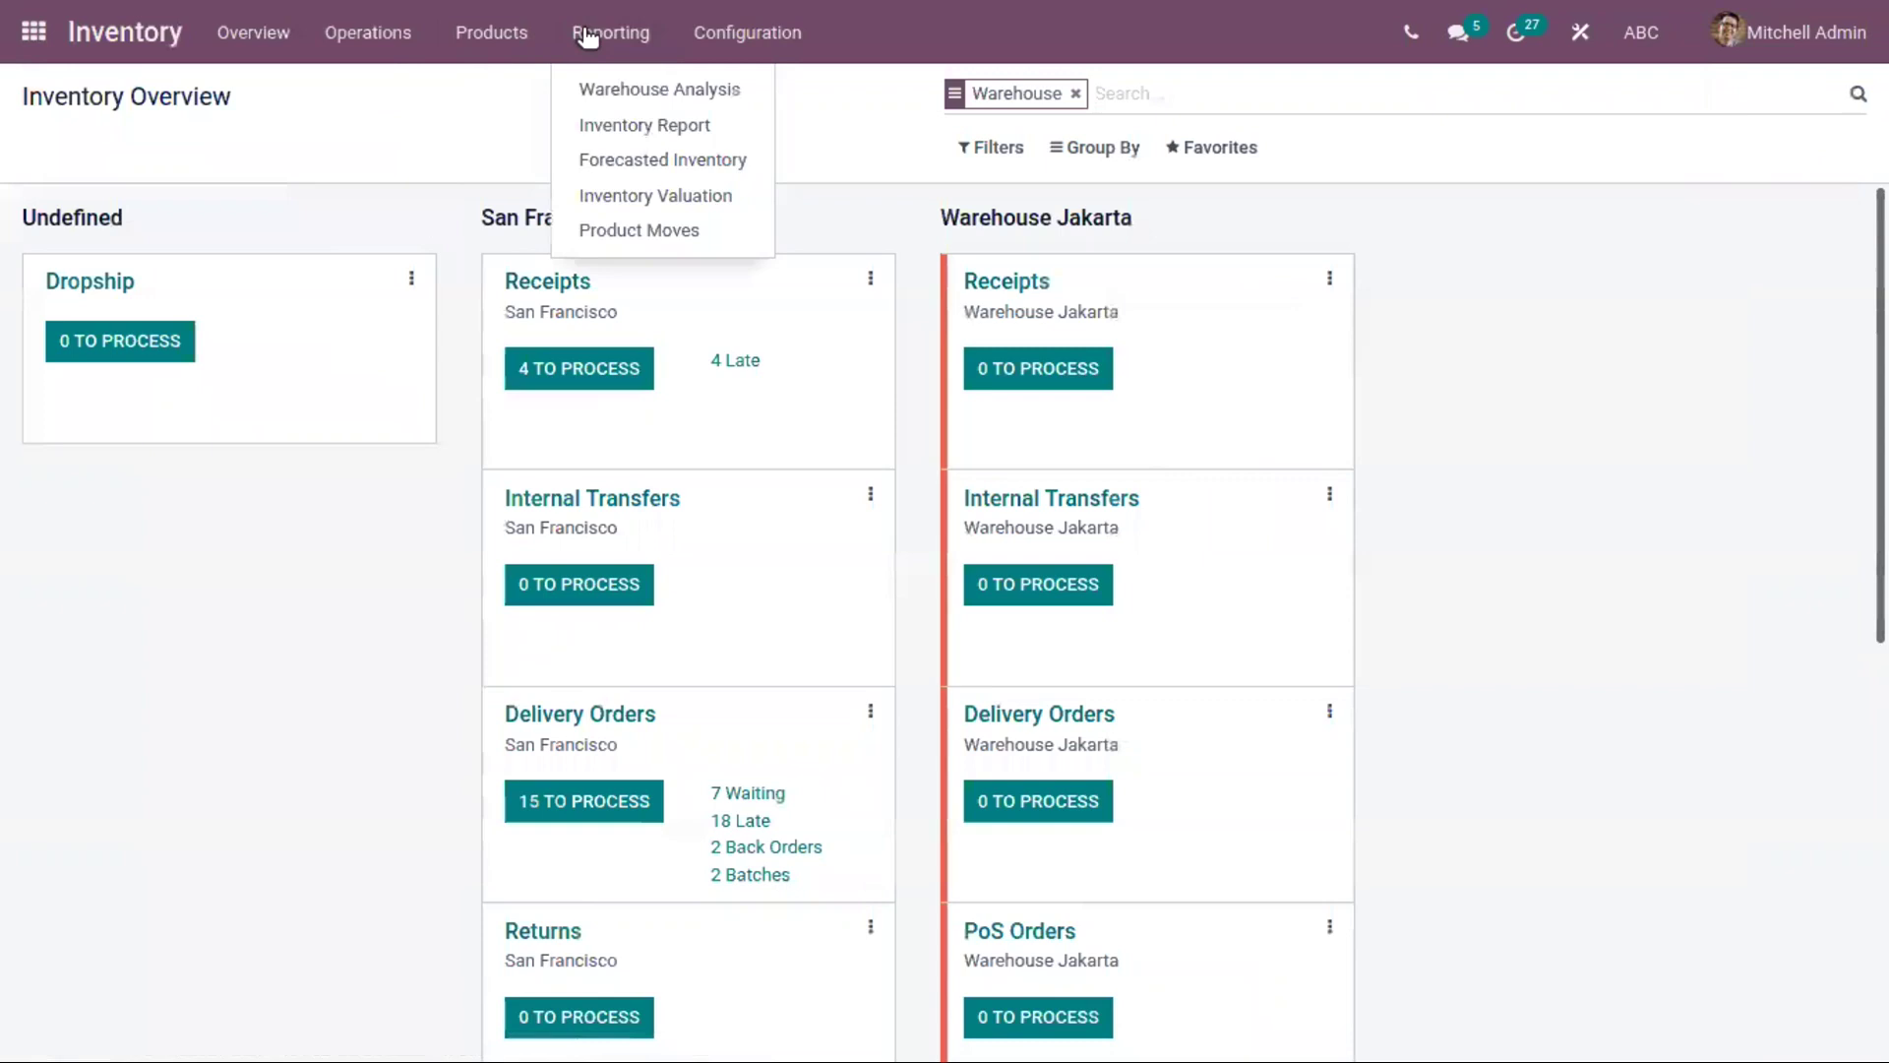
left_click(674, 230)
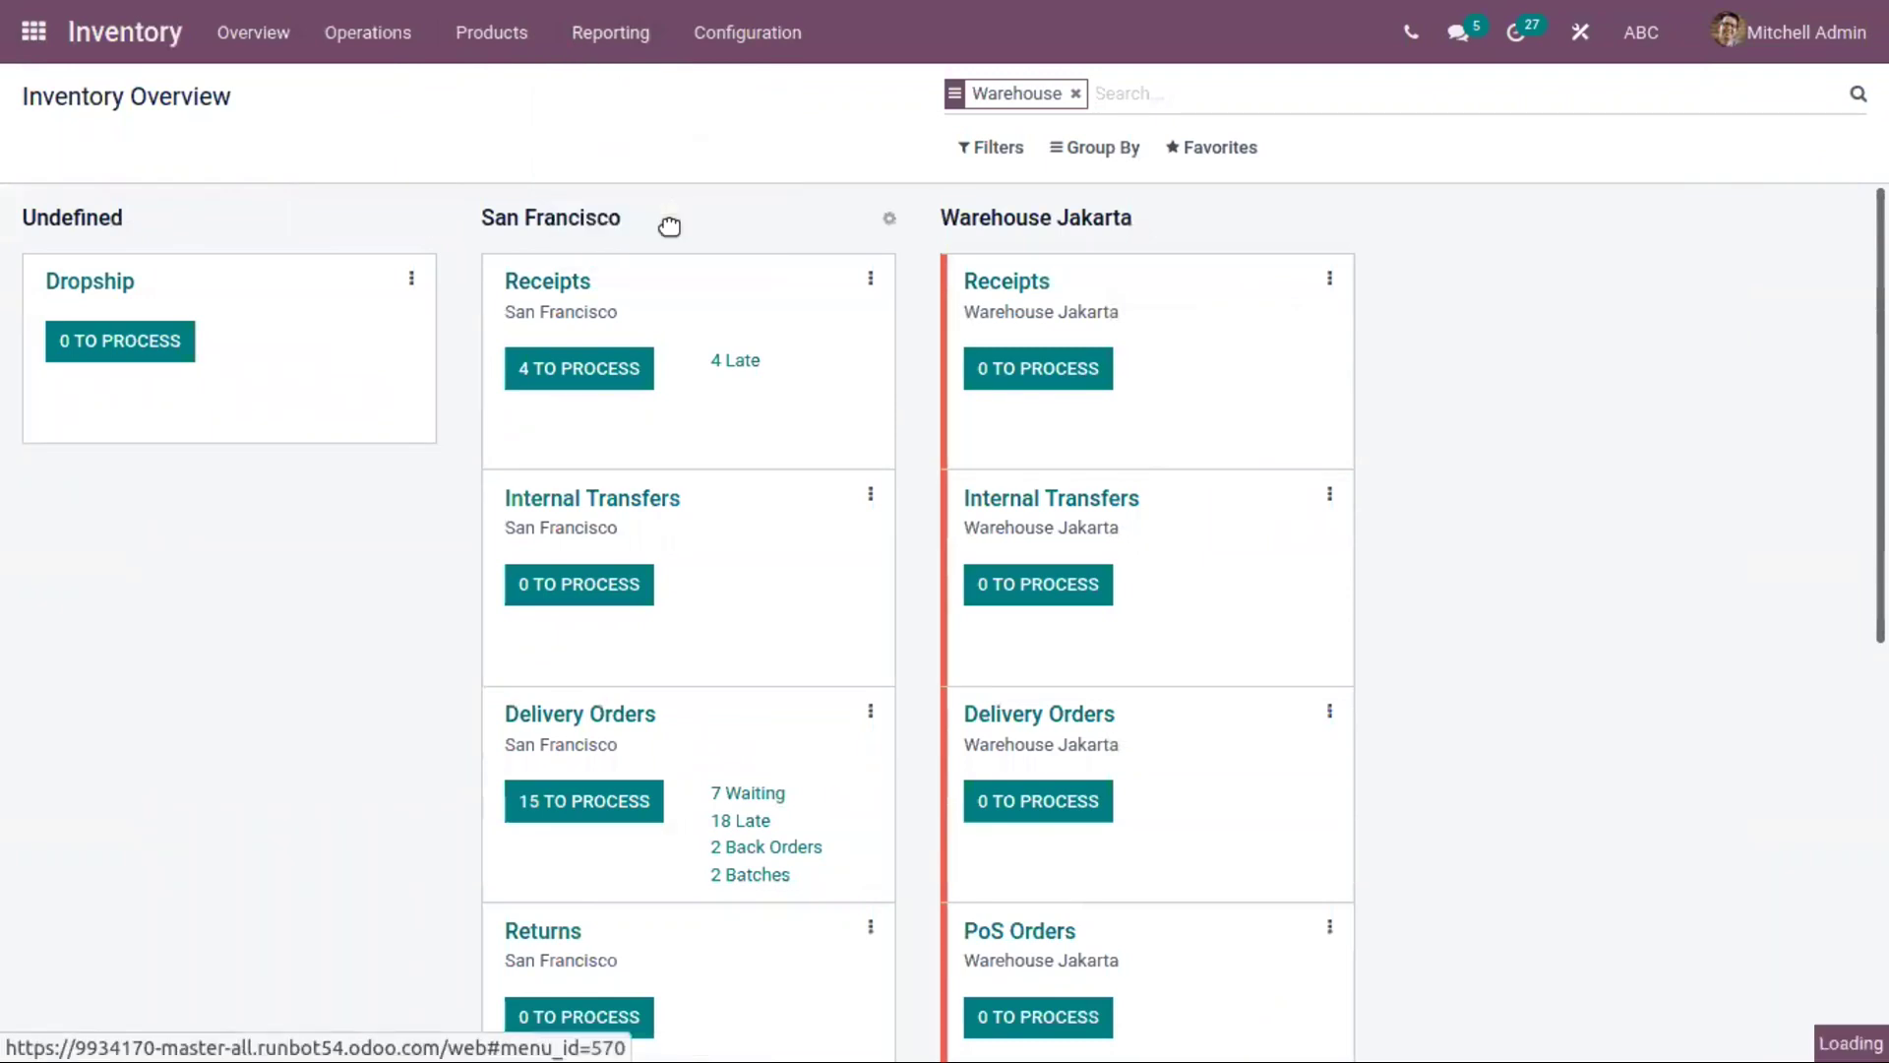
Expand the [E-COM09] Bed group to see DS/00003 moving vendor to customer, then go home.
scroll(477, 669, "down", 5)
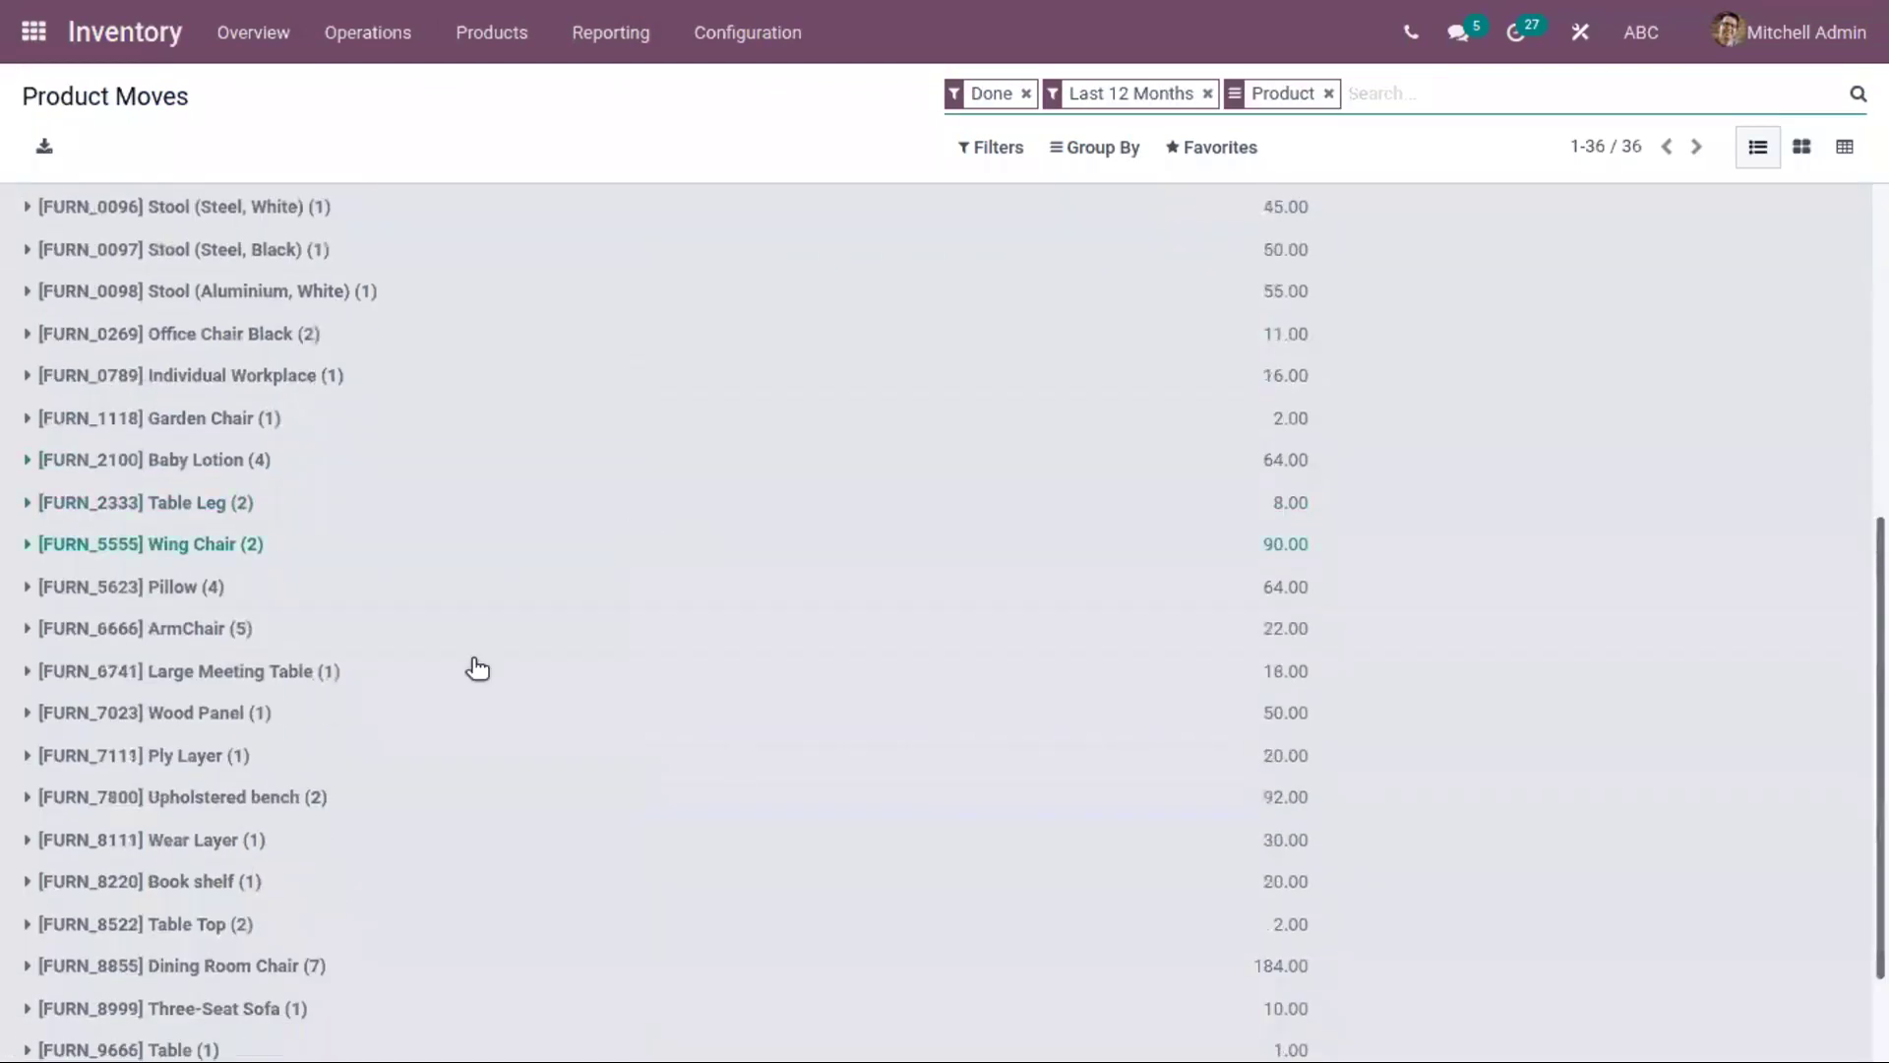
scroll(422, 732, "down", 3)
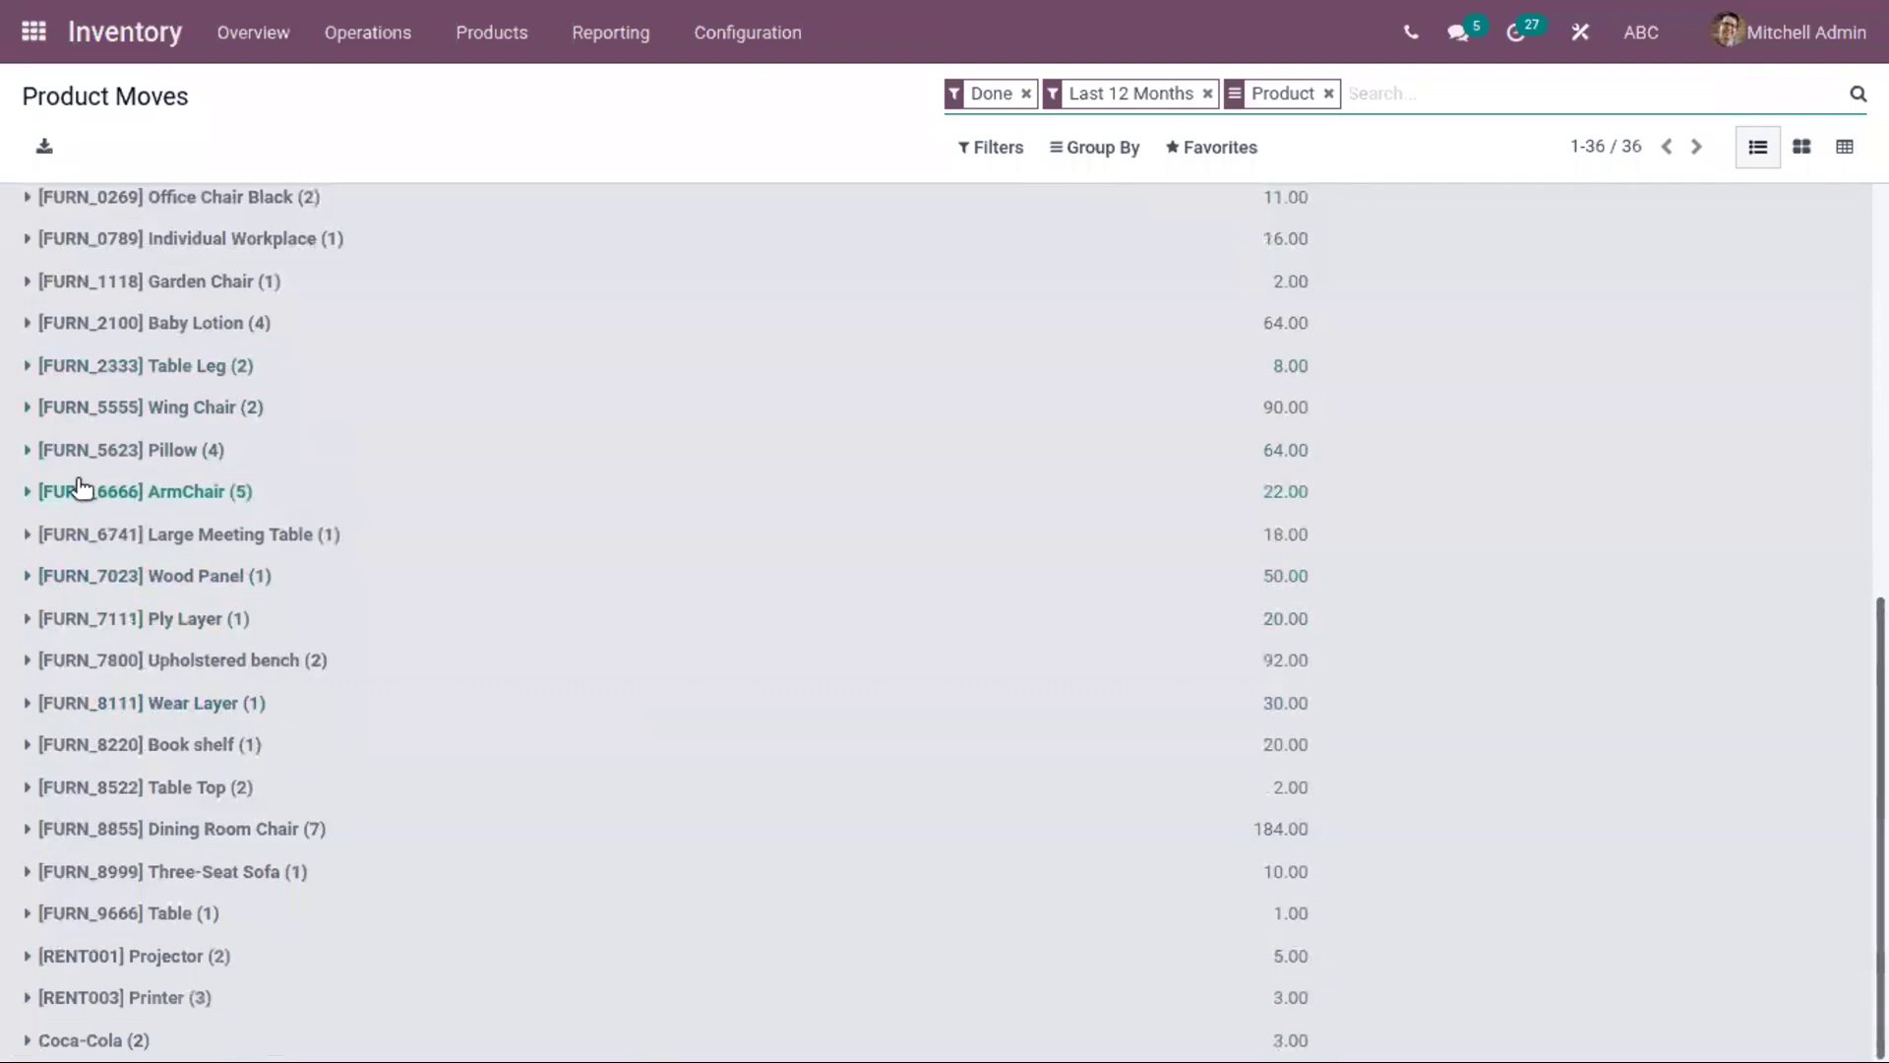
left_click(30, 492)
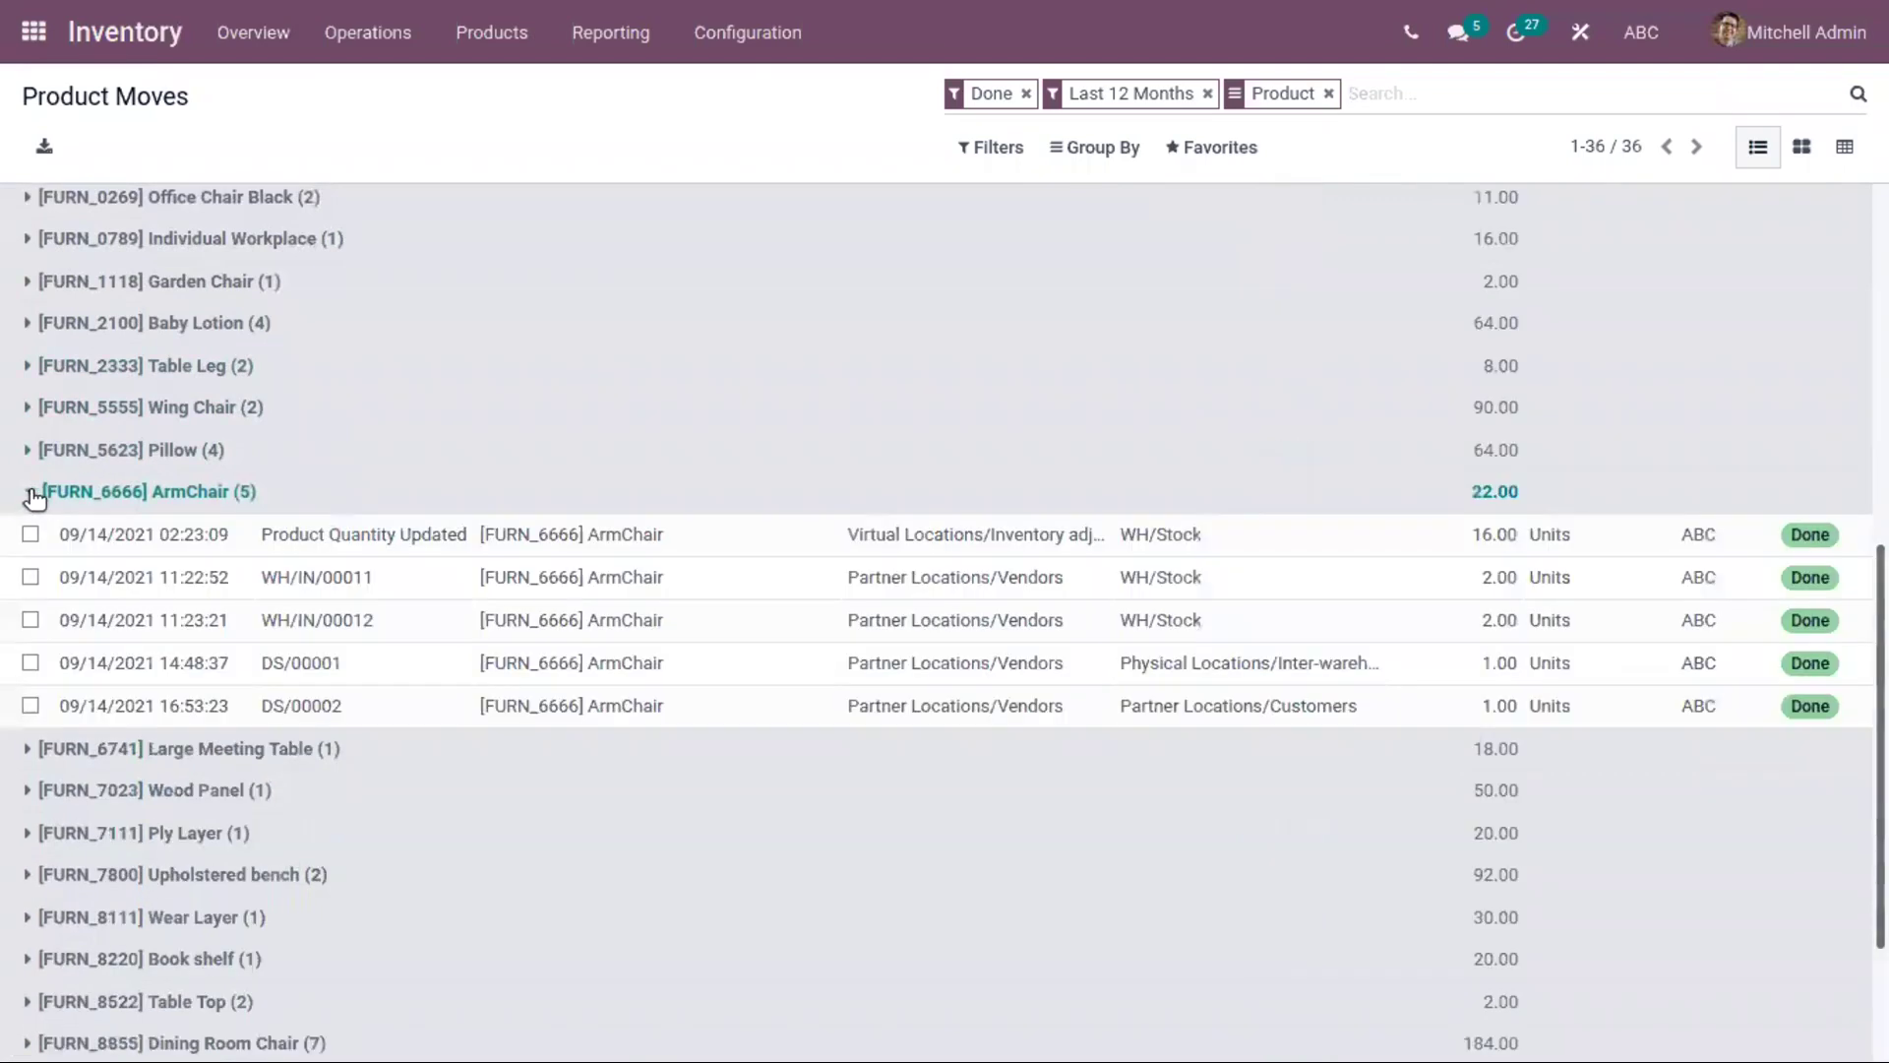
left_click(29, 495)
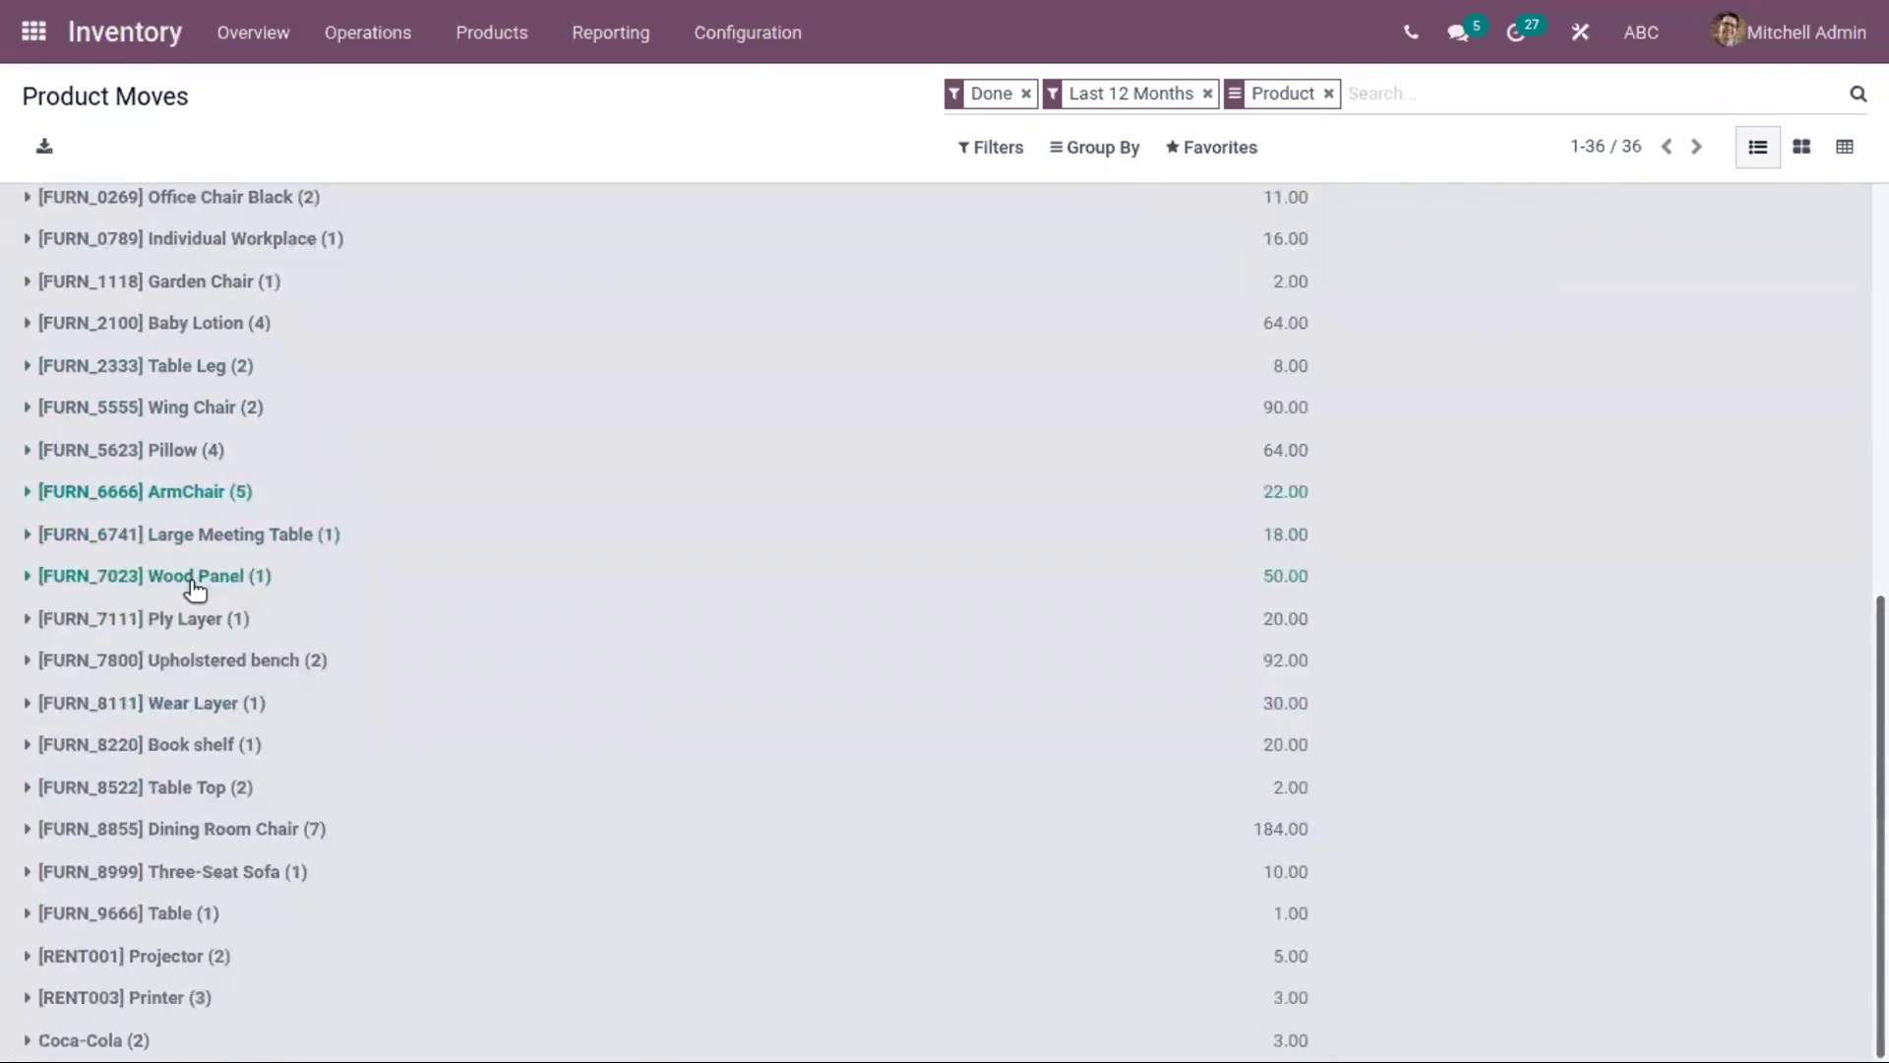
scroll(219, 570, "up", 5)
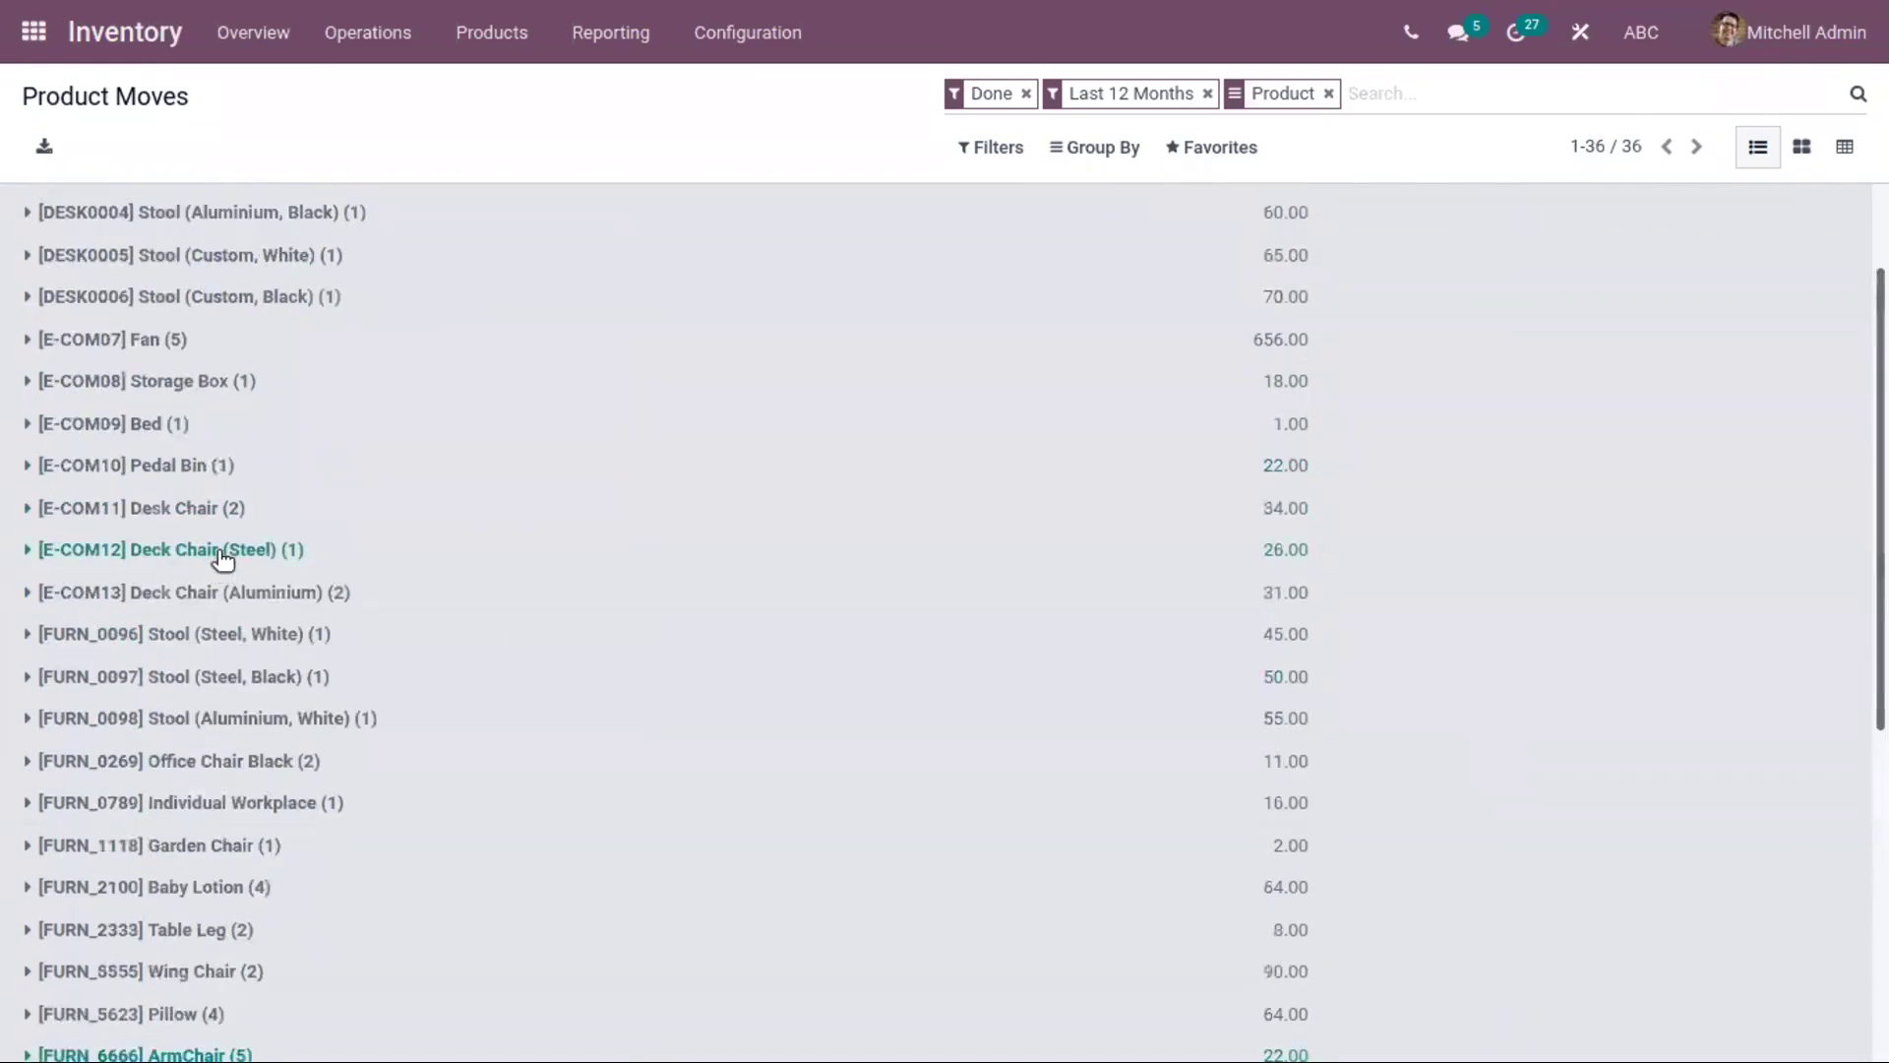
scroll(222, 556, "up", 2)
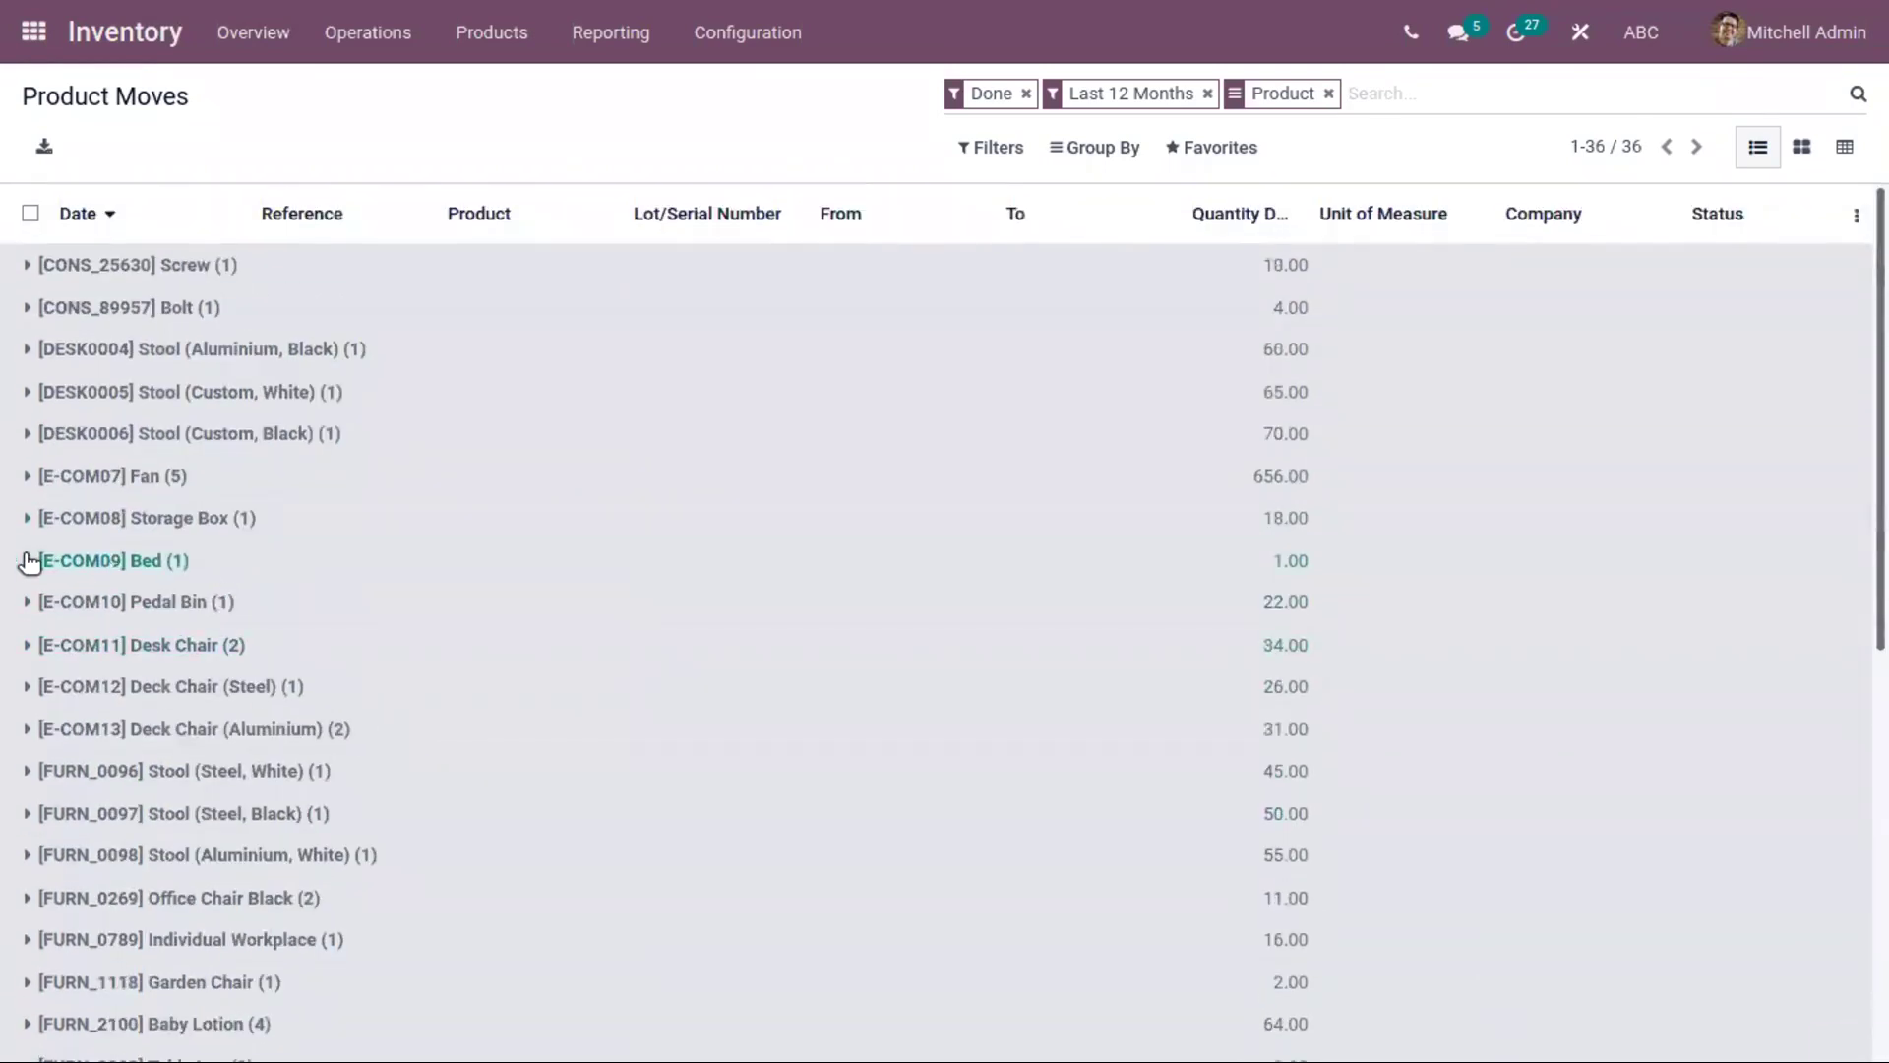
left_click(30, 560)
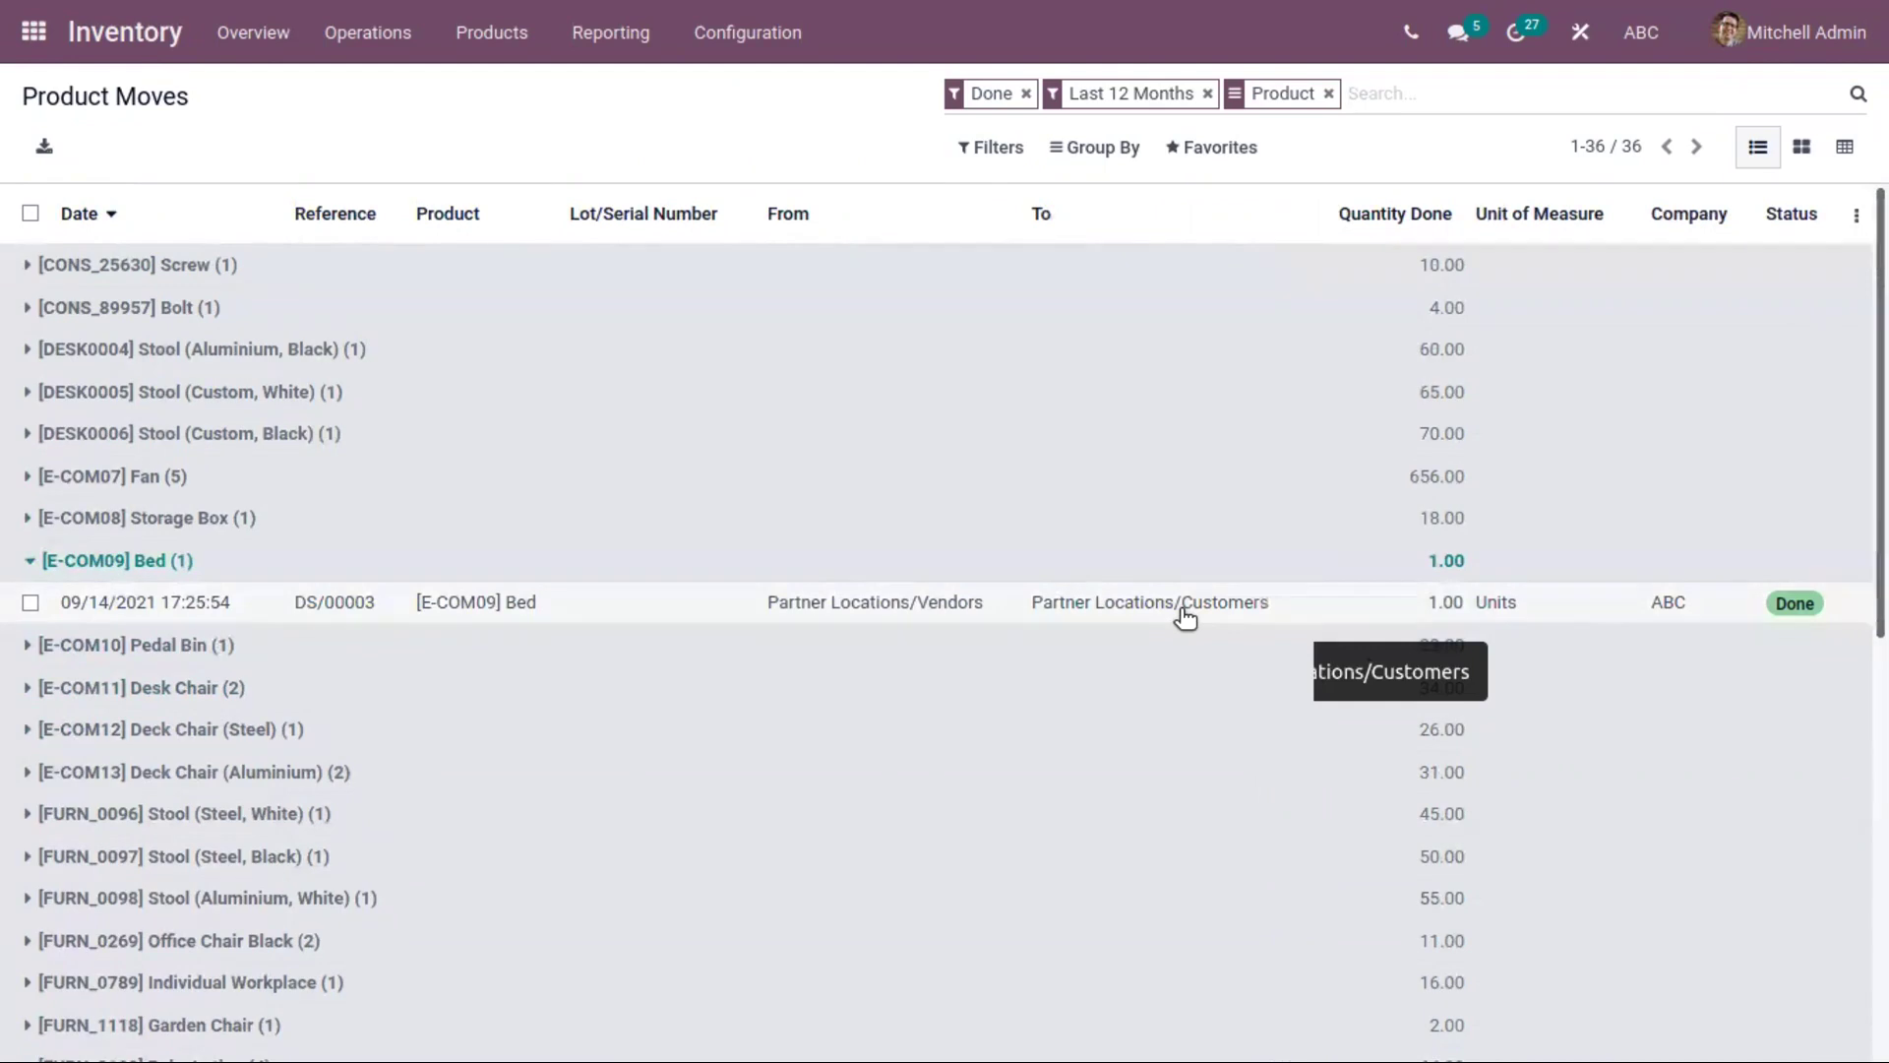
left_click(33, 32)
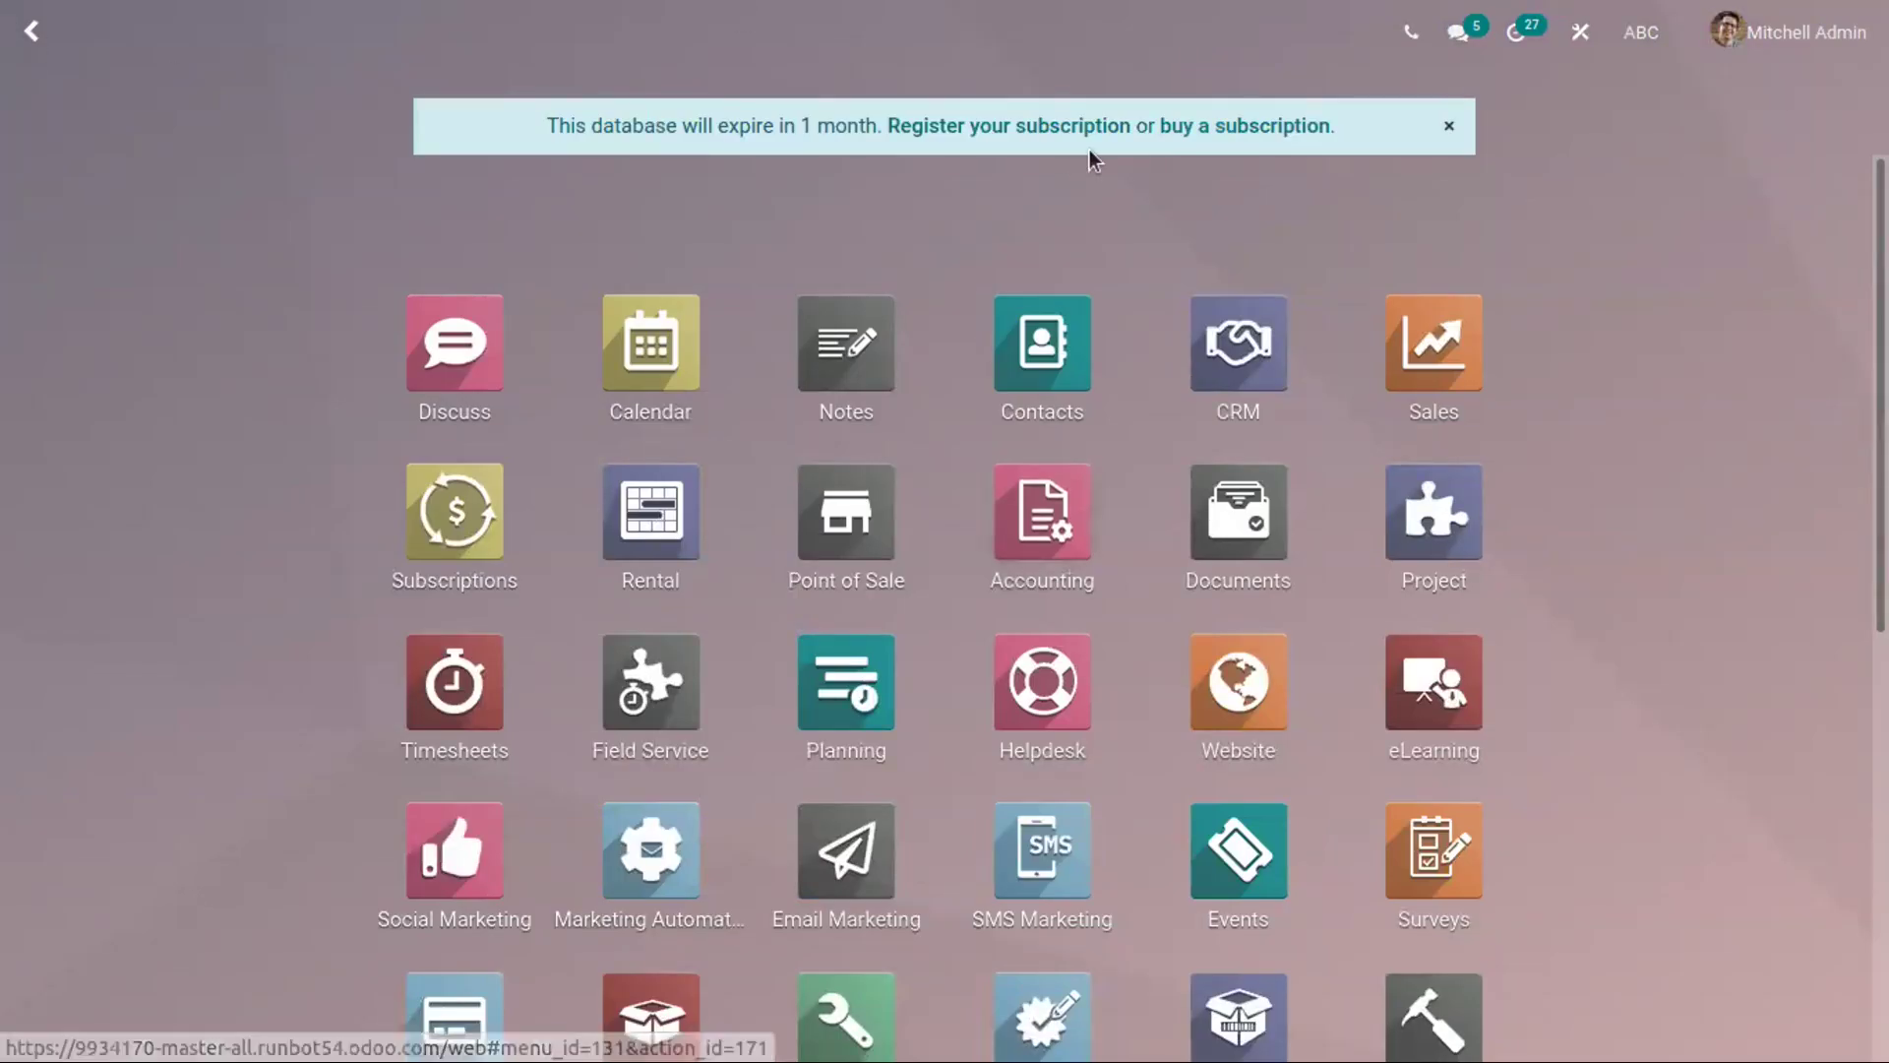